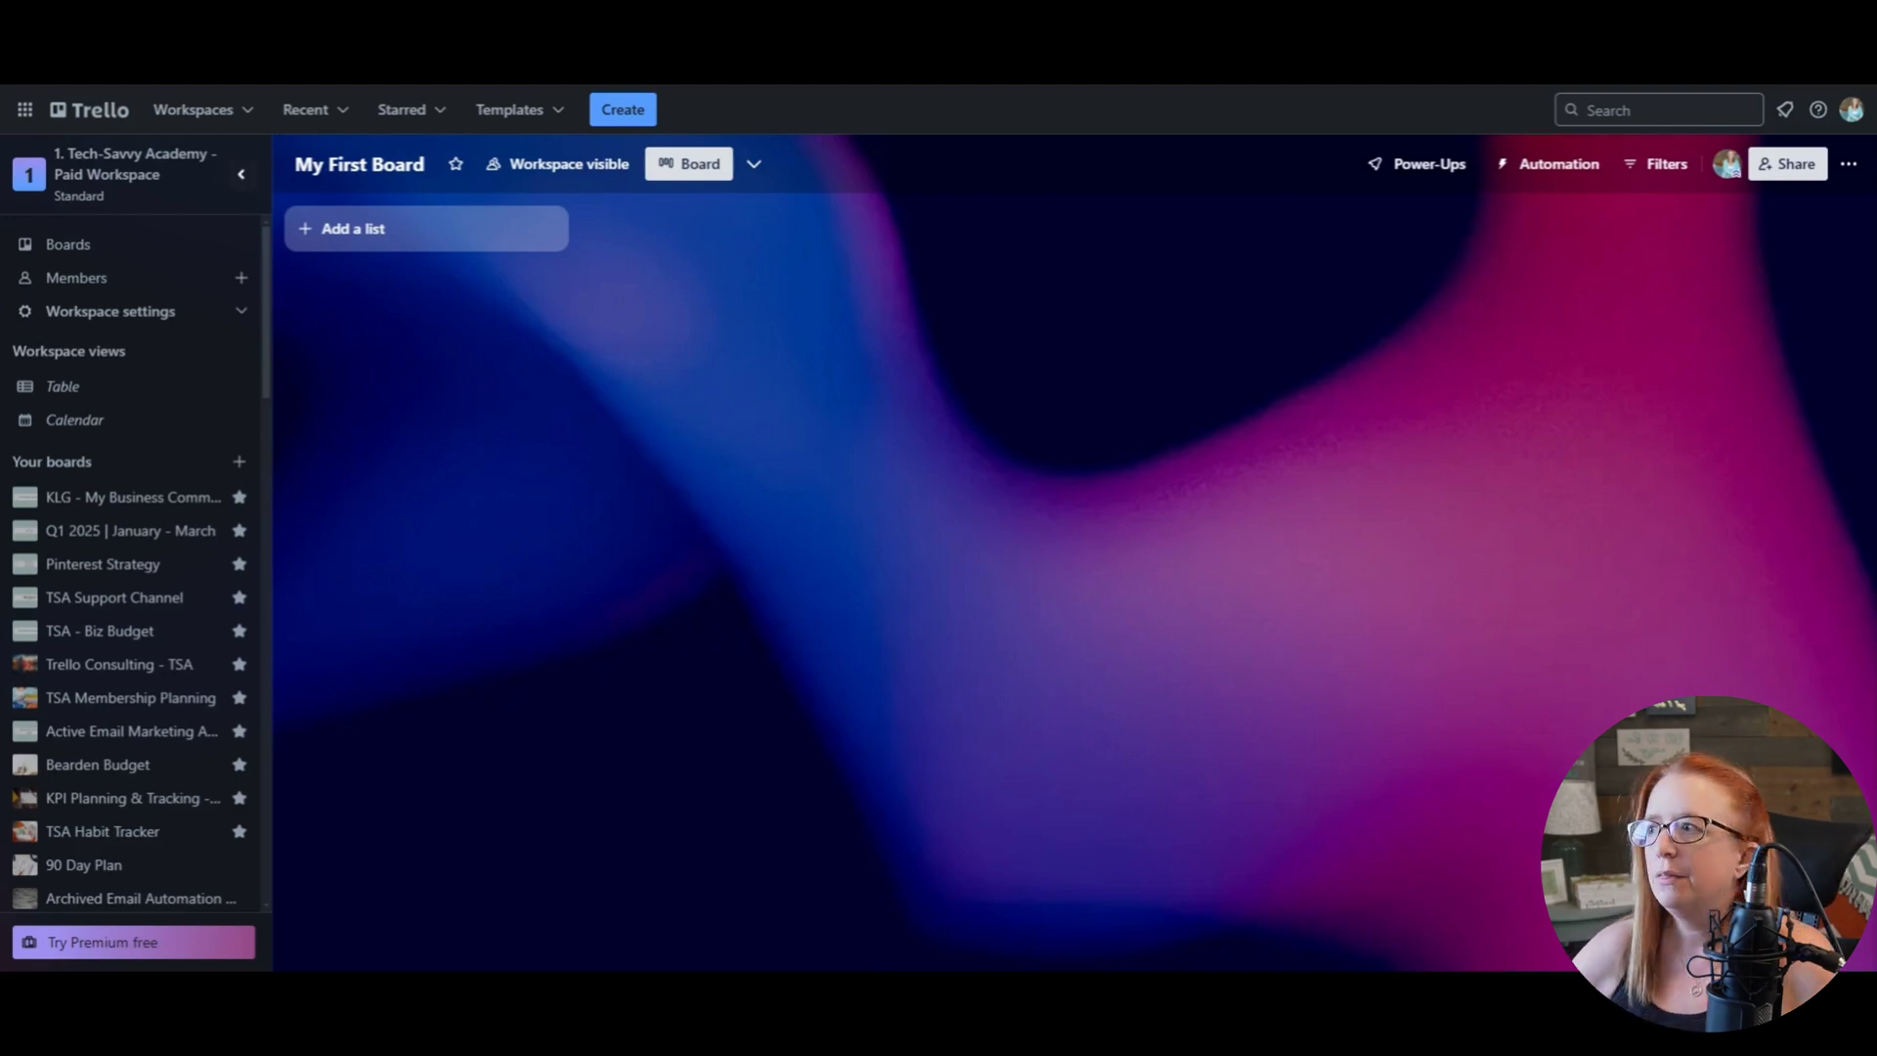
- Show the list of recently viewed boards
{"action": "left_click", "coordinate": [334, 120]}
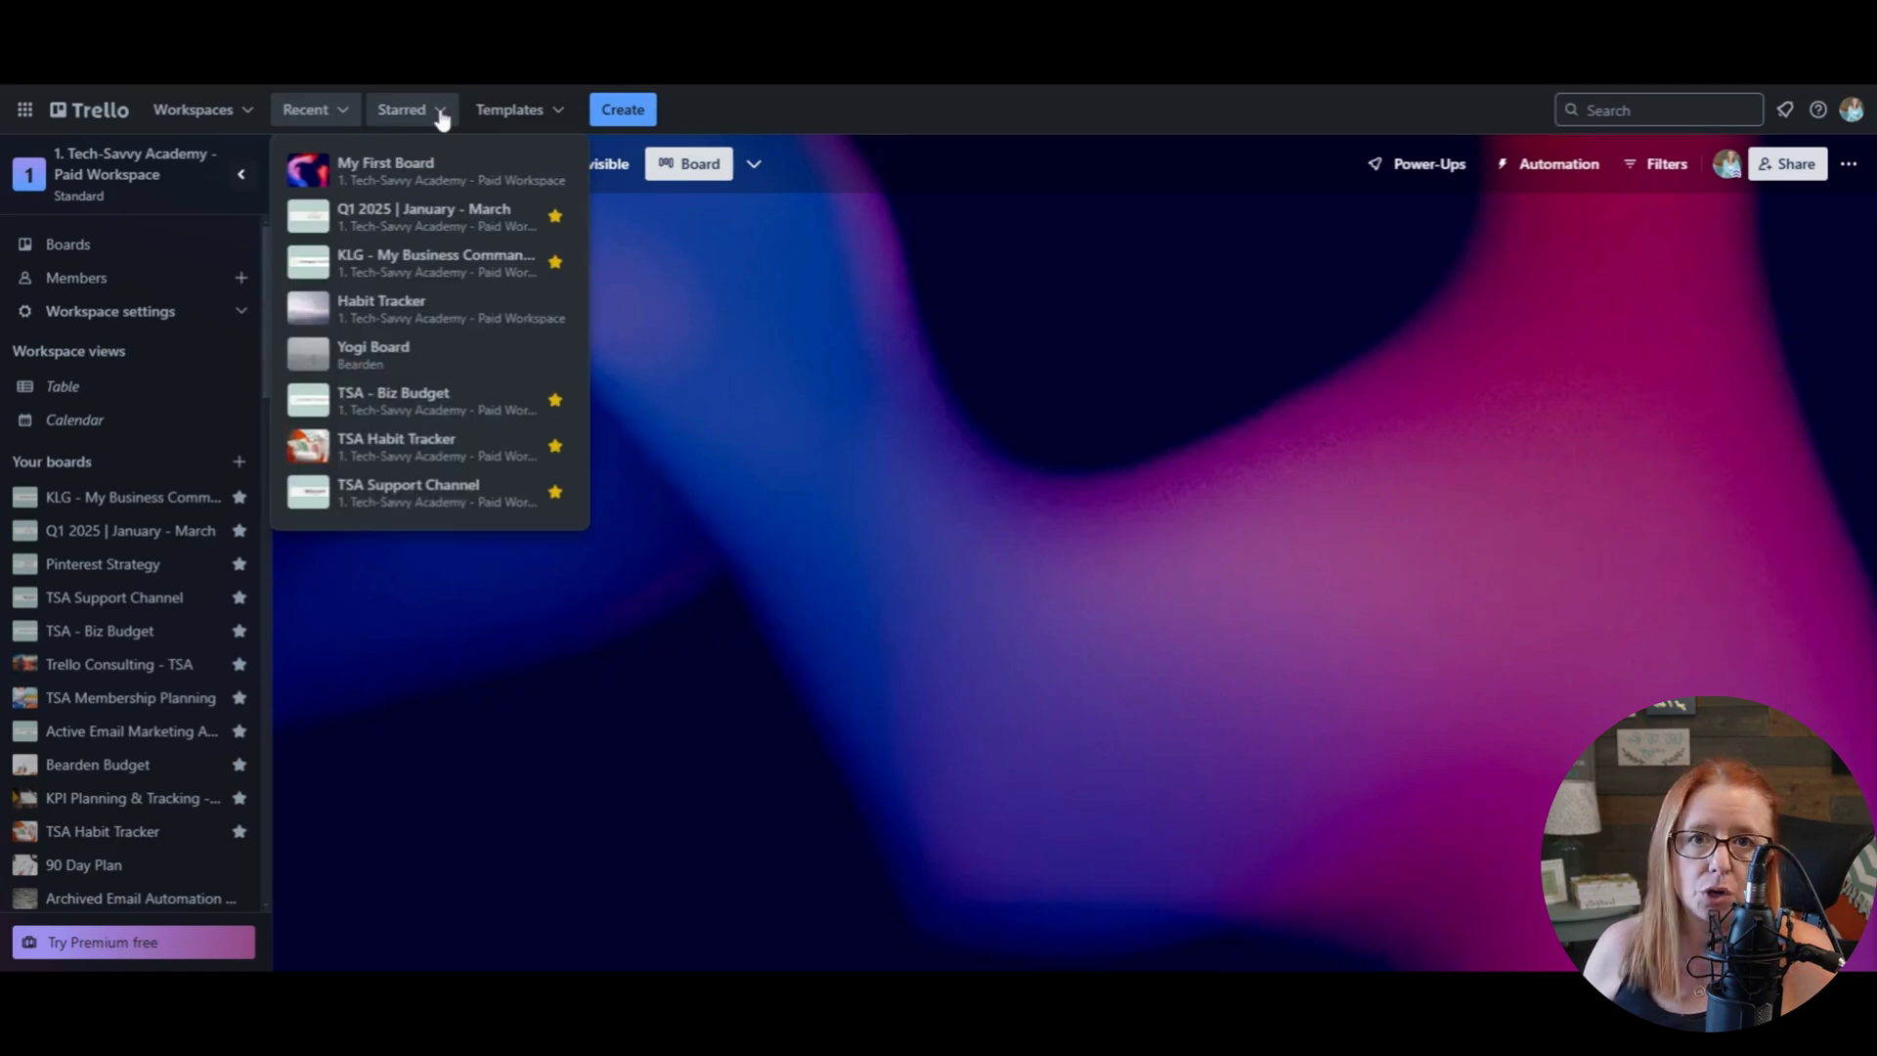
- Glance at the Starred boards list, then collapse the workspace sidebar
{"action": "left_click", "coordinate": [440, 113]}
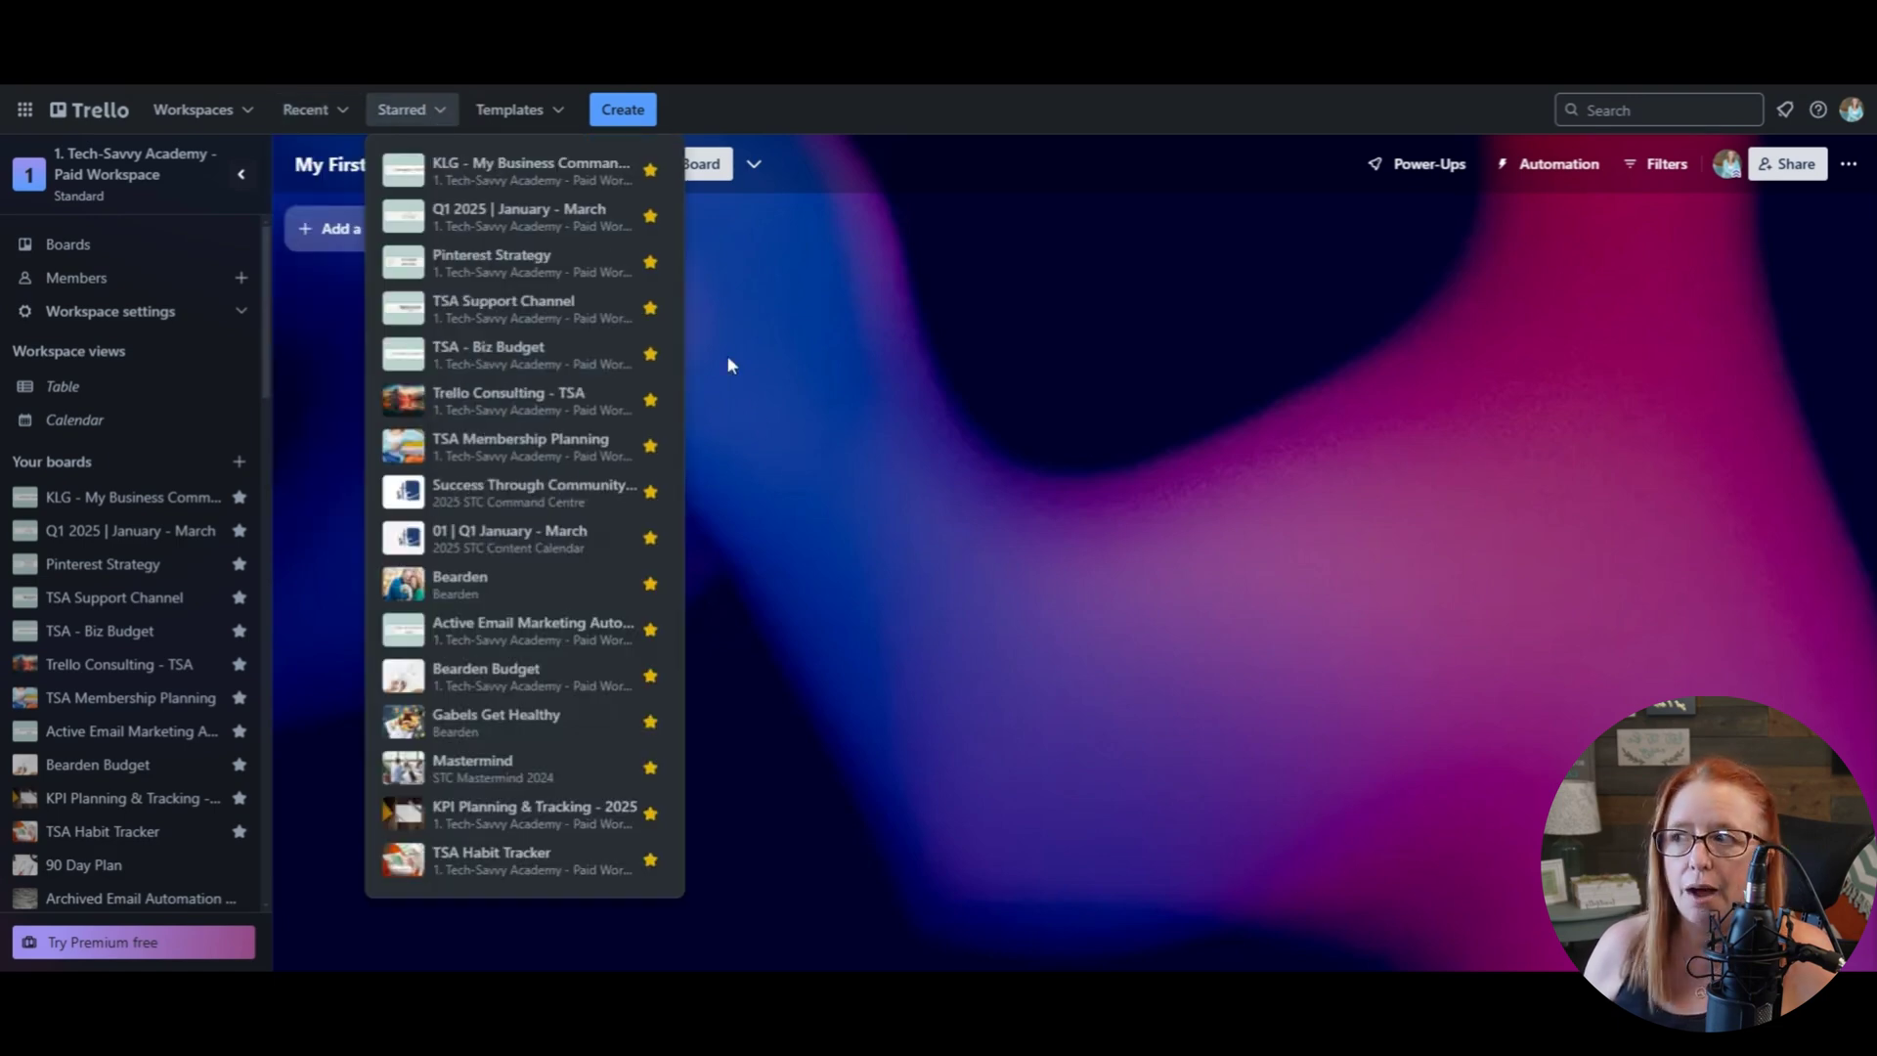
{"action": "left_click", "coordinate": [272, 369]}
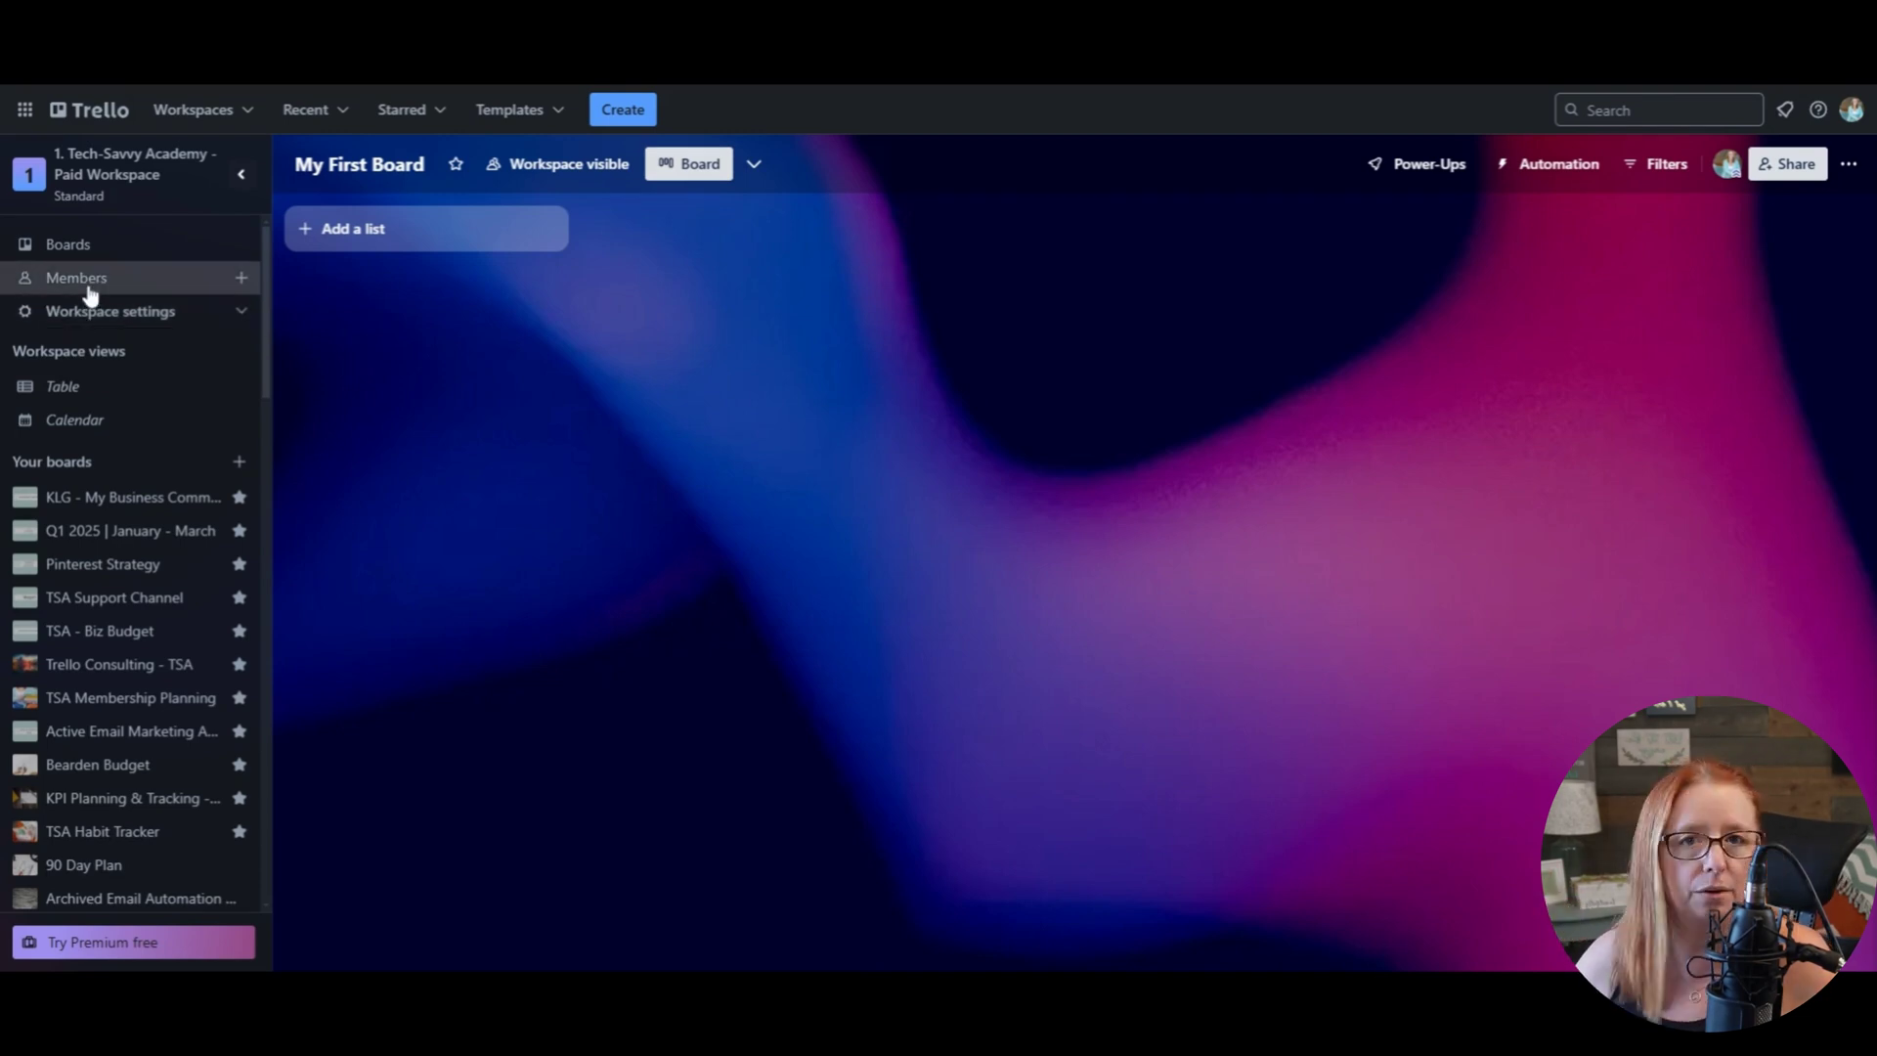
{"action": "left_click", "coordinate": [236, 177]}
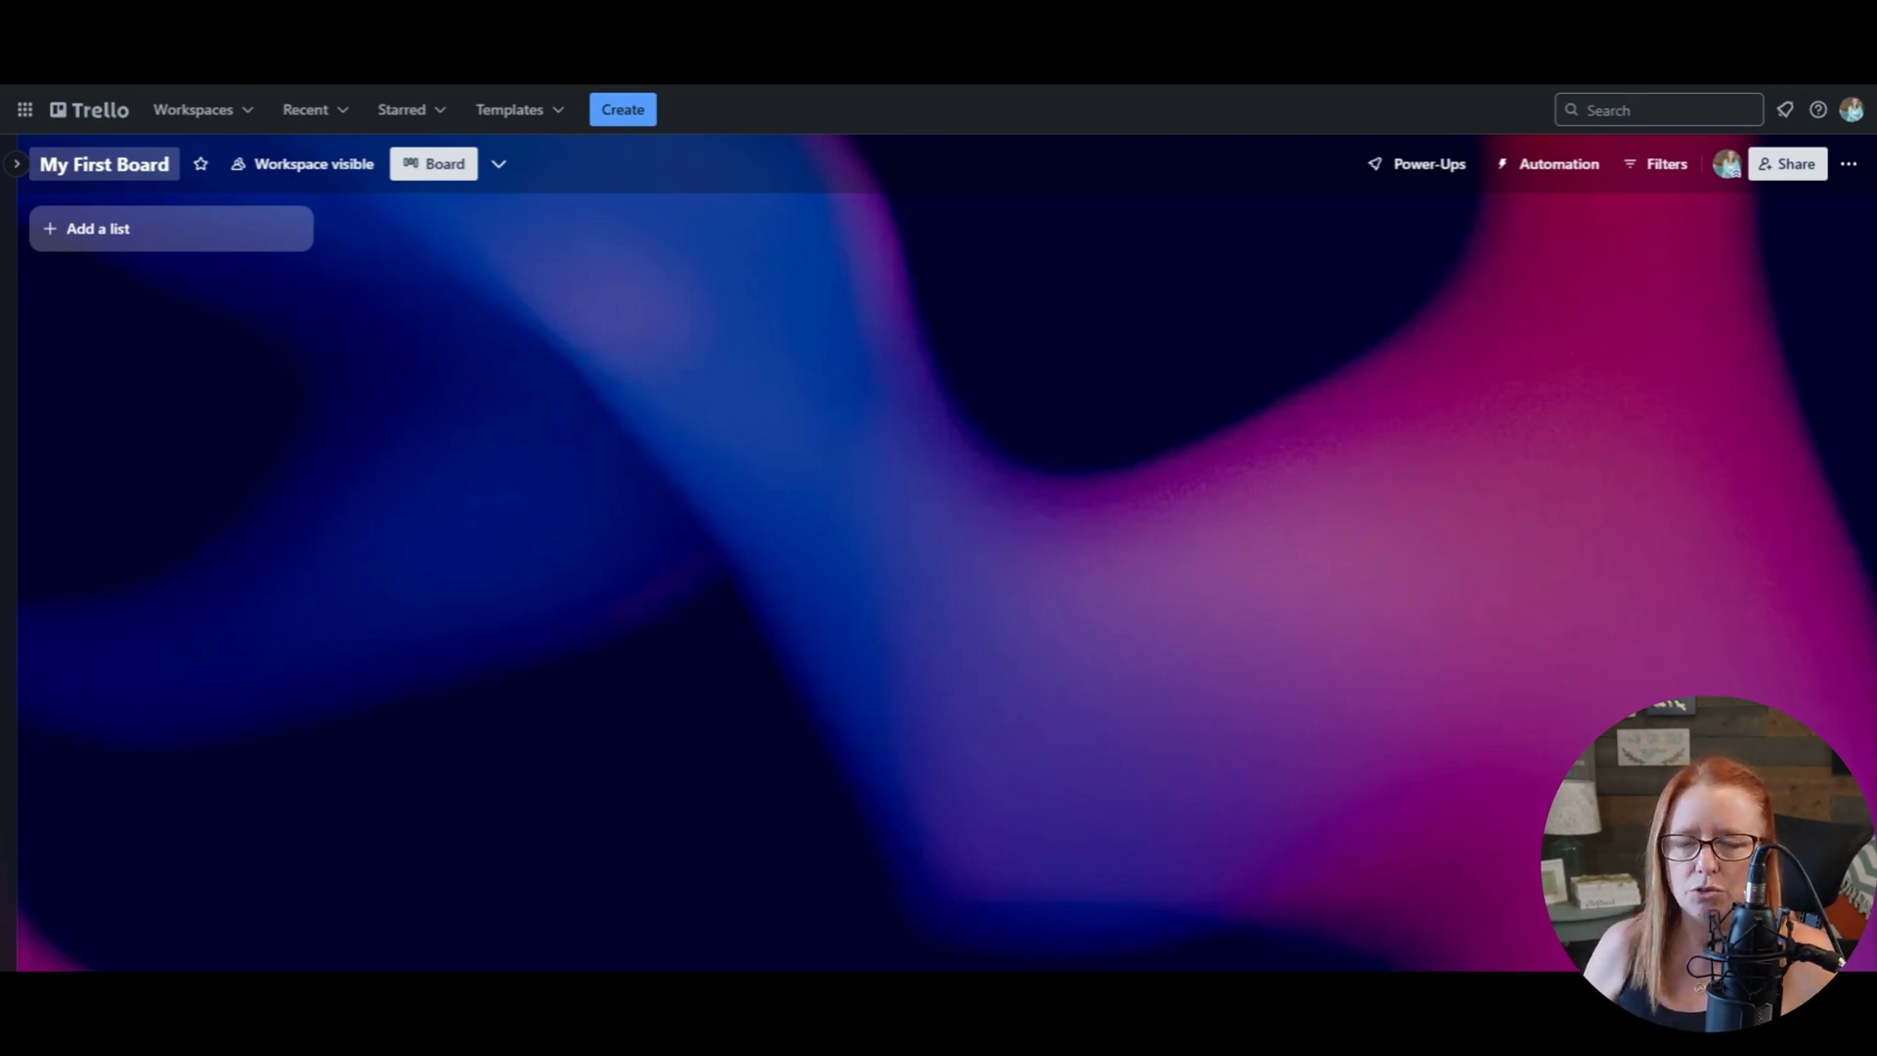
- Leave the board title and visibility unchanged, then show the views panel with Table, Calendar and Timeline locked
{"action": "left_click", "coordinate": [99, 168]}
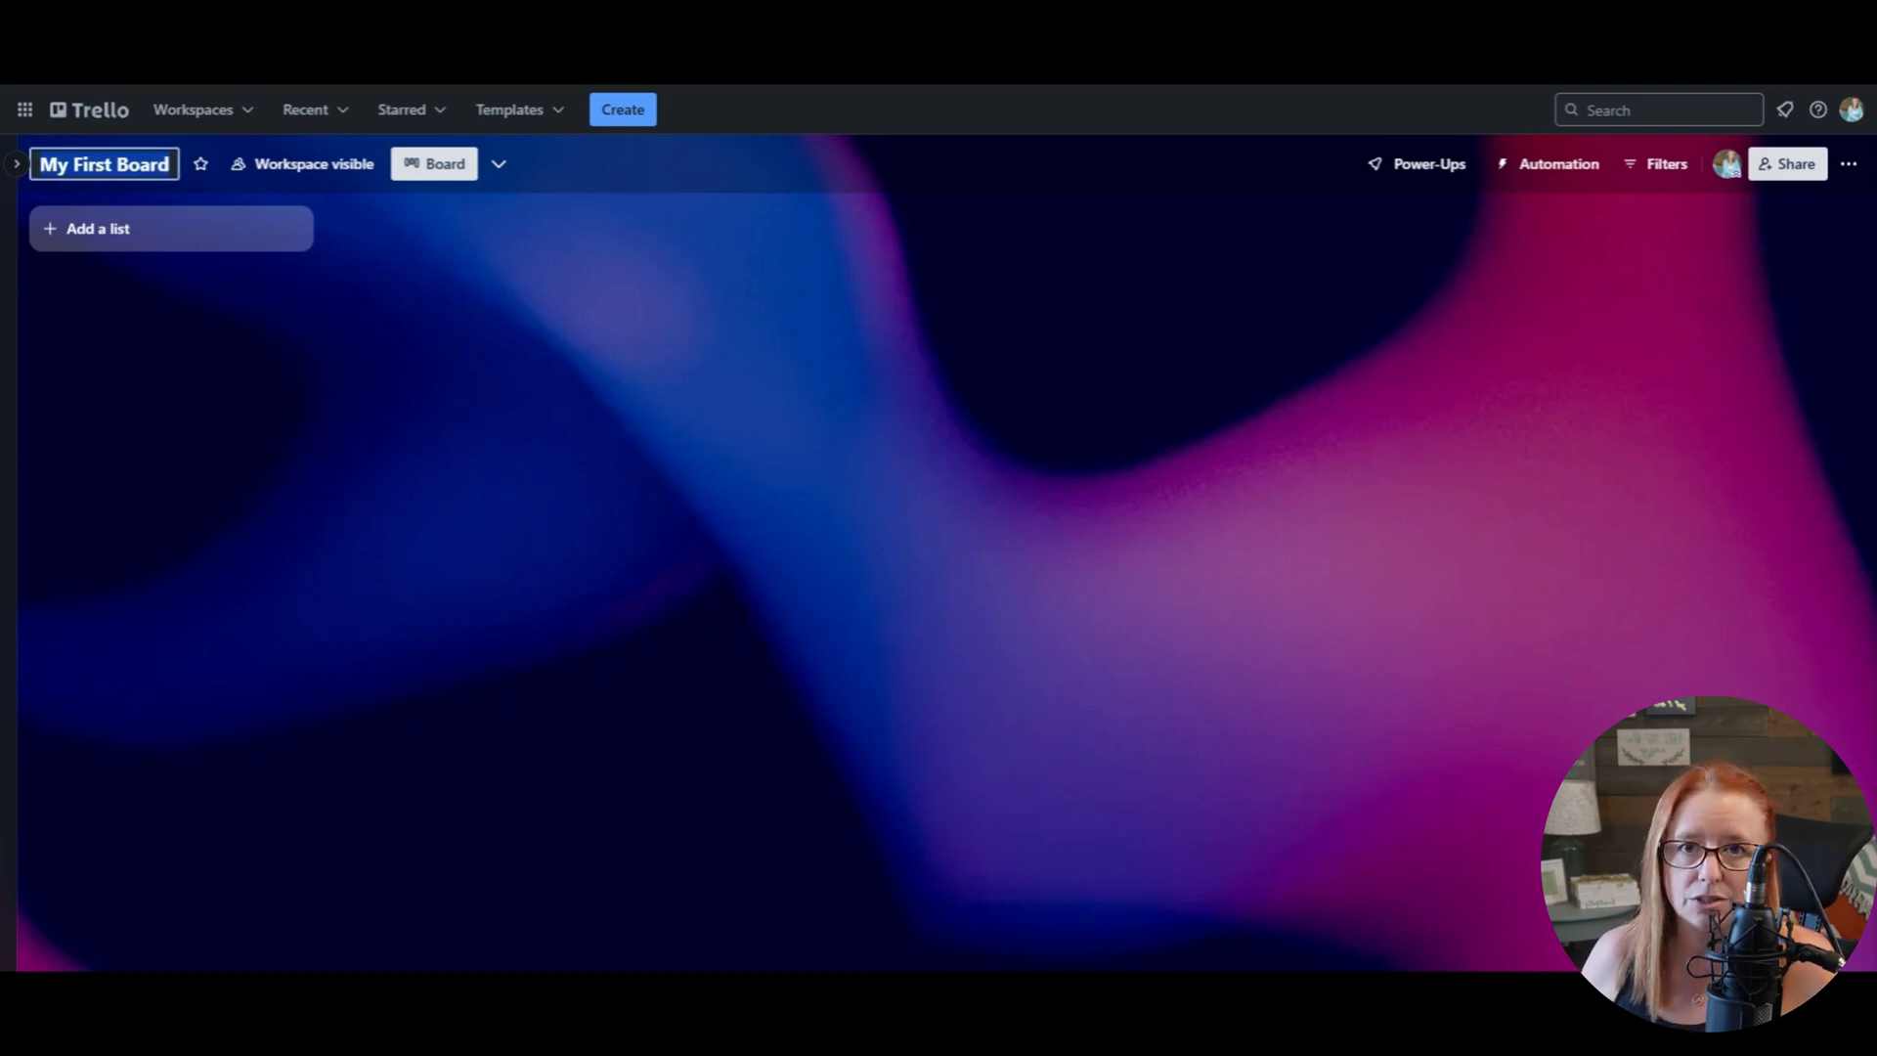
{"action": "key", "text": "Return"}
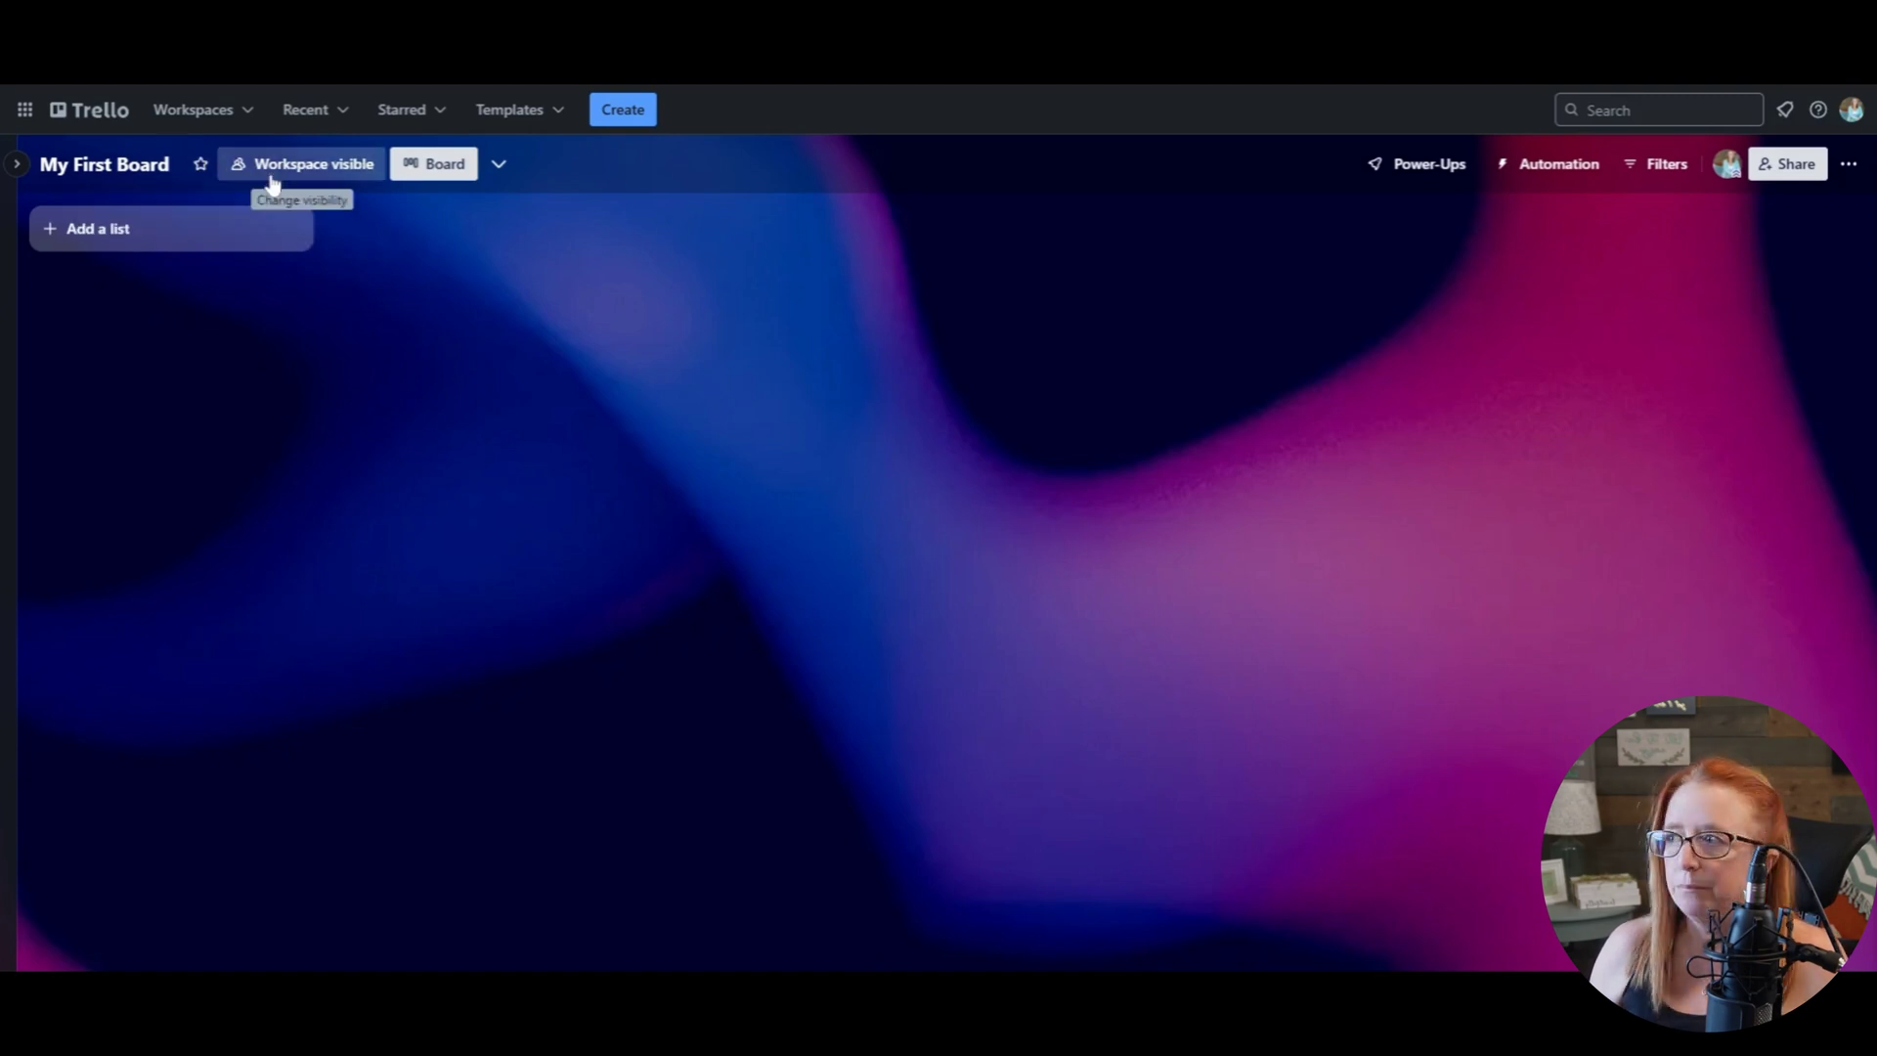
{"action": "left_click", "coordinate": [323, 175]}
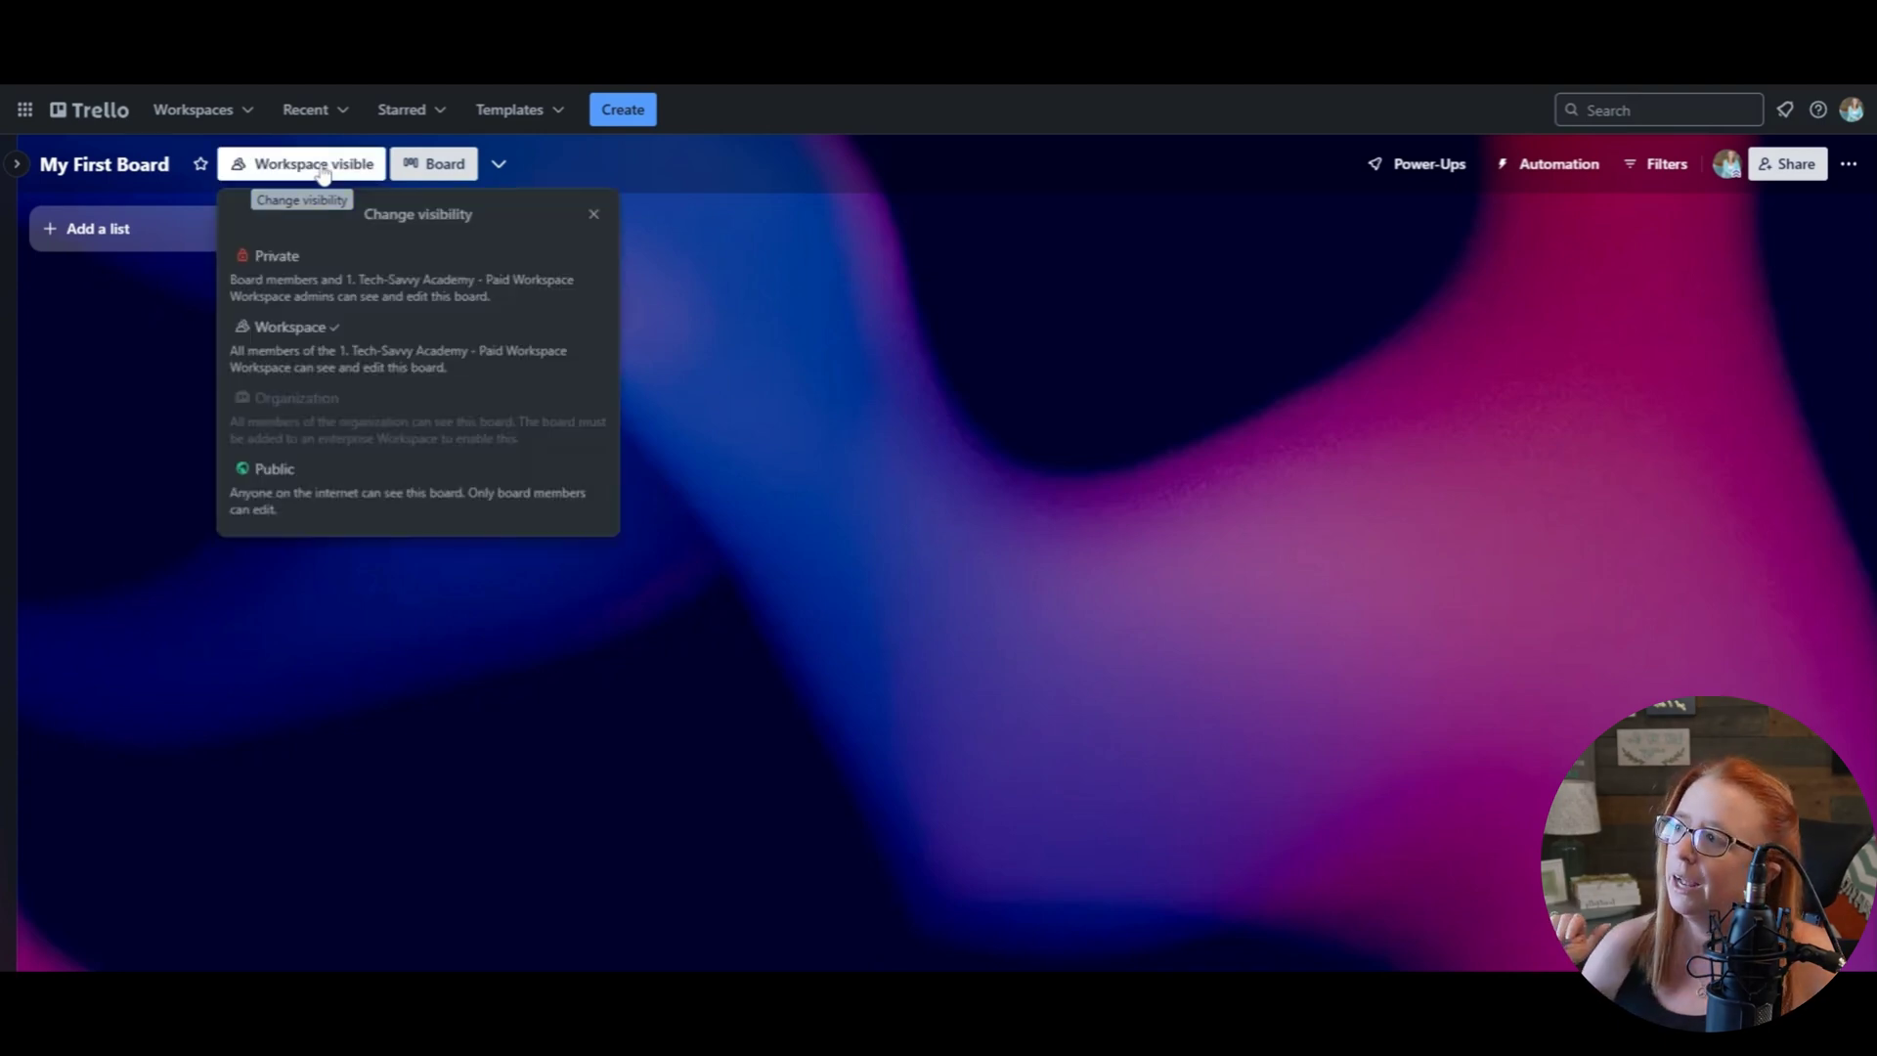
{"action": "left_click", "coordinate": [803, 344]}
{"action": "left_click", "coordinate": [499, 163]}
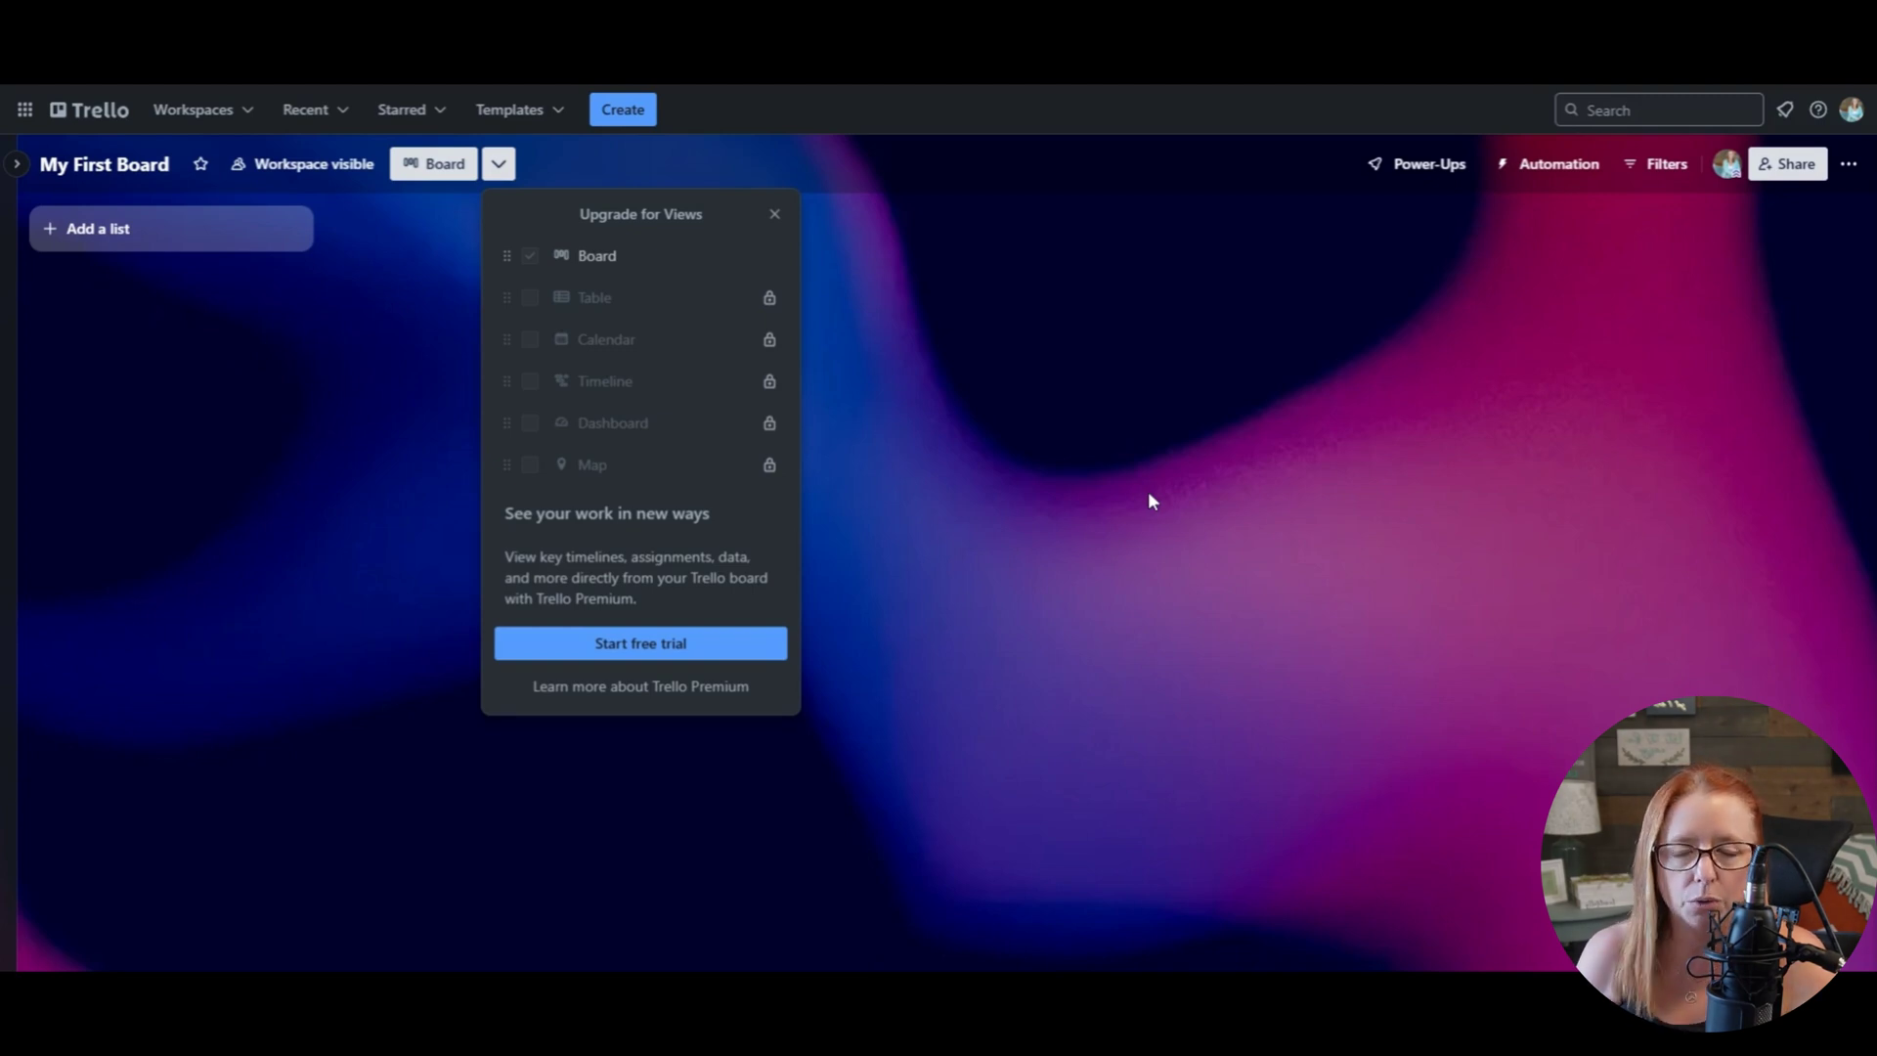
- Look over the Power-Ups and Automation options, then show the Filter panel's keyword, member and label filters
{"action": "left_click", "coordinate": [947, 284]}
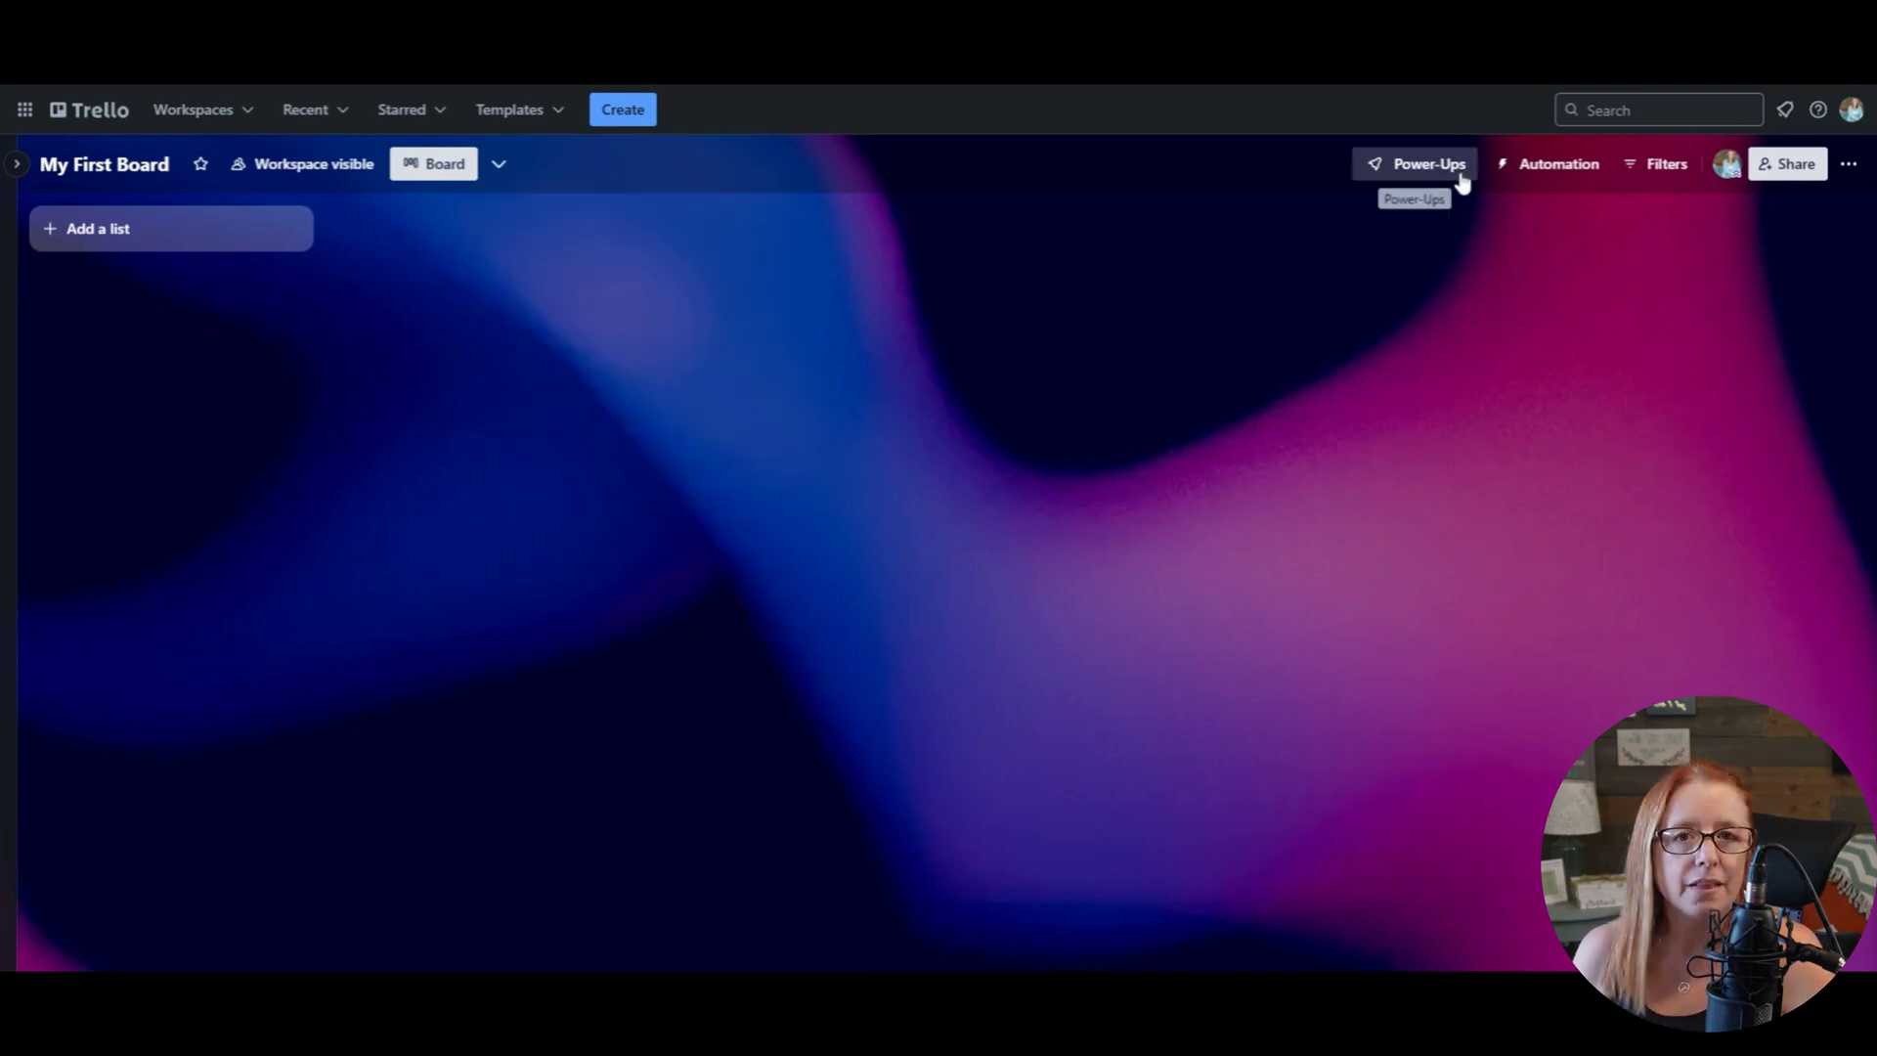
{"action": "left_click", "coordinate": [1422, 182]}
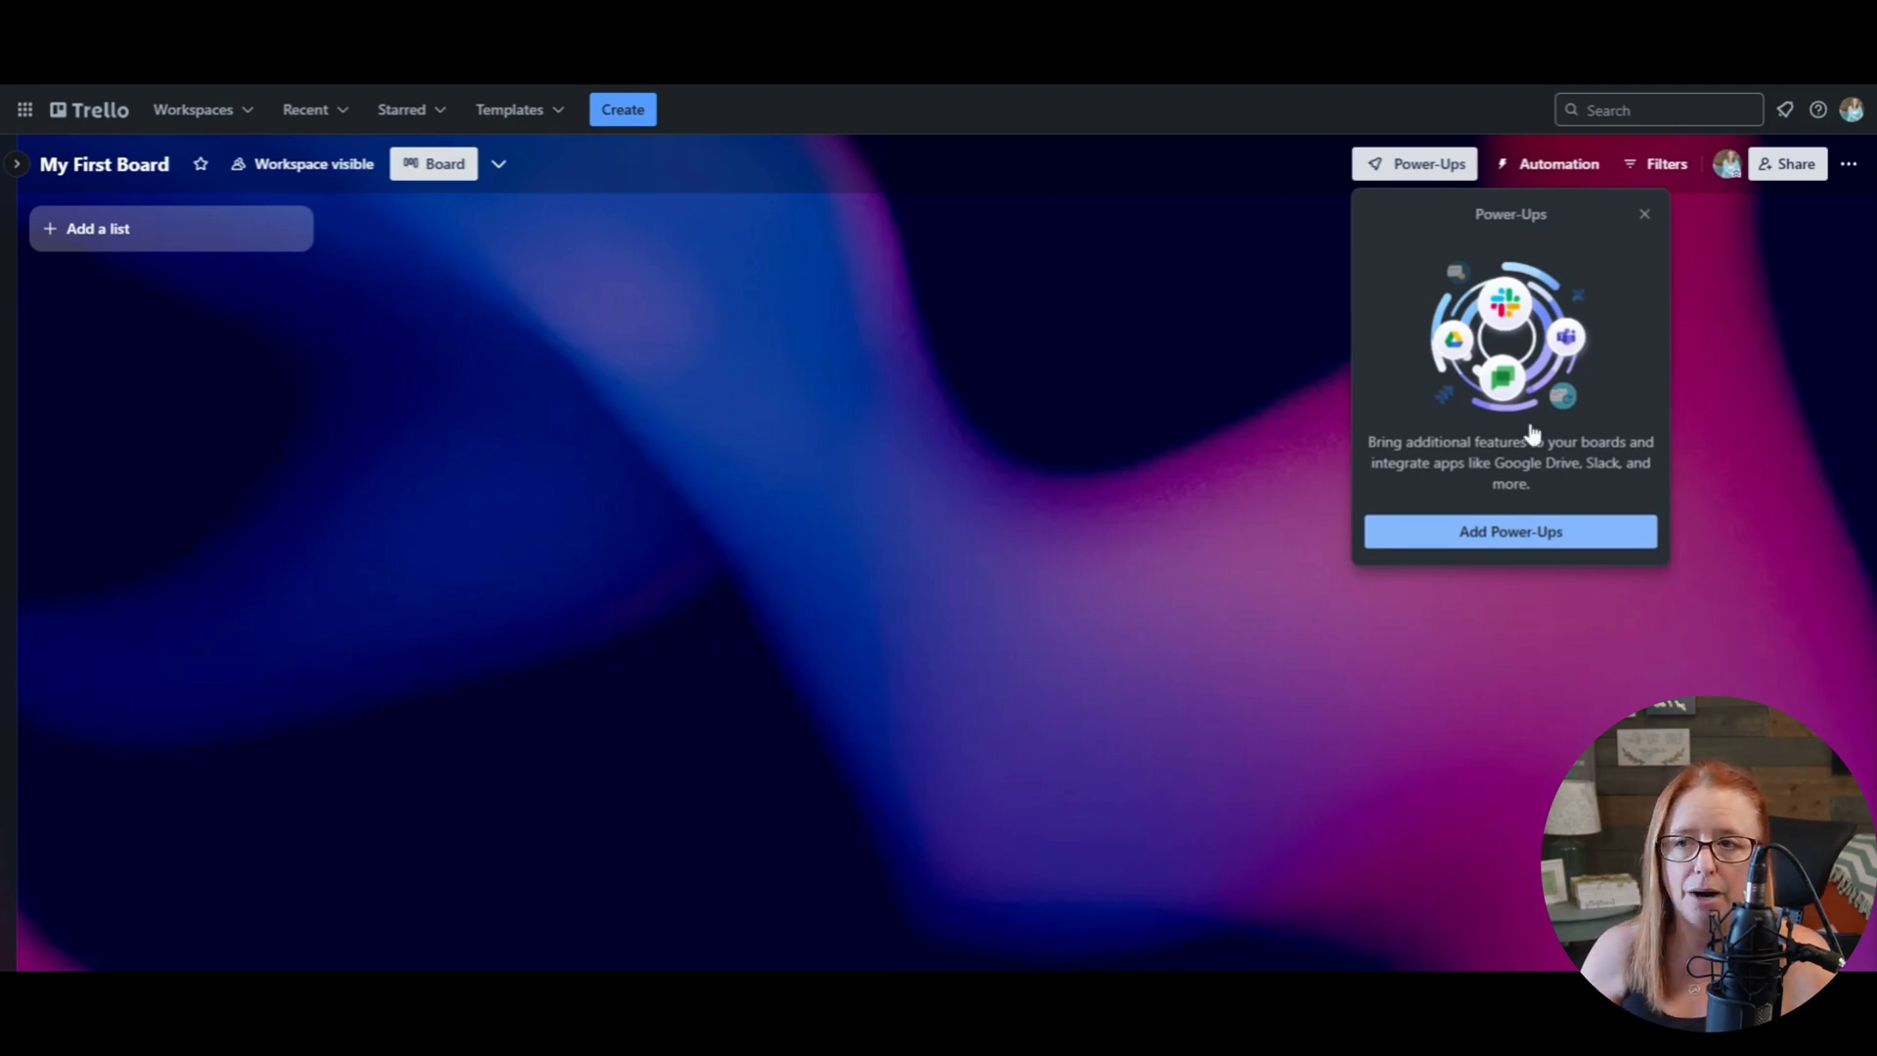
{"action": "left_click", "coordinate": [1647, 217]}
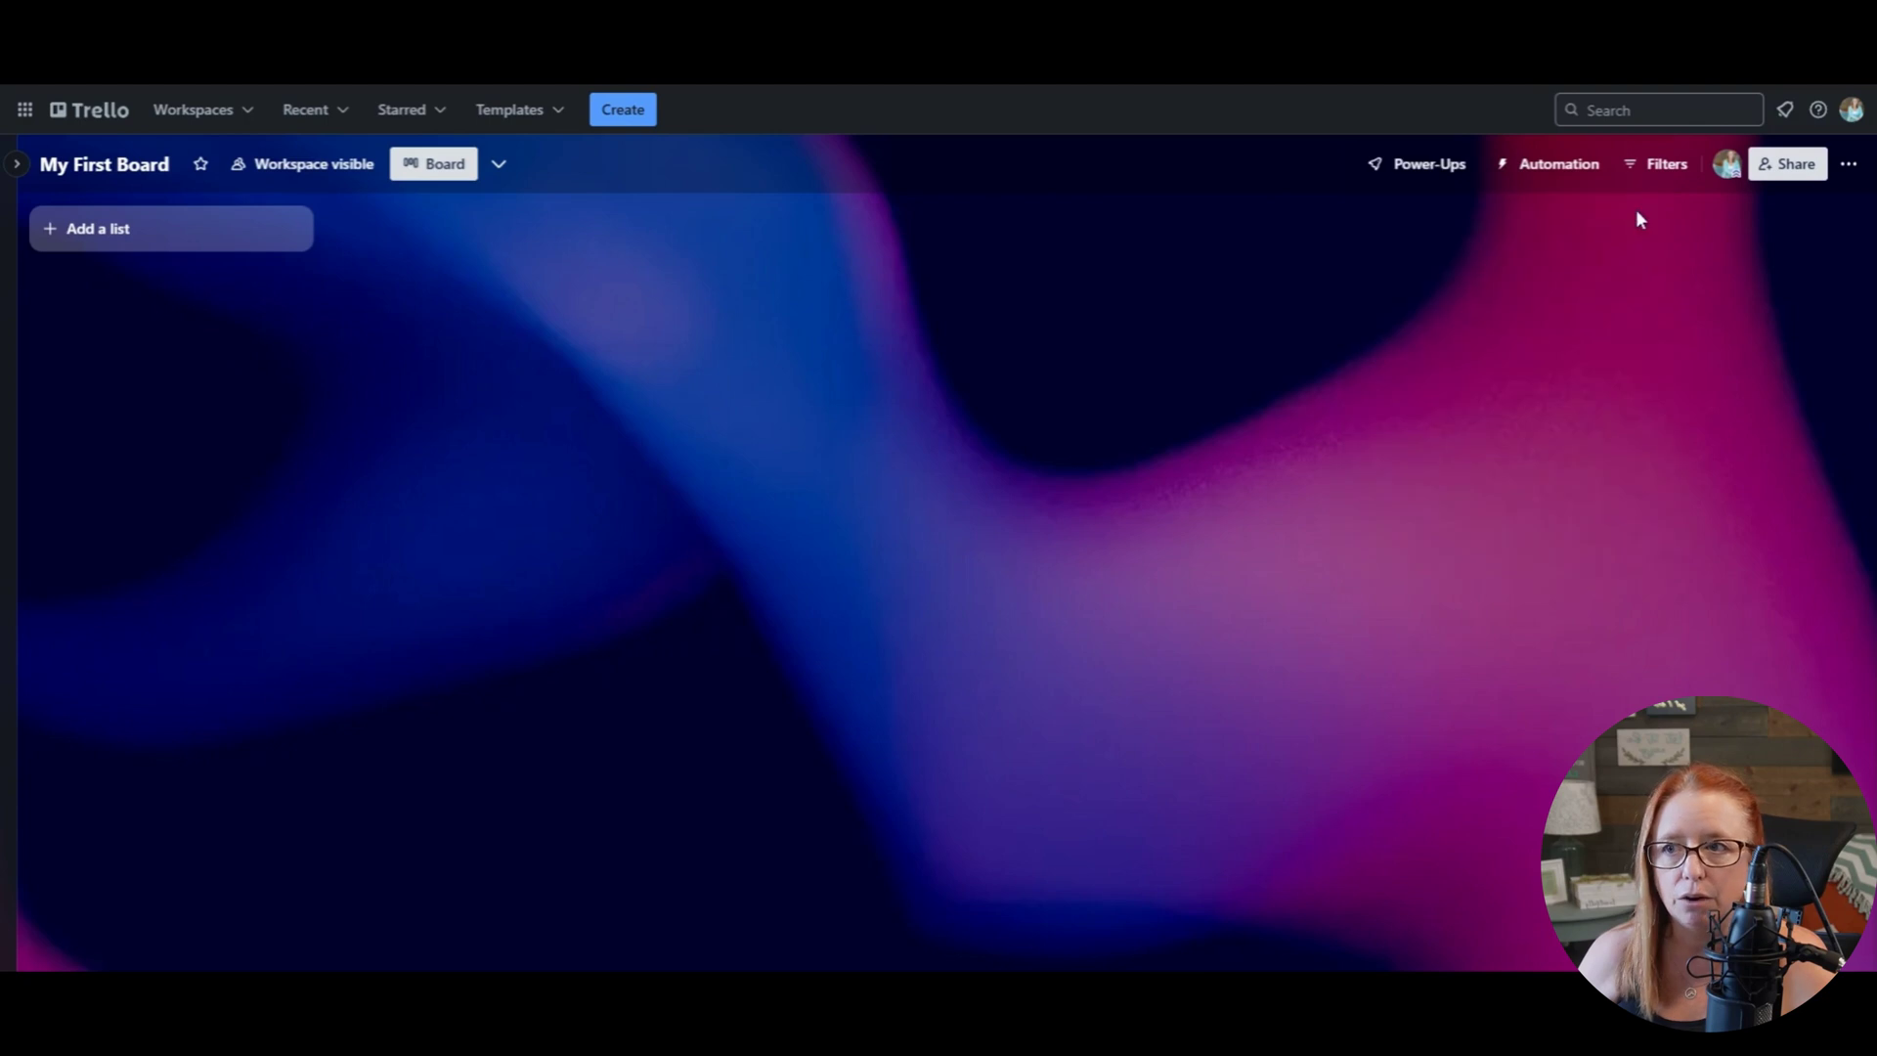
{"action": "left_click", "coordinate": [1521, 174]}
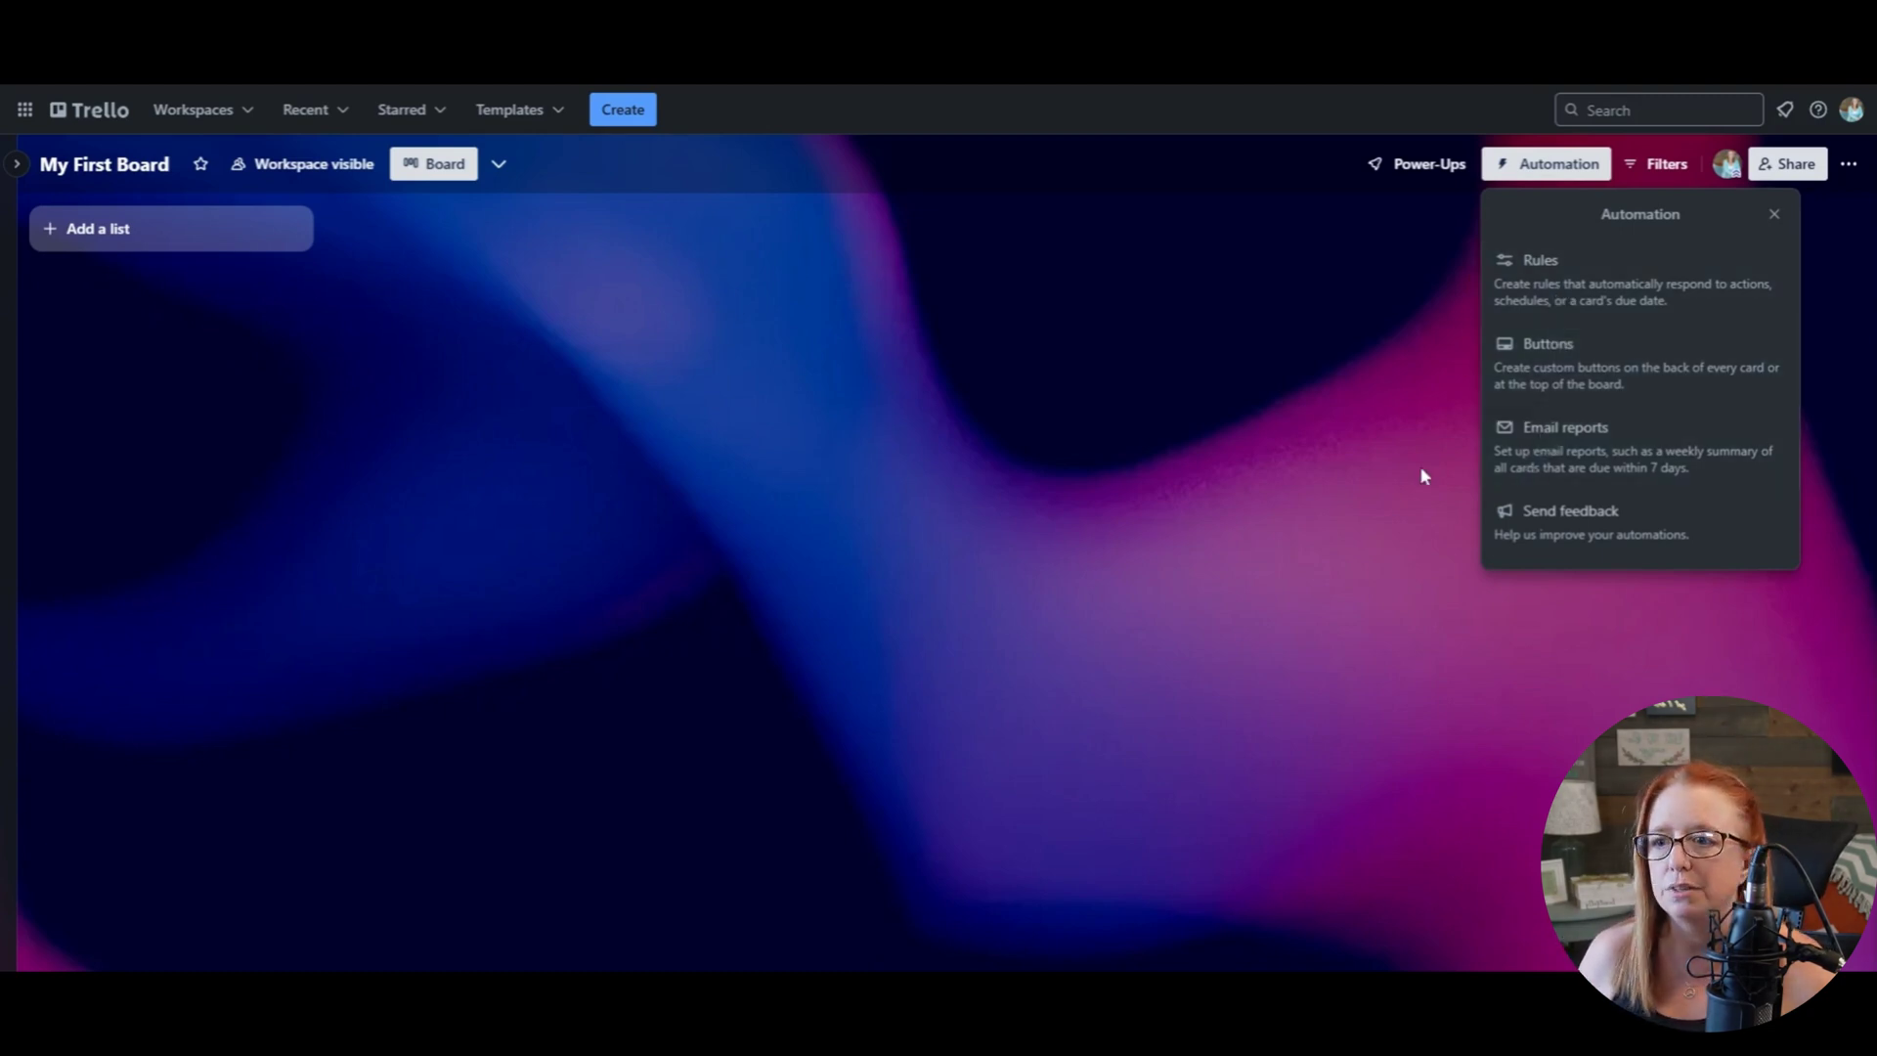
{"action": "left_click", "coordinate": [1644, 174]}
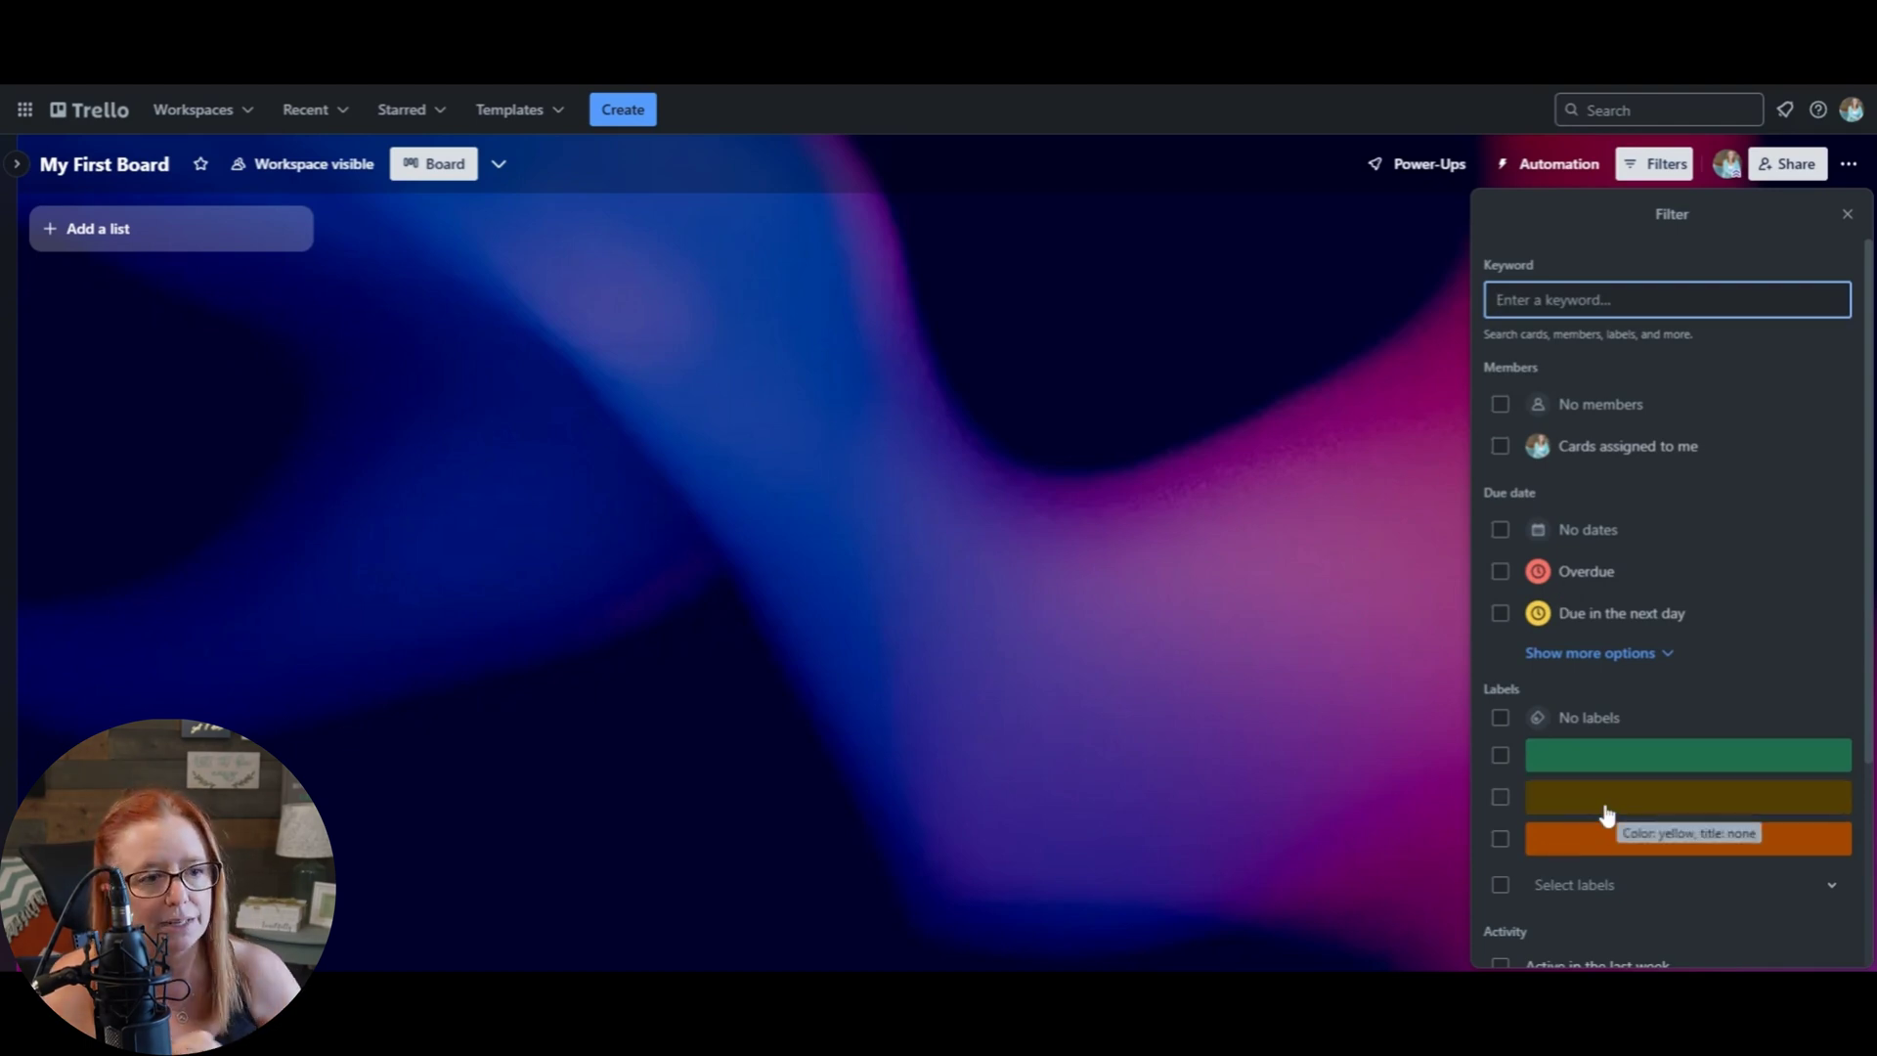
- Close the Filter panel and check the Share board dialog showing the owner as sole admin
{"action": "left_click", "coordinate": [1655, 164]}
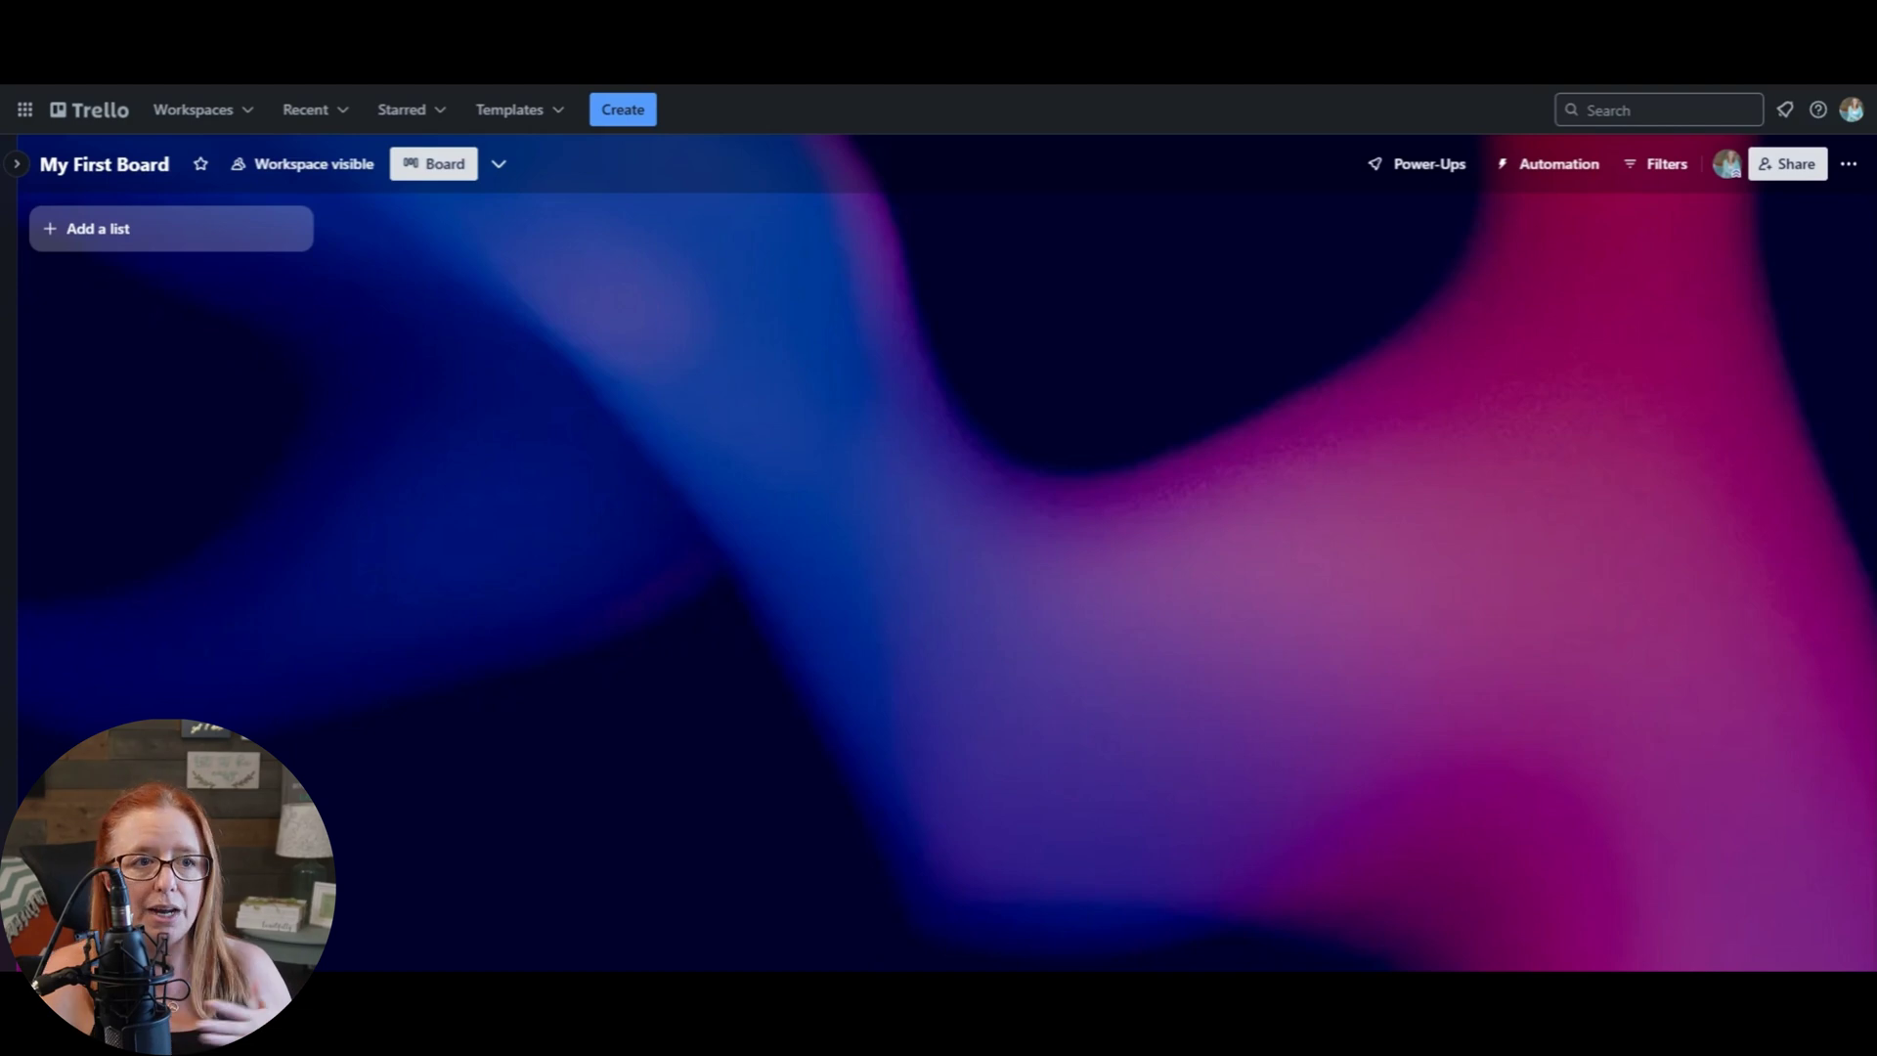
{"action": "left_click", "coordinate": [1799, 166]}
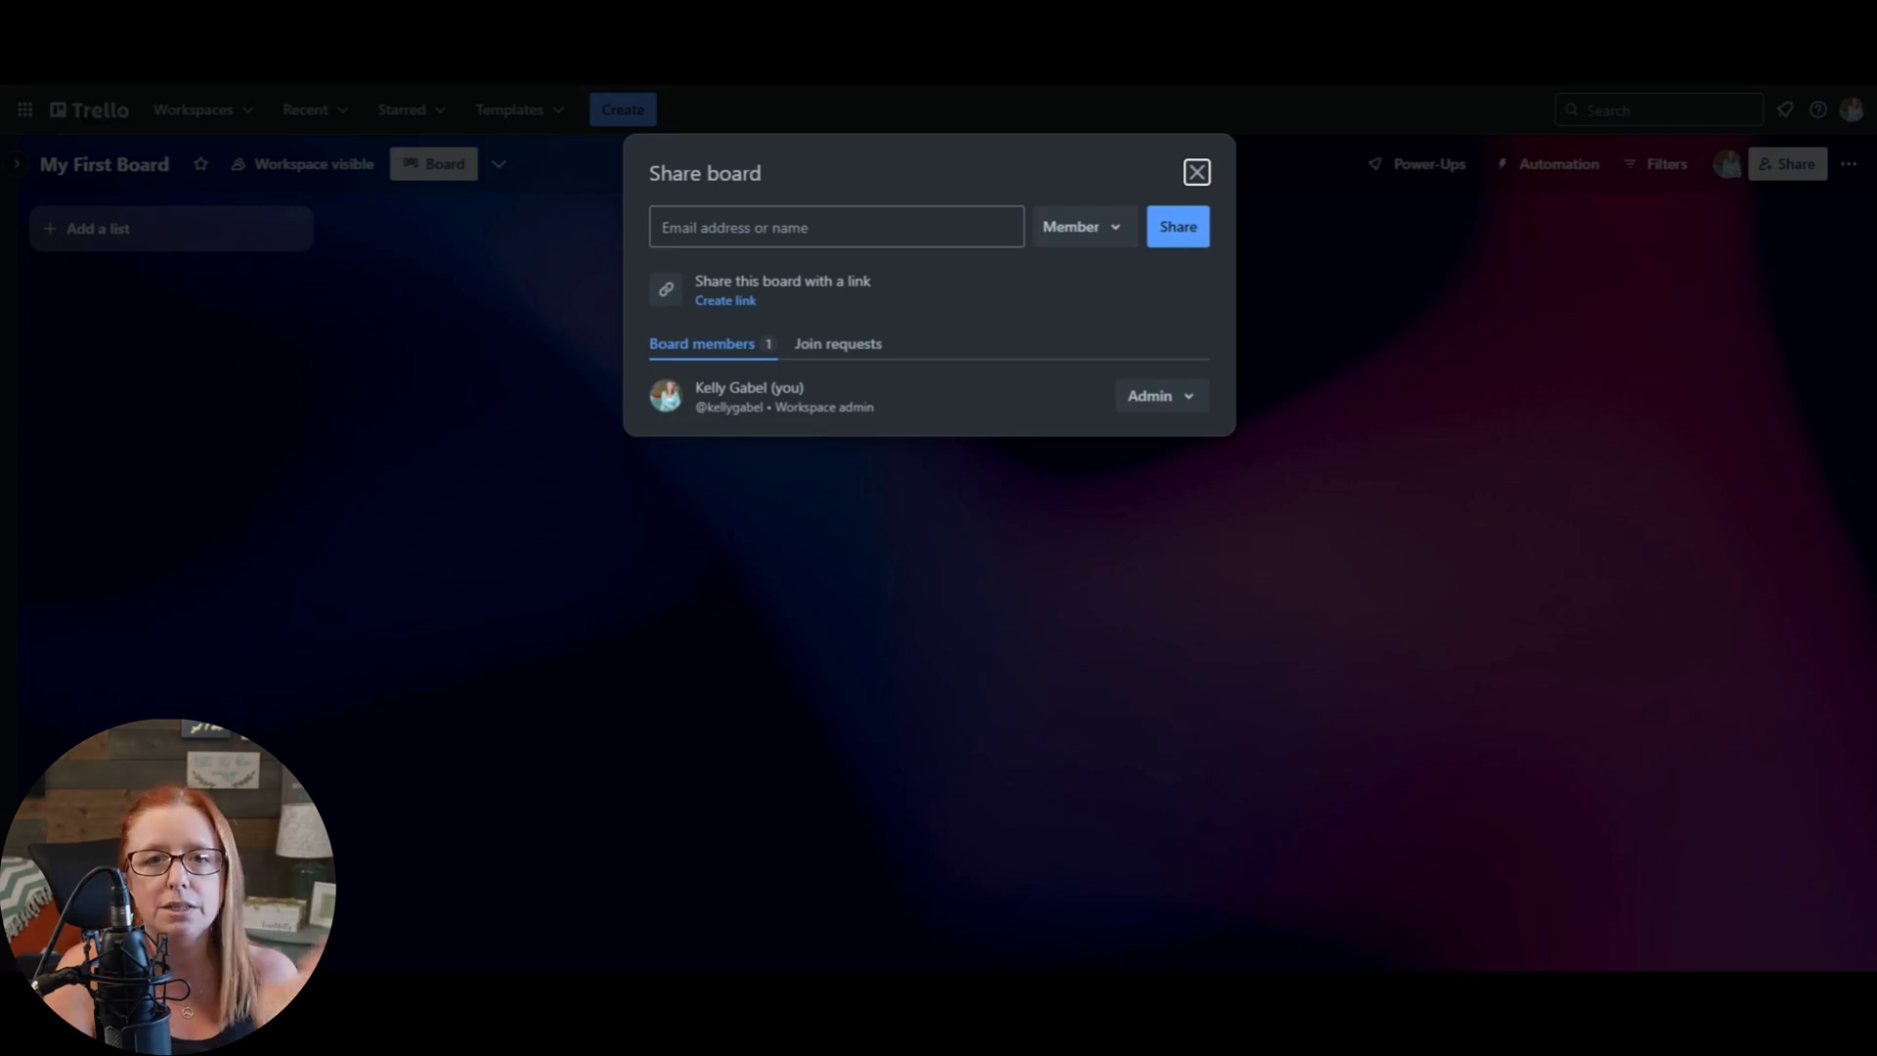
{"action": "key", "text": "Escape"}
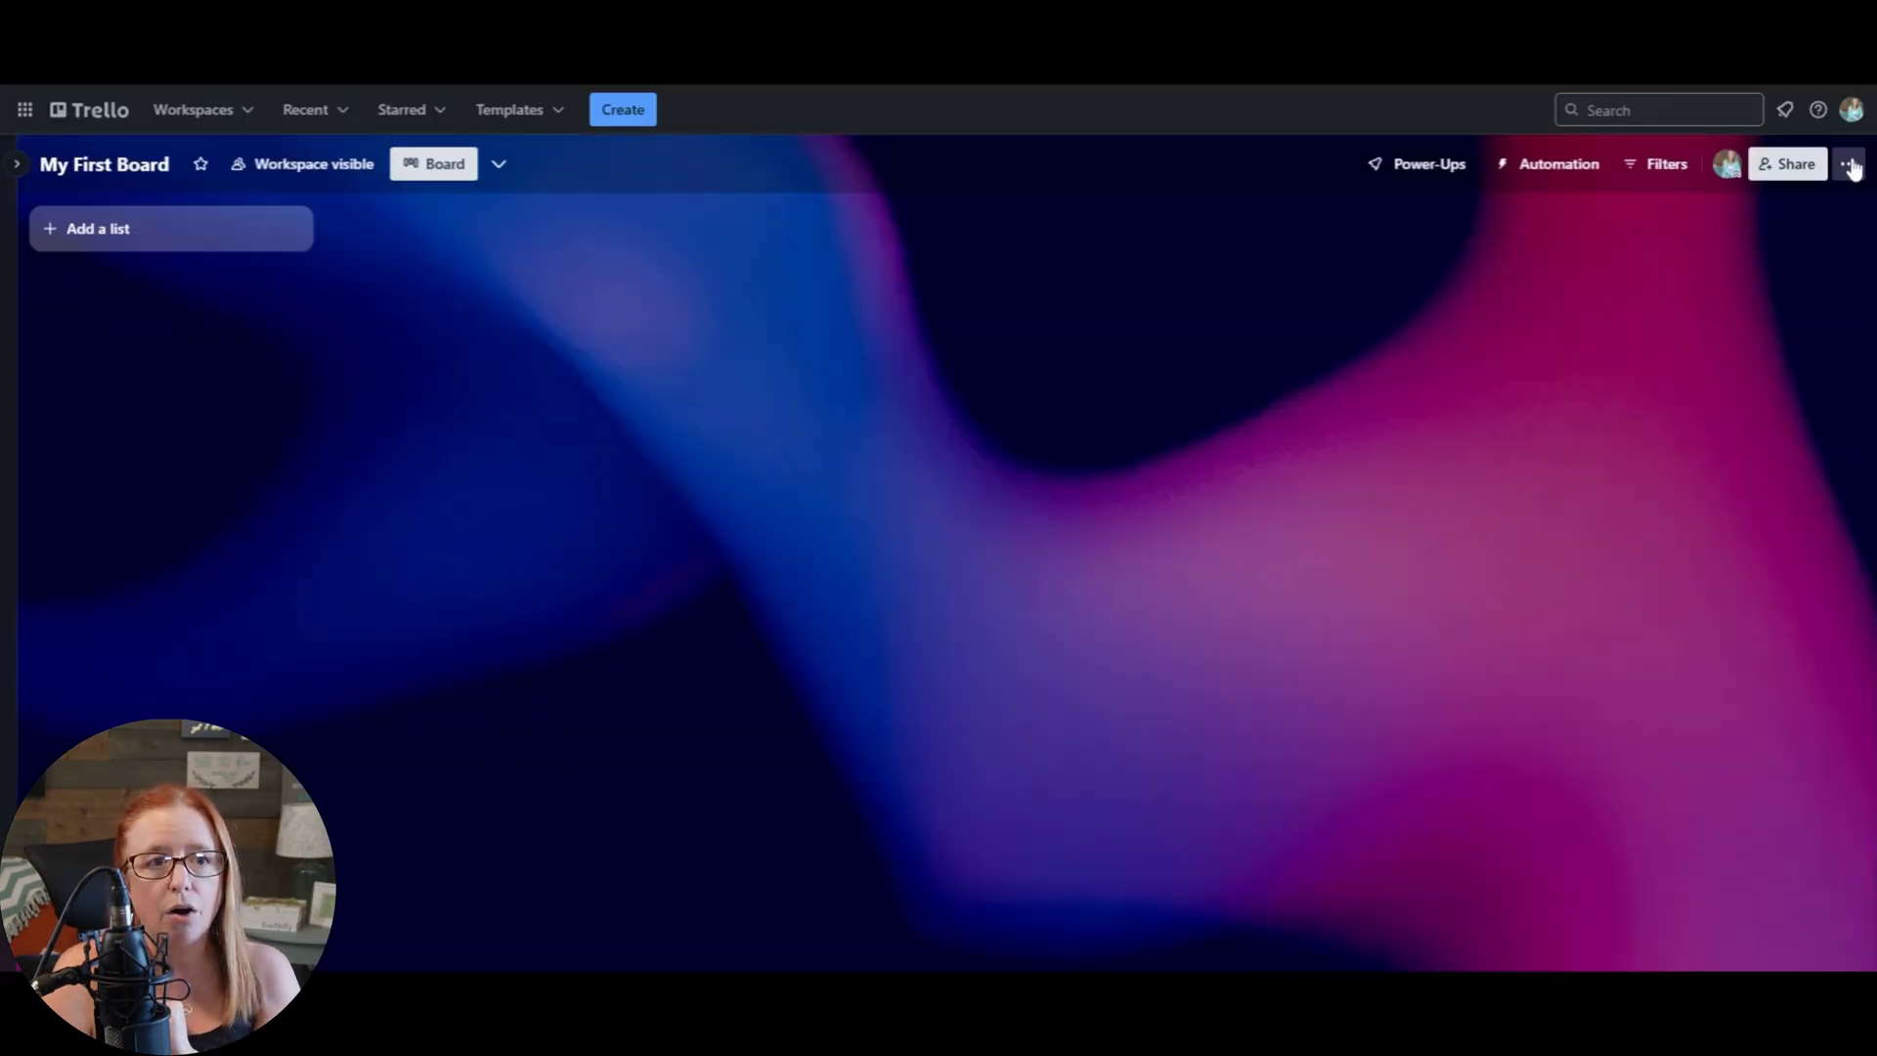
{"action": "left_click", "coordinate": [1849, 165]}
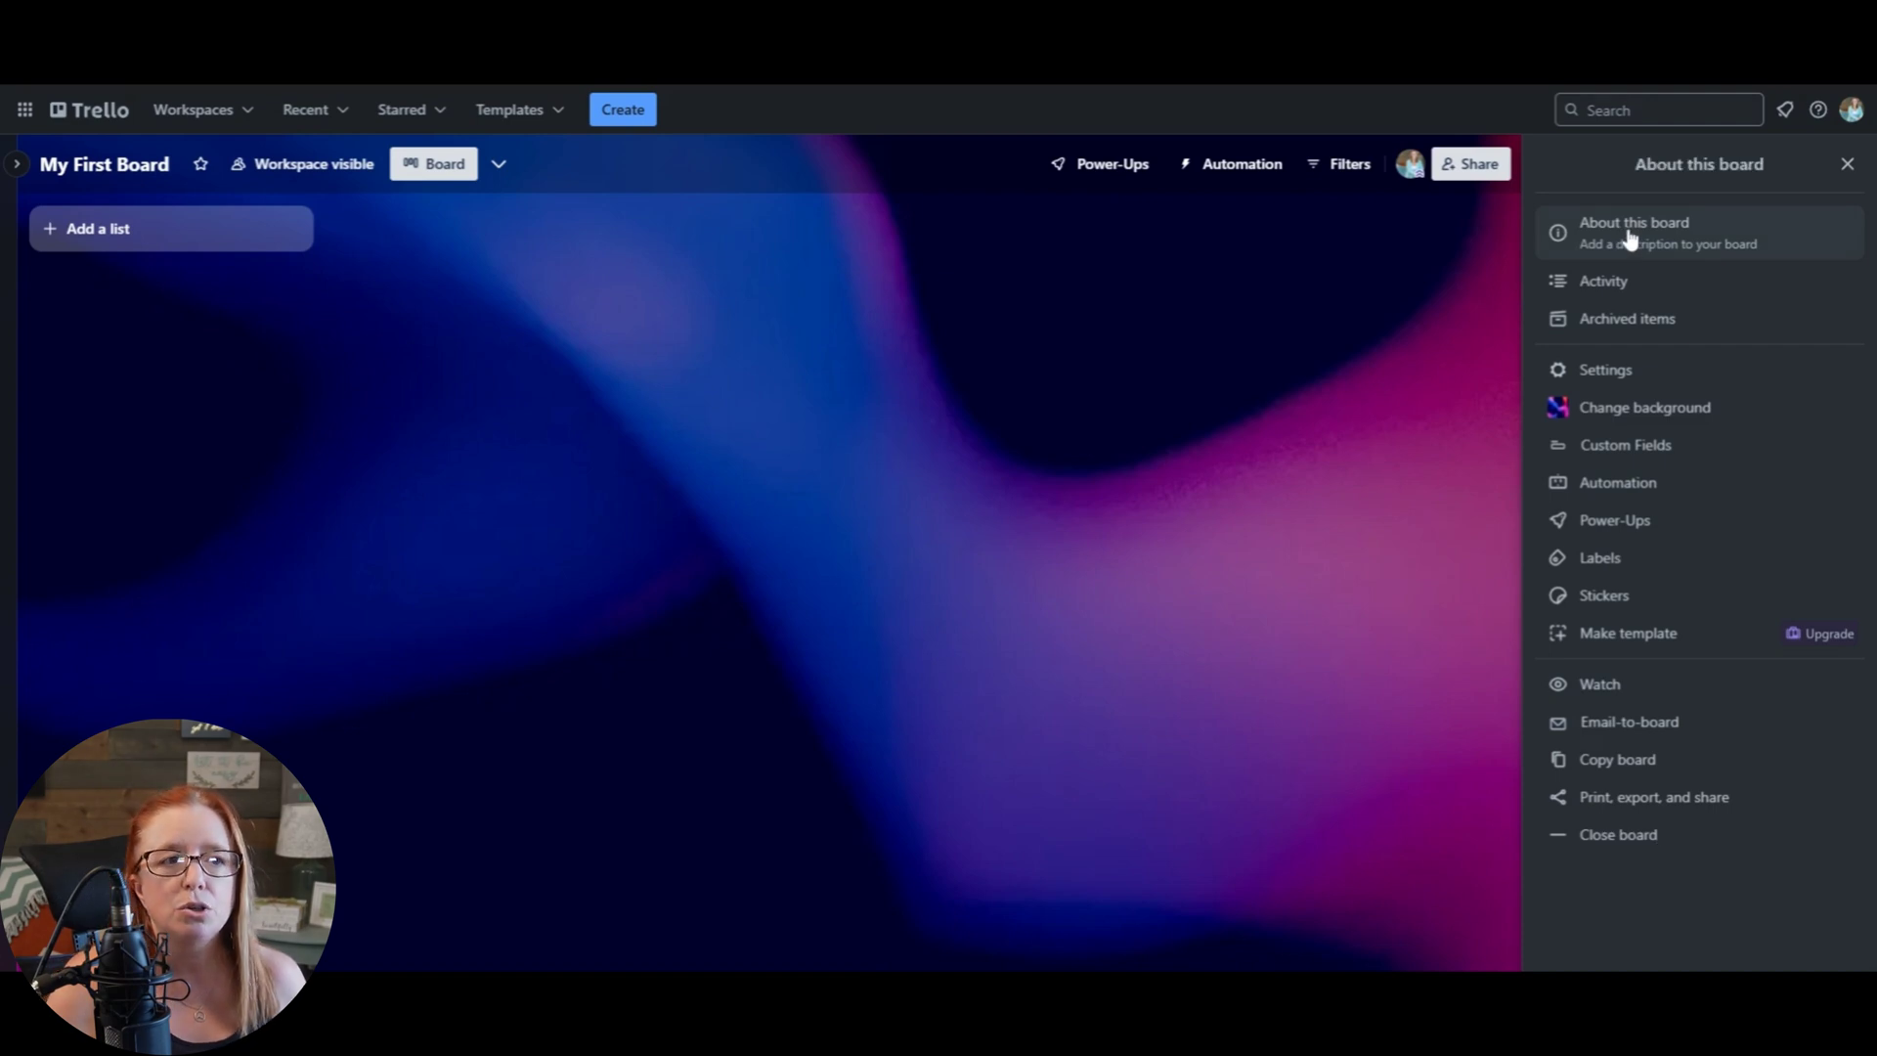
- View the About this board details, then return to the board Menu
{"action": "left_click", "coordinate": [1629, 239]}
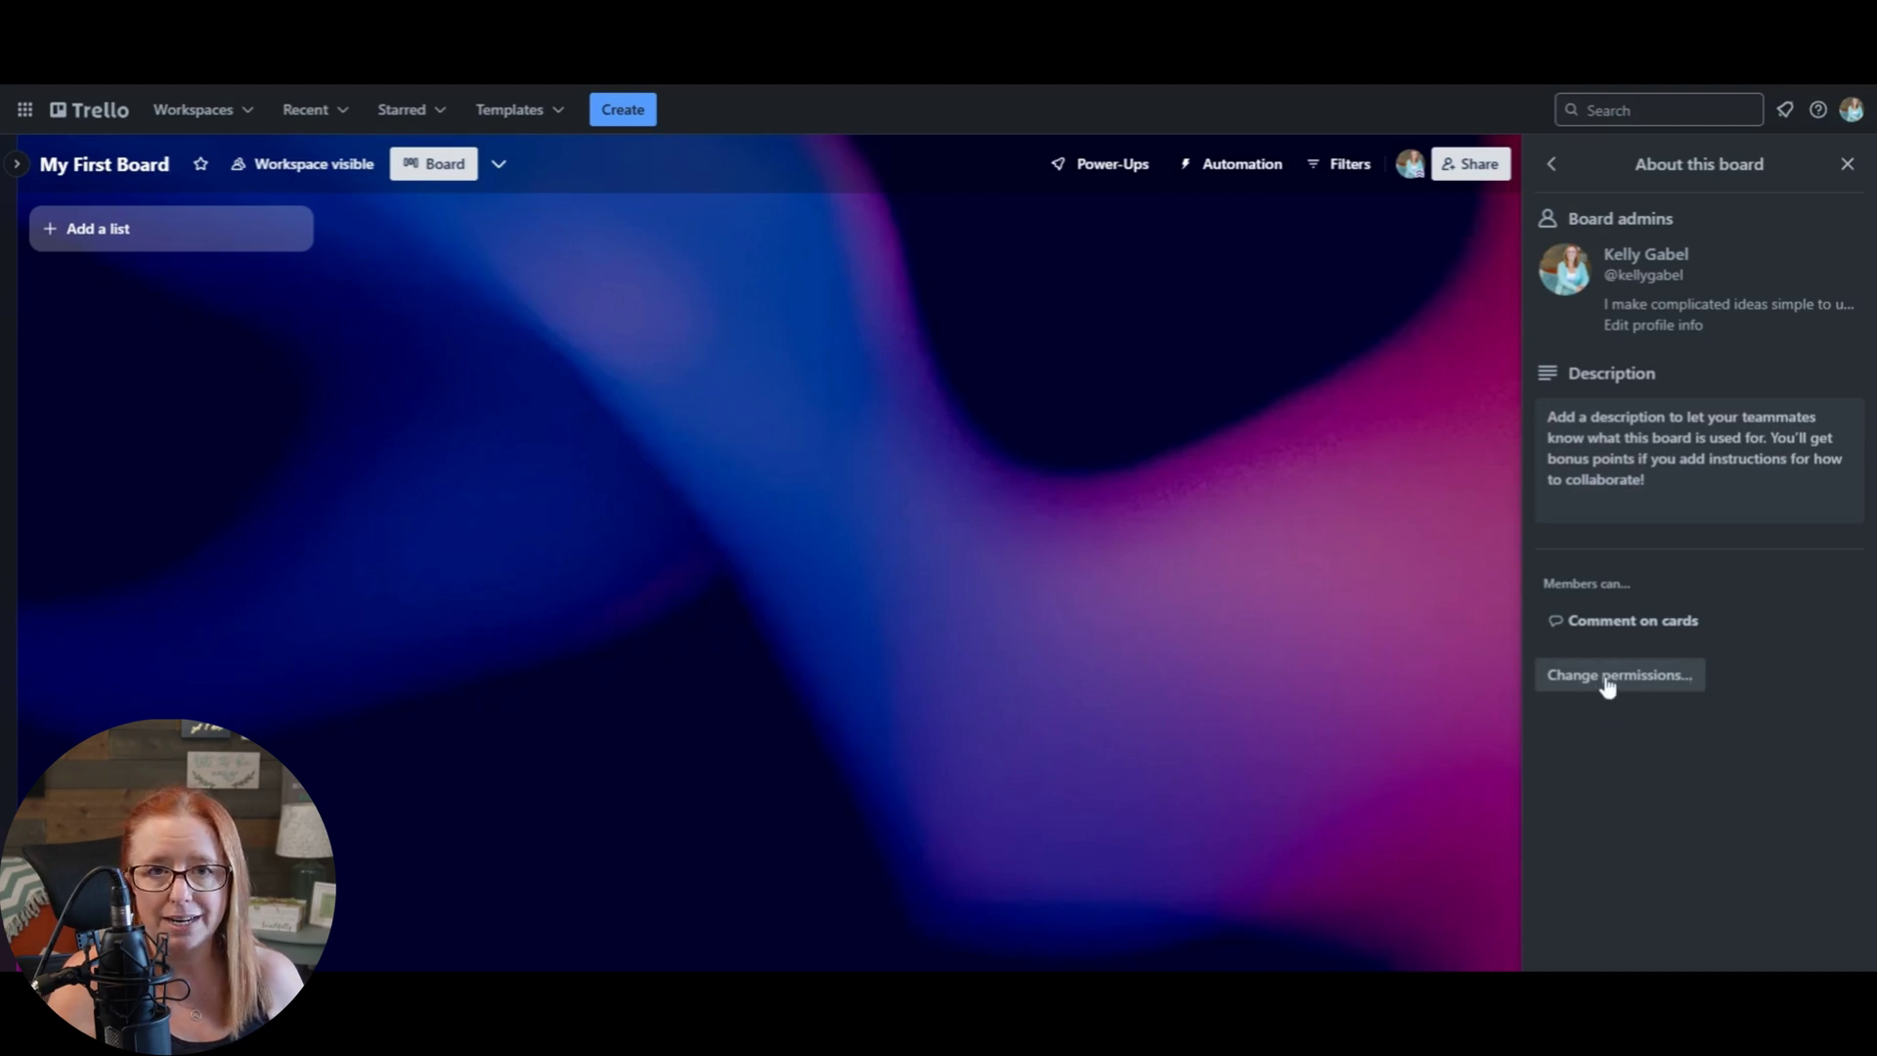
{"action": "left_click", "coordinate": [1554, 168]}
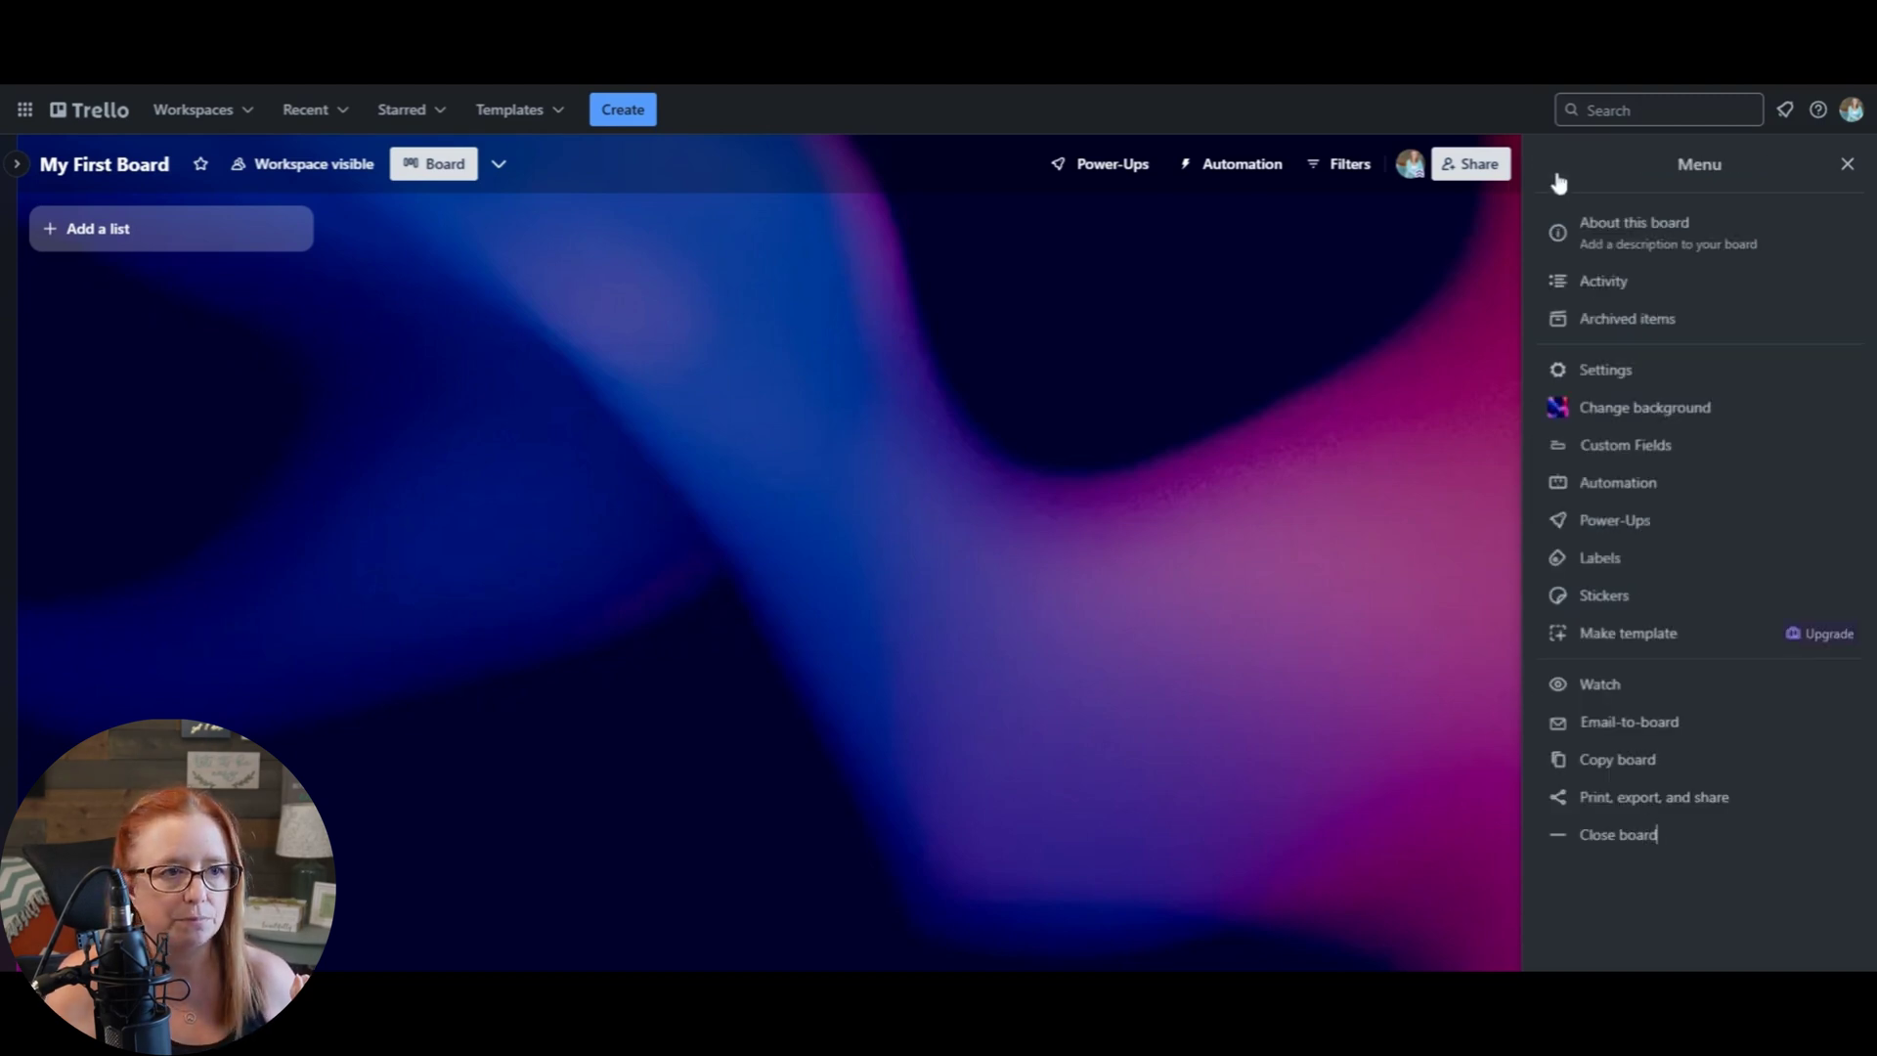
{"action": "left_click", "coordinate": [1594, 284]}
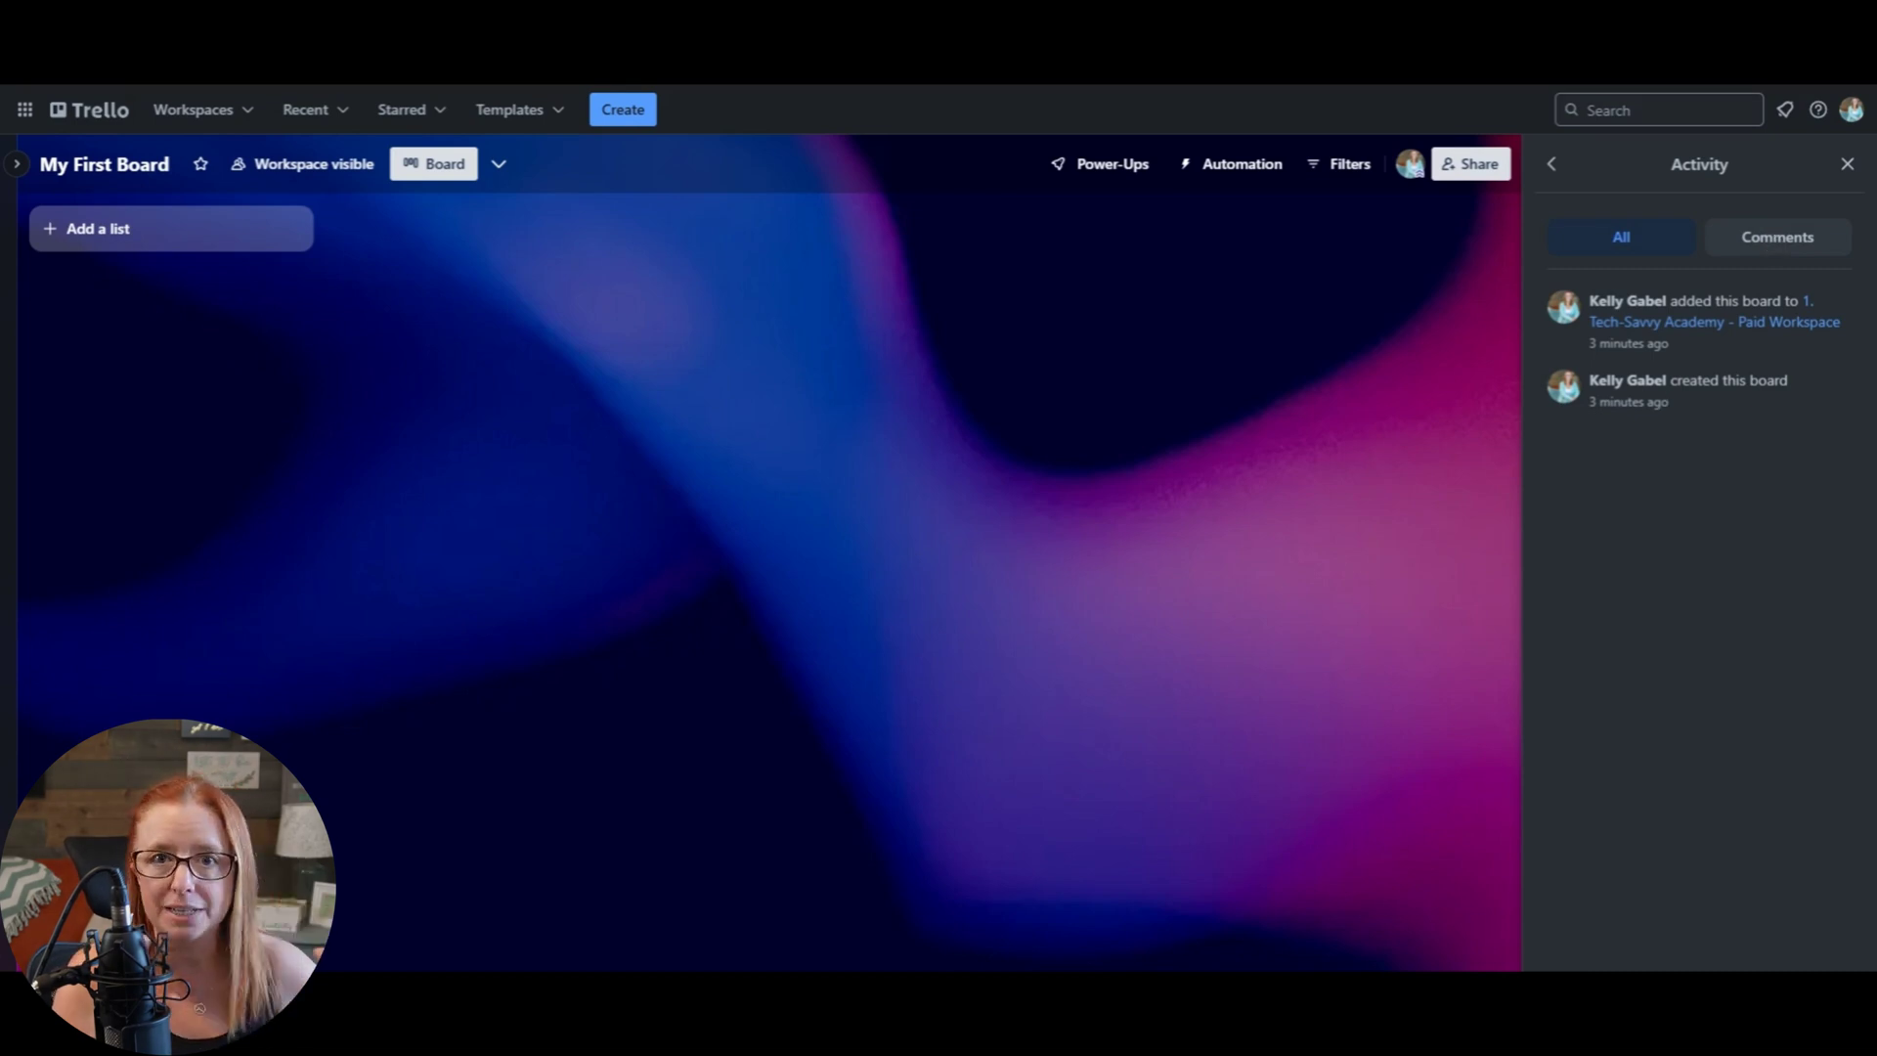
{"action": "left_click", "coordinate": [1770, 238]}
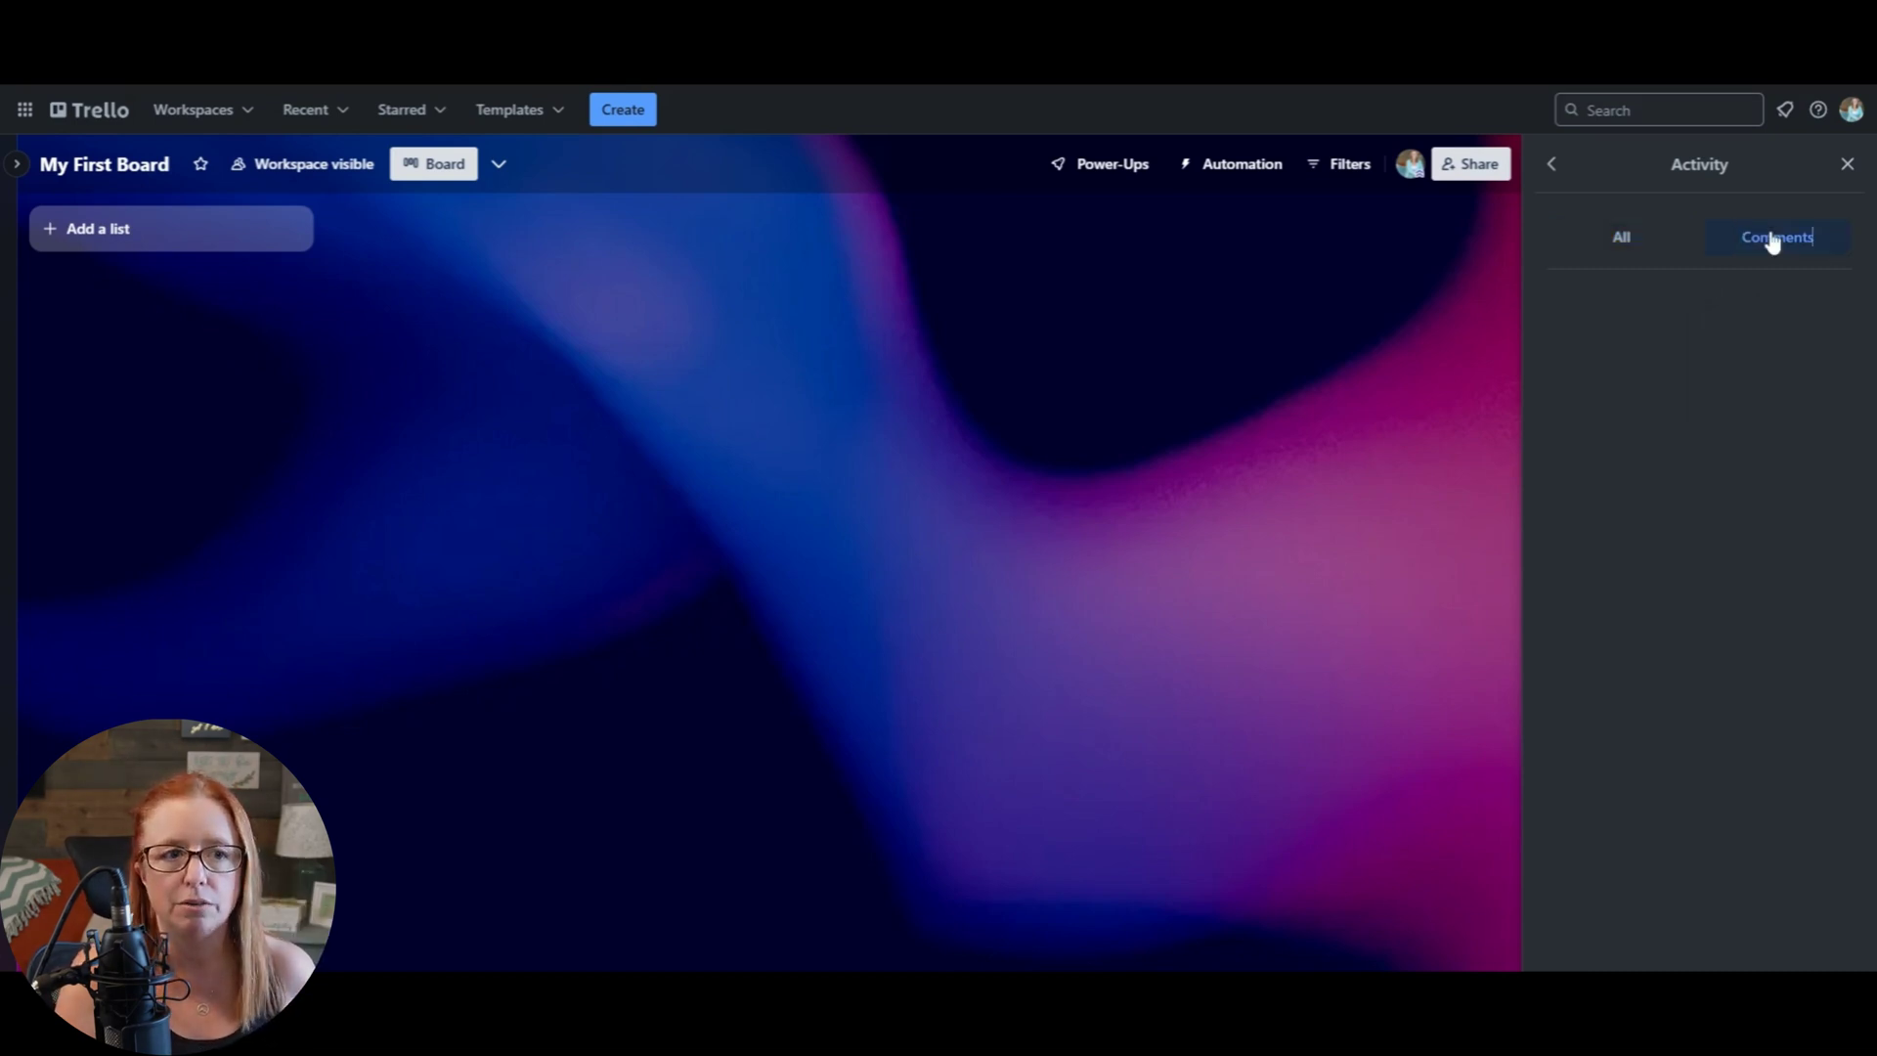
{"action": "left_click", "coordinate": [1558, 172]}
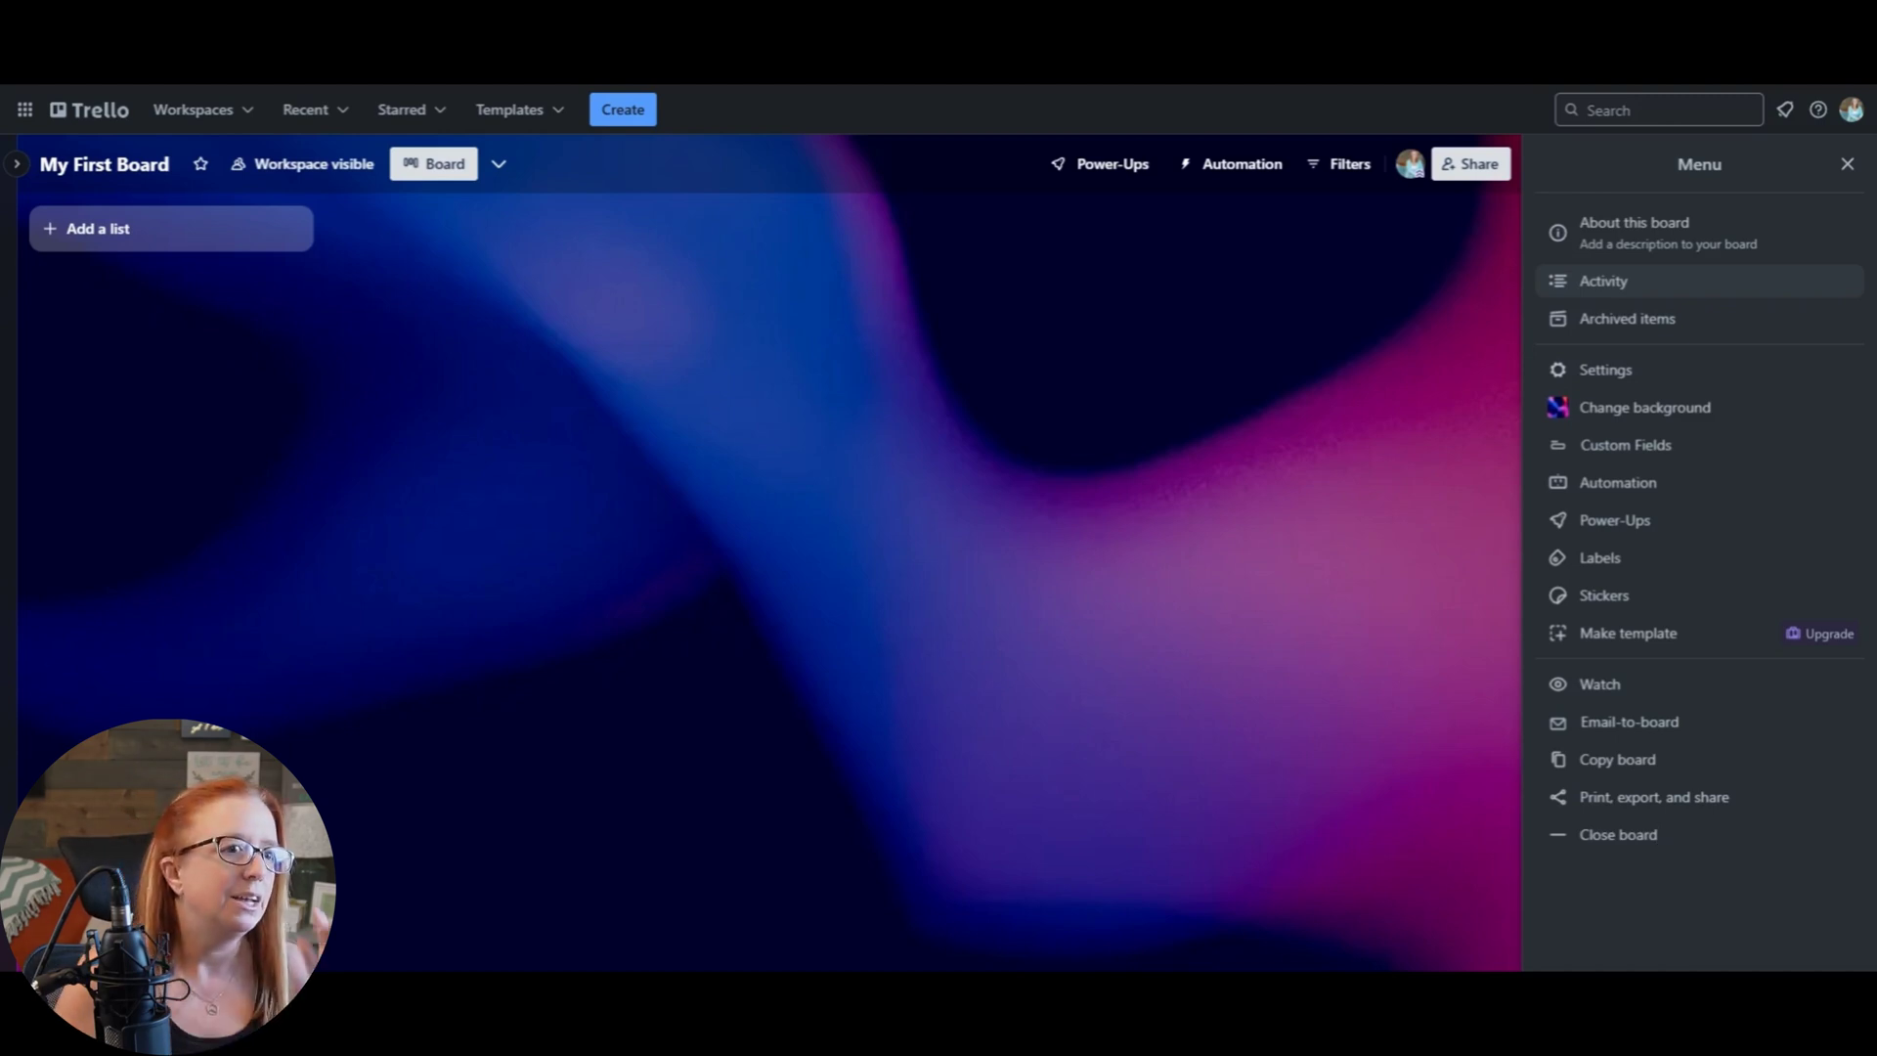
- Check Archived items with archived lists shown, then go back to the Menu
{"action": "left_click", "coordinate": [1623, 328]}
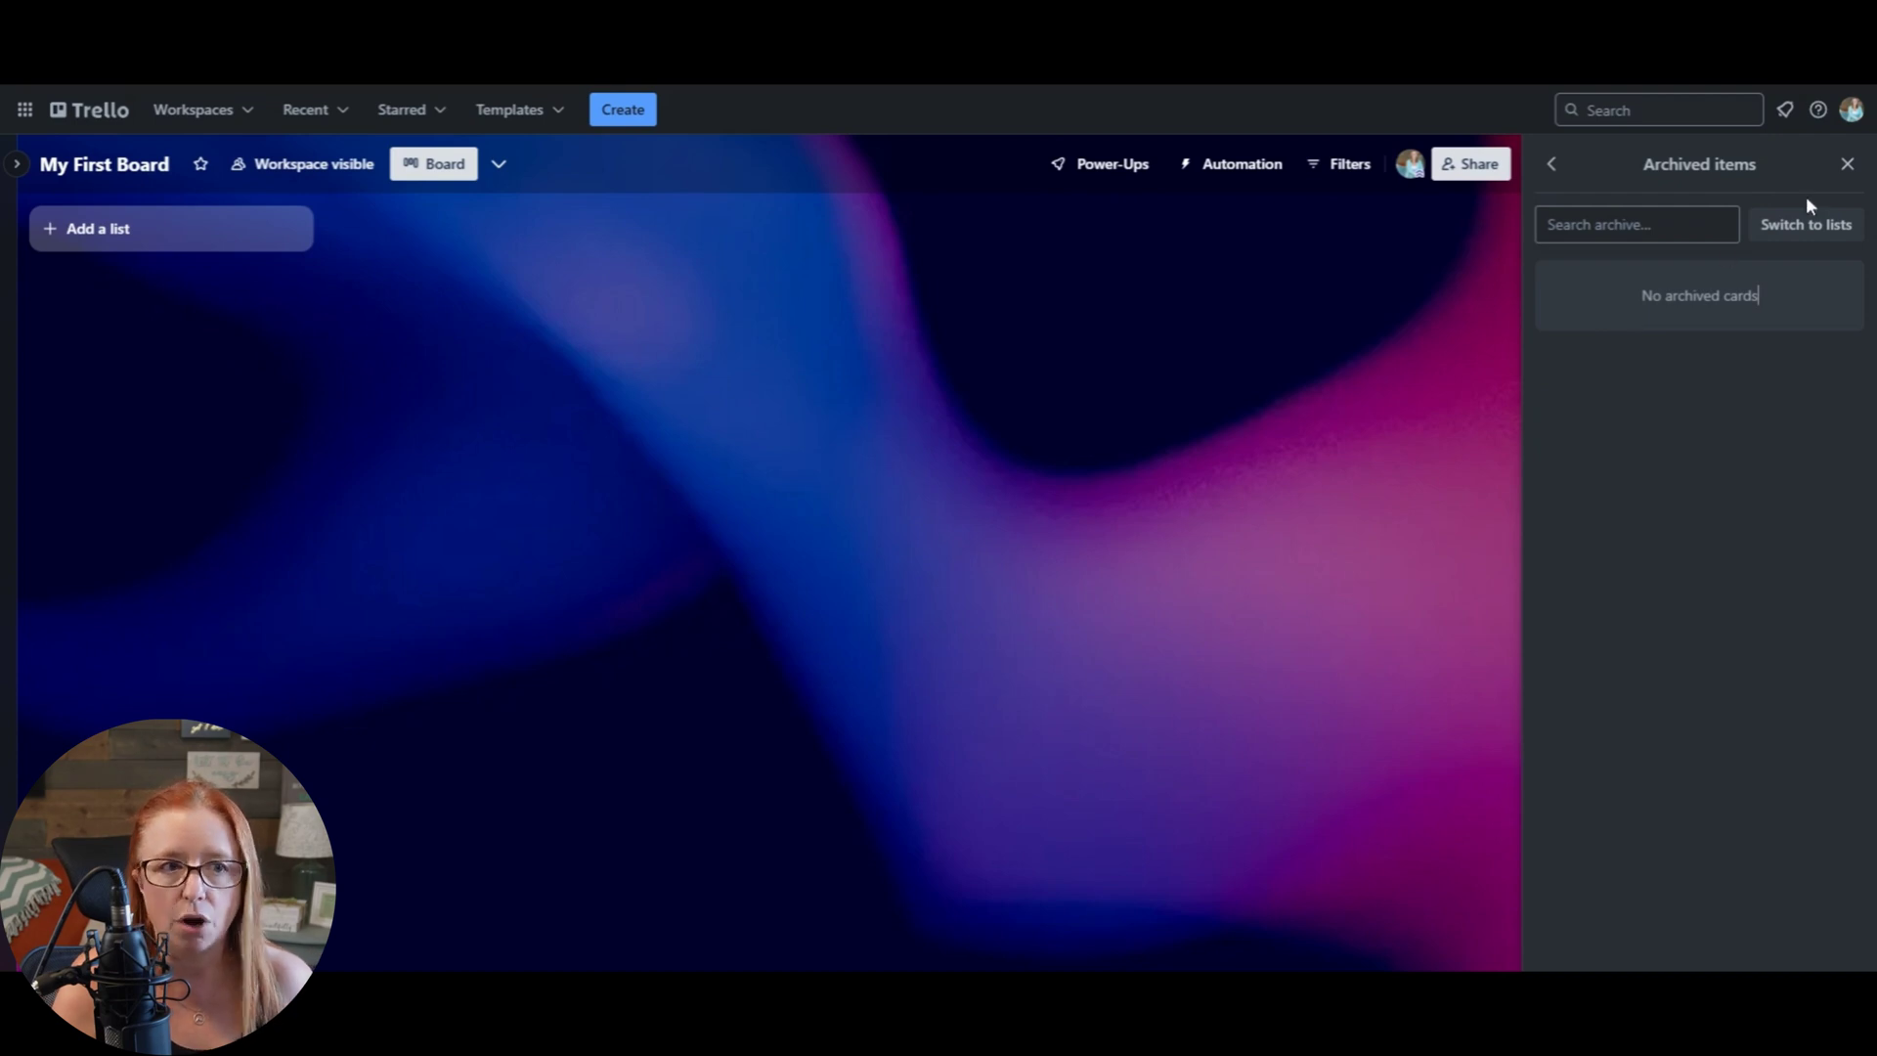
{"action": "left_click", "coordinate": [1819, 239]}
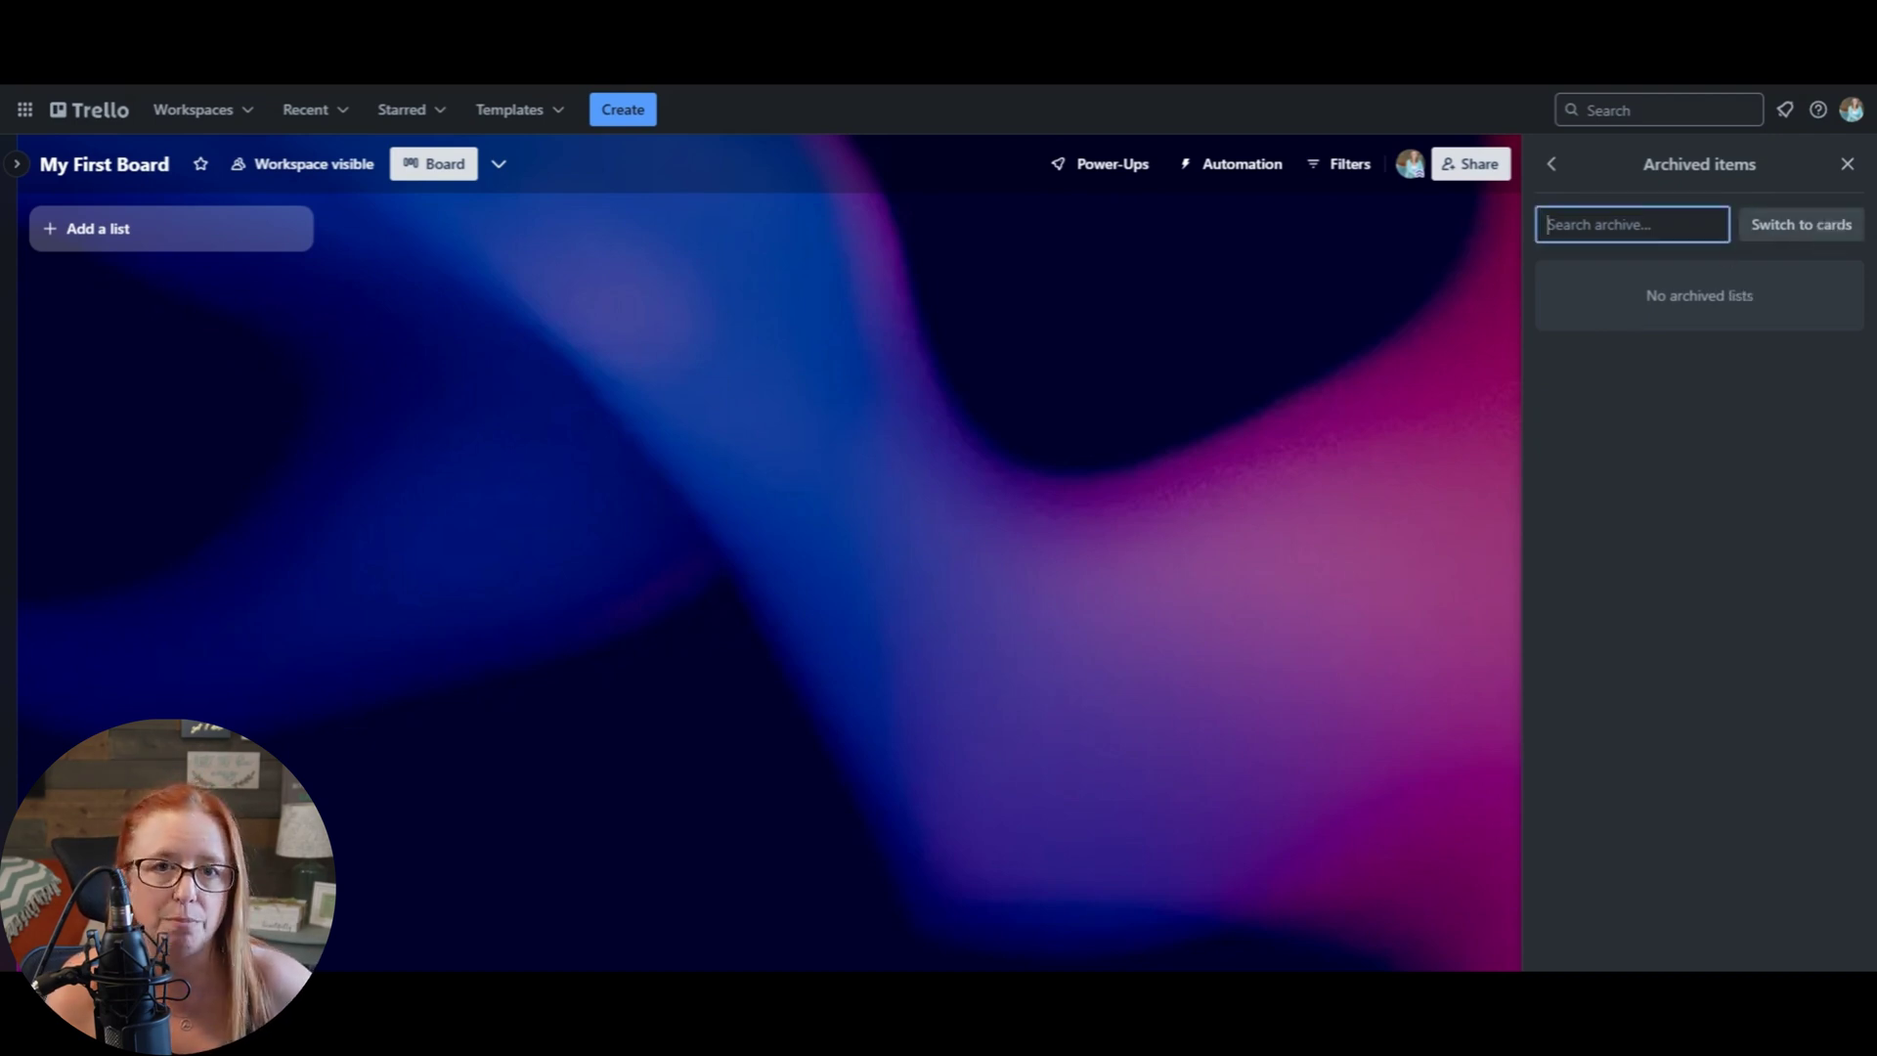
{"action": "left_click", "coordinate": [1551, 164]}
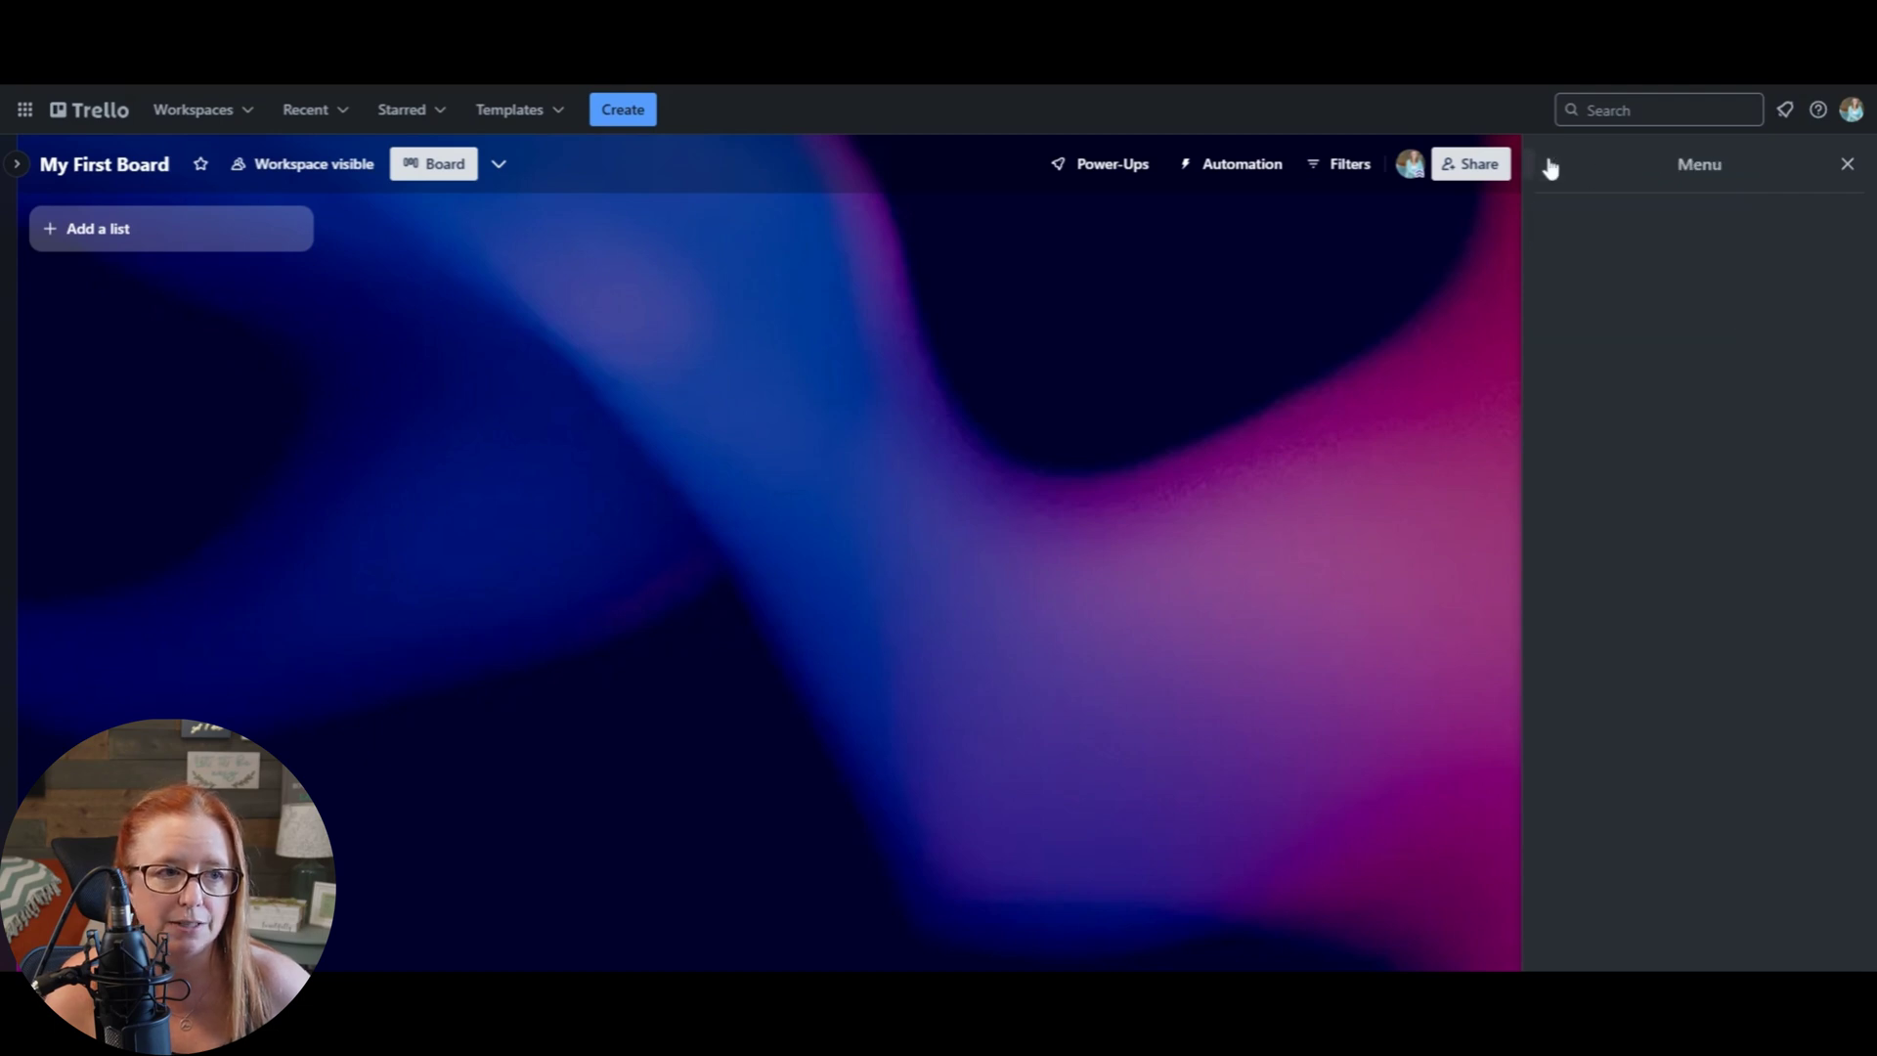
- Review the board Settings' Commenting permissions without changing them, then return to the Menu
{"action": "left_click", "coordinate": [1609, 370]}
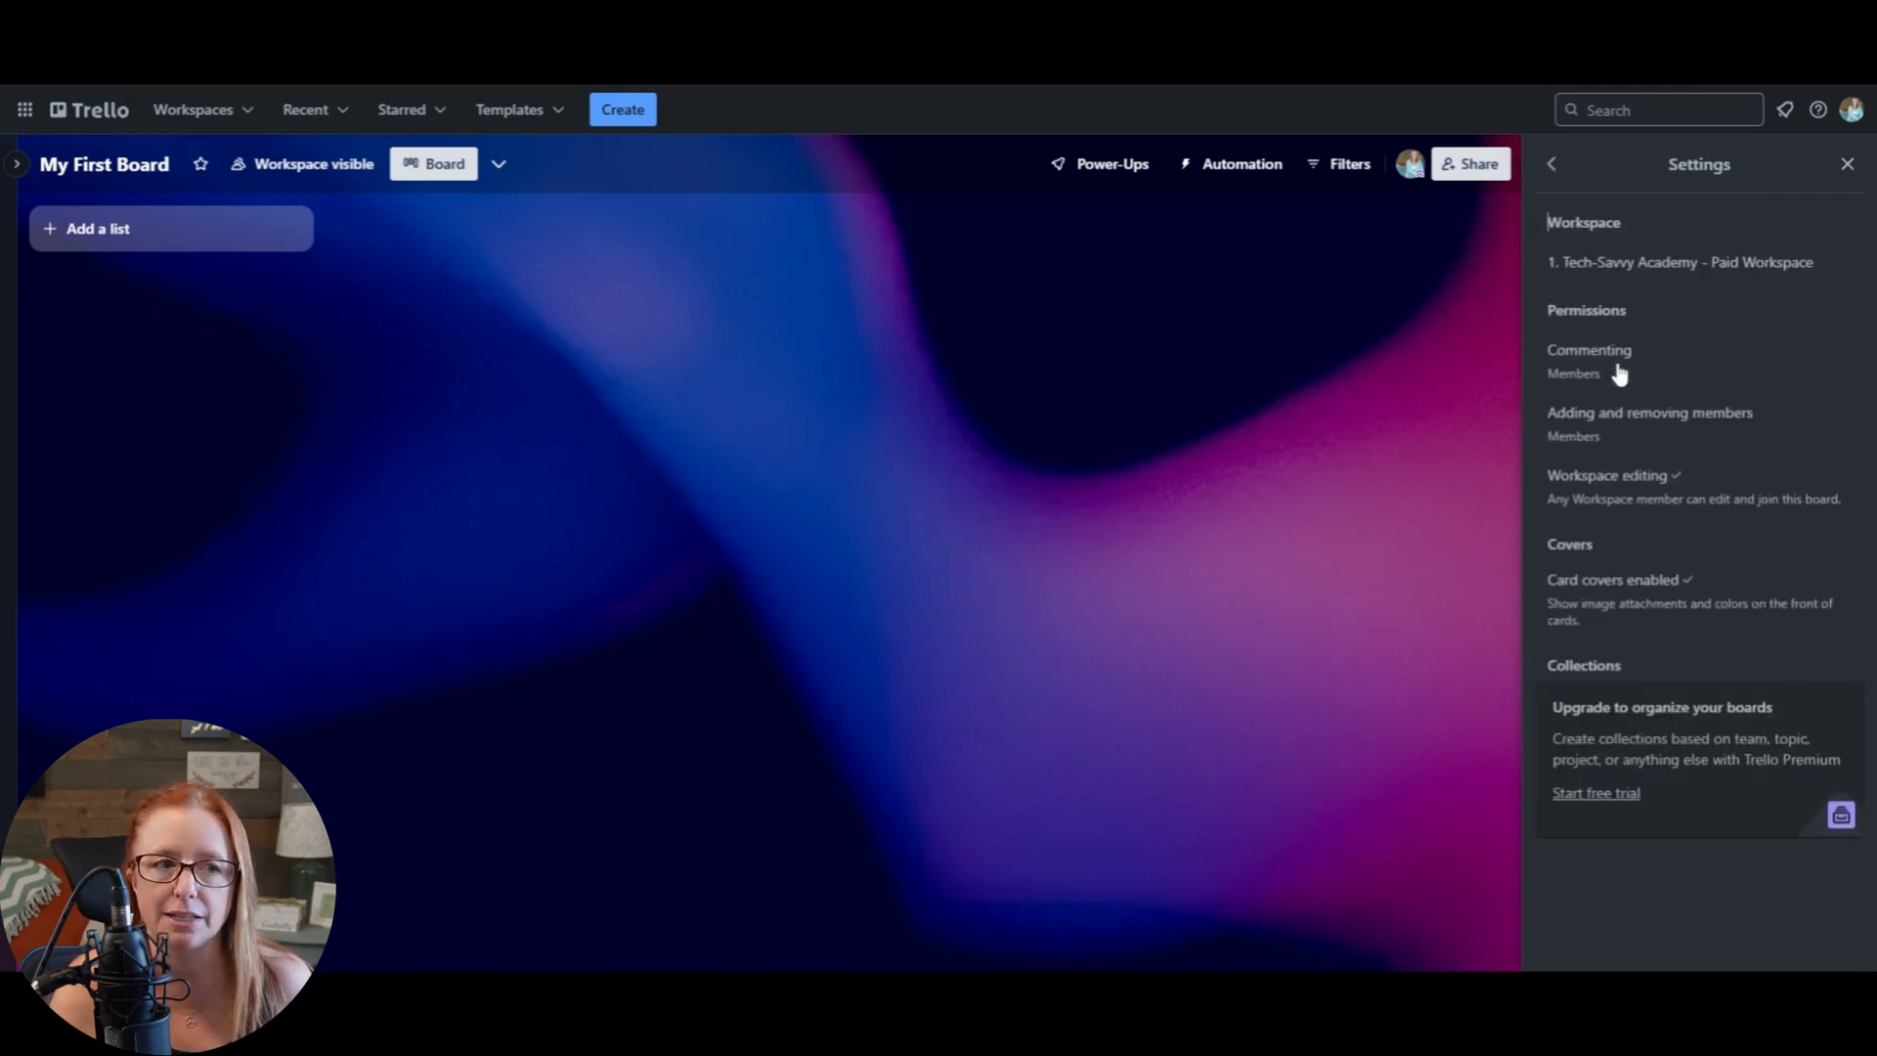
{"action": "left_click", "coordinate": [1574, 379]}
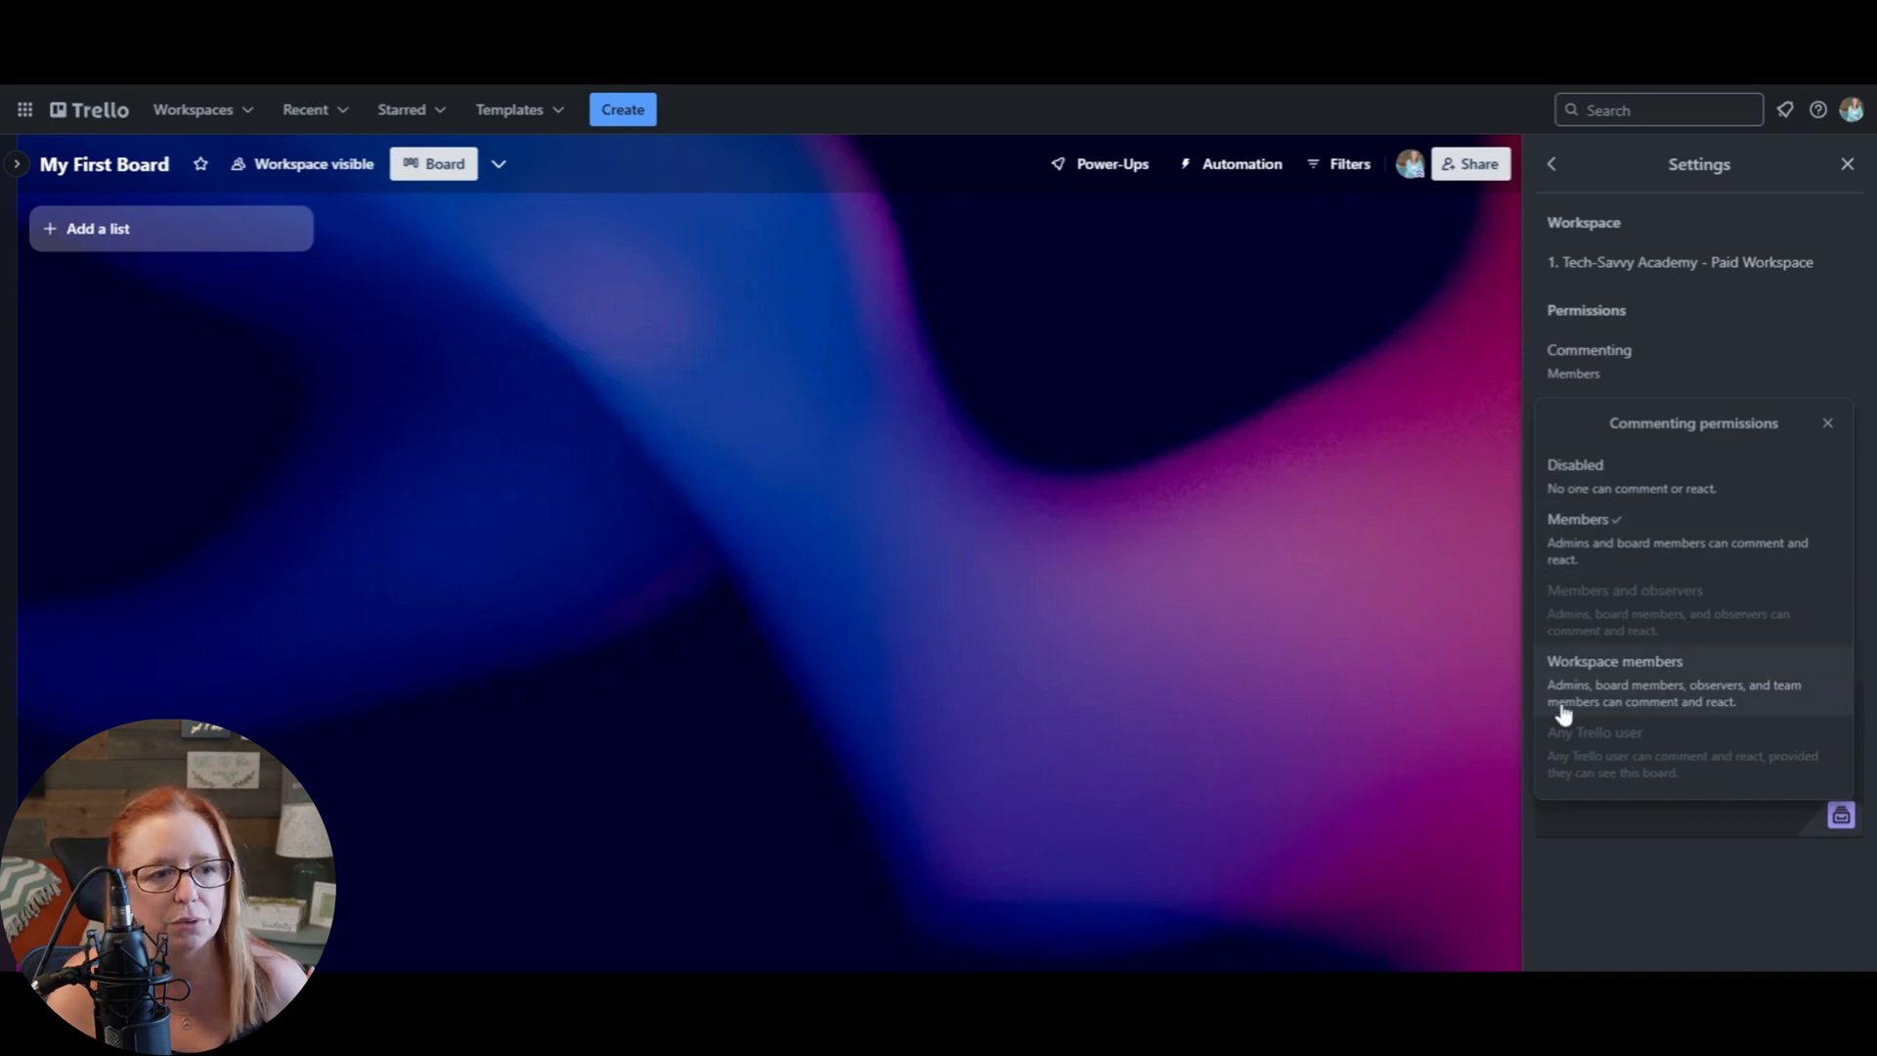
{"action": "left_click", "coordinate": [1827, 424]}
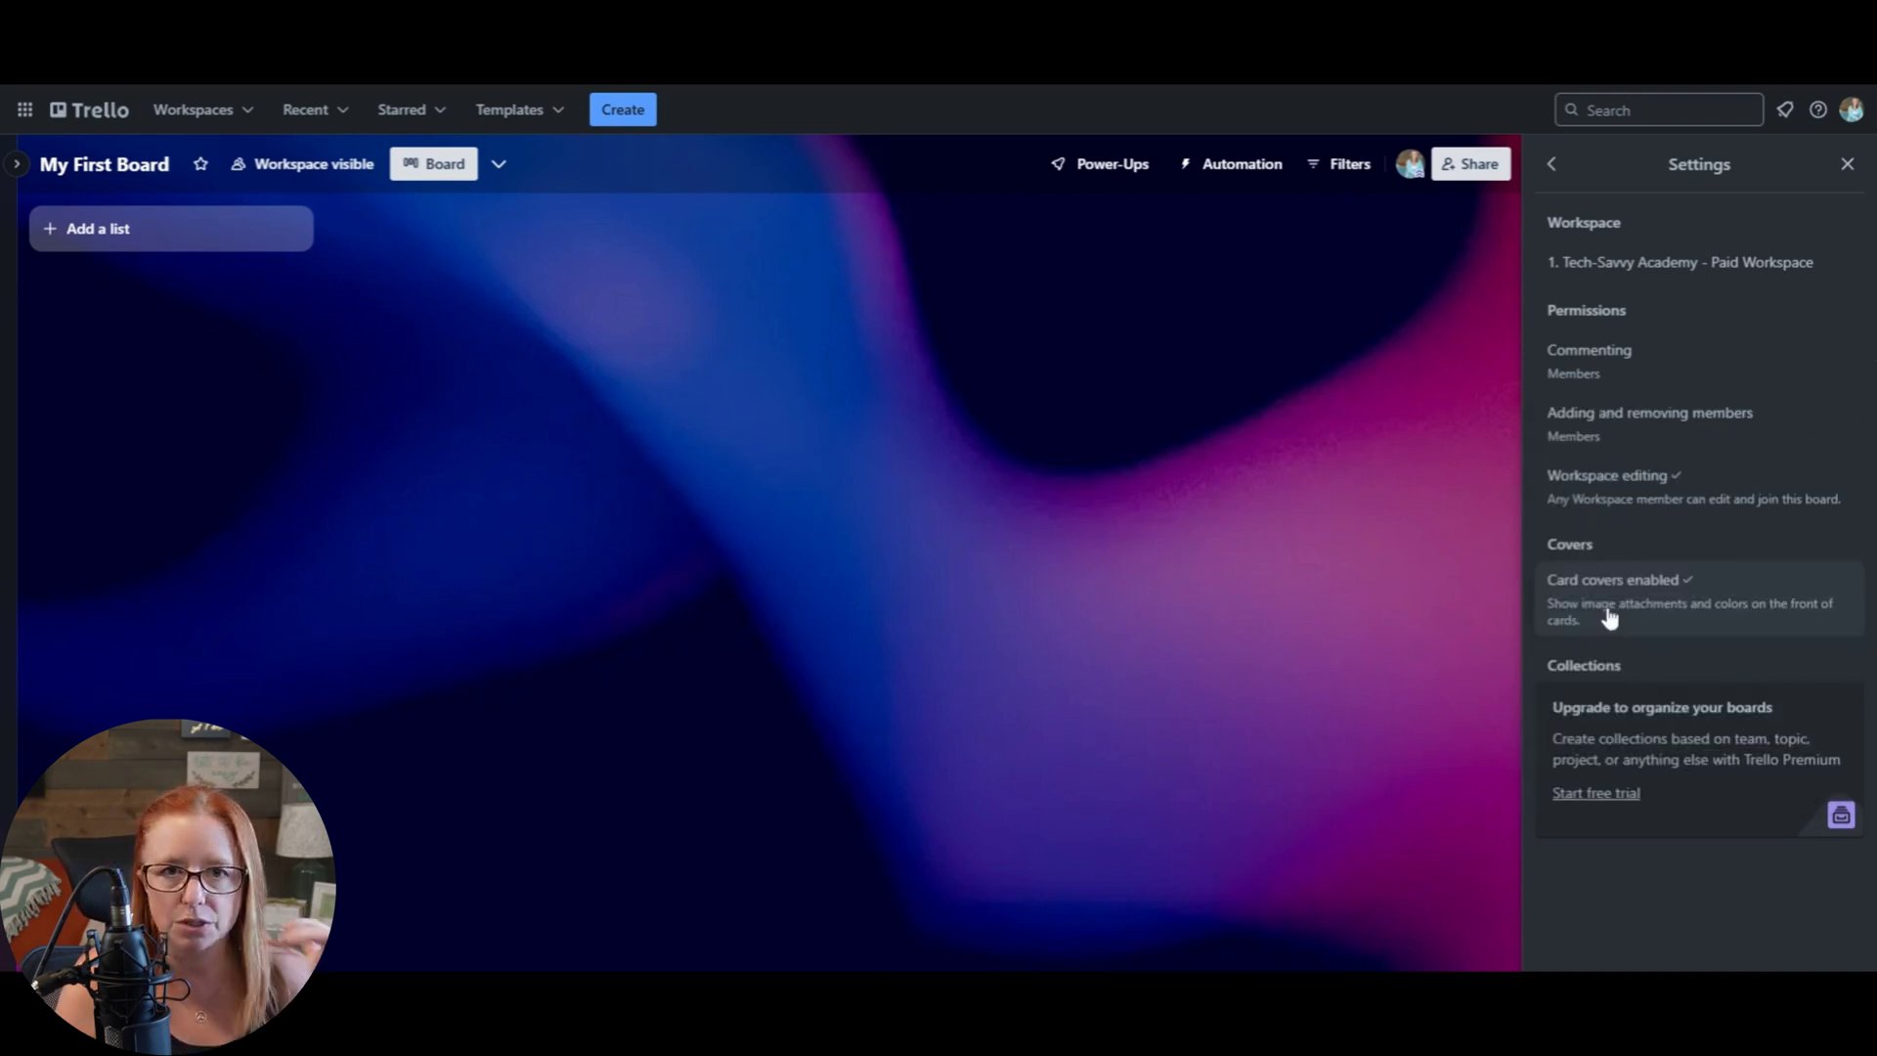
{"action": "left_click", "coordinate": [1551, 164]}
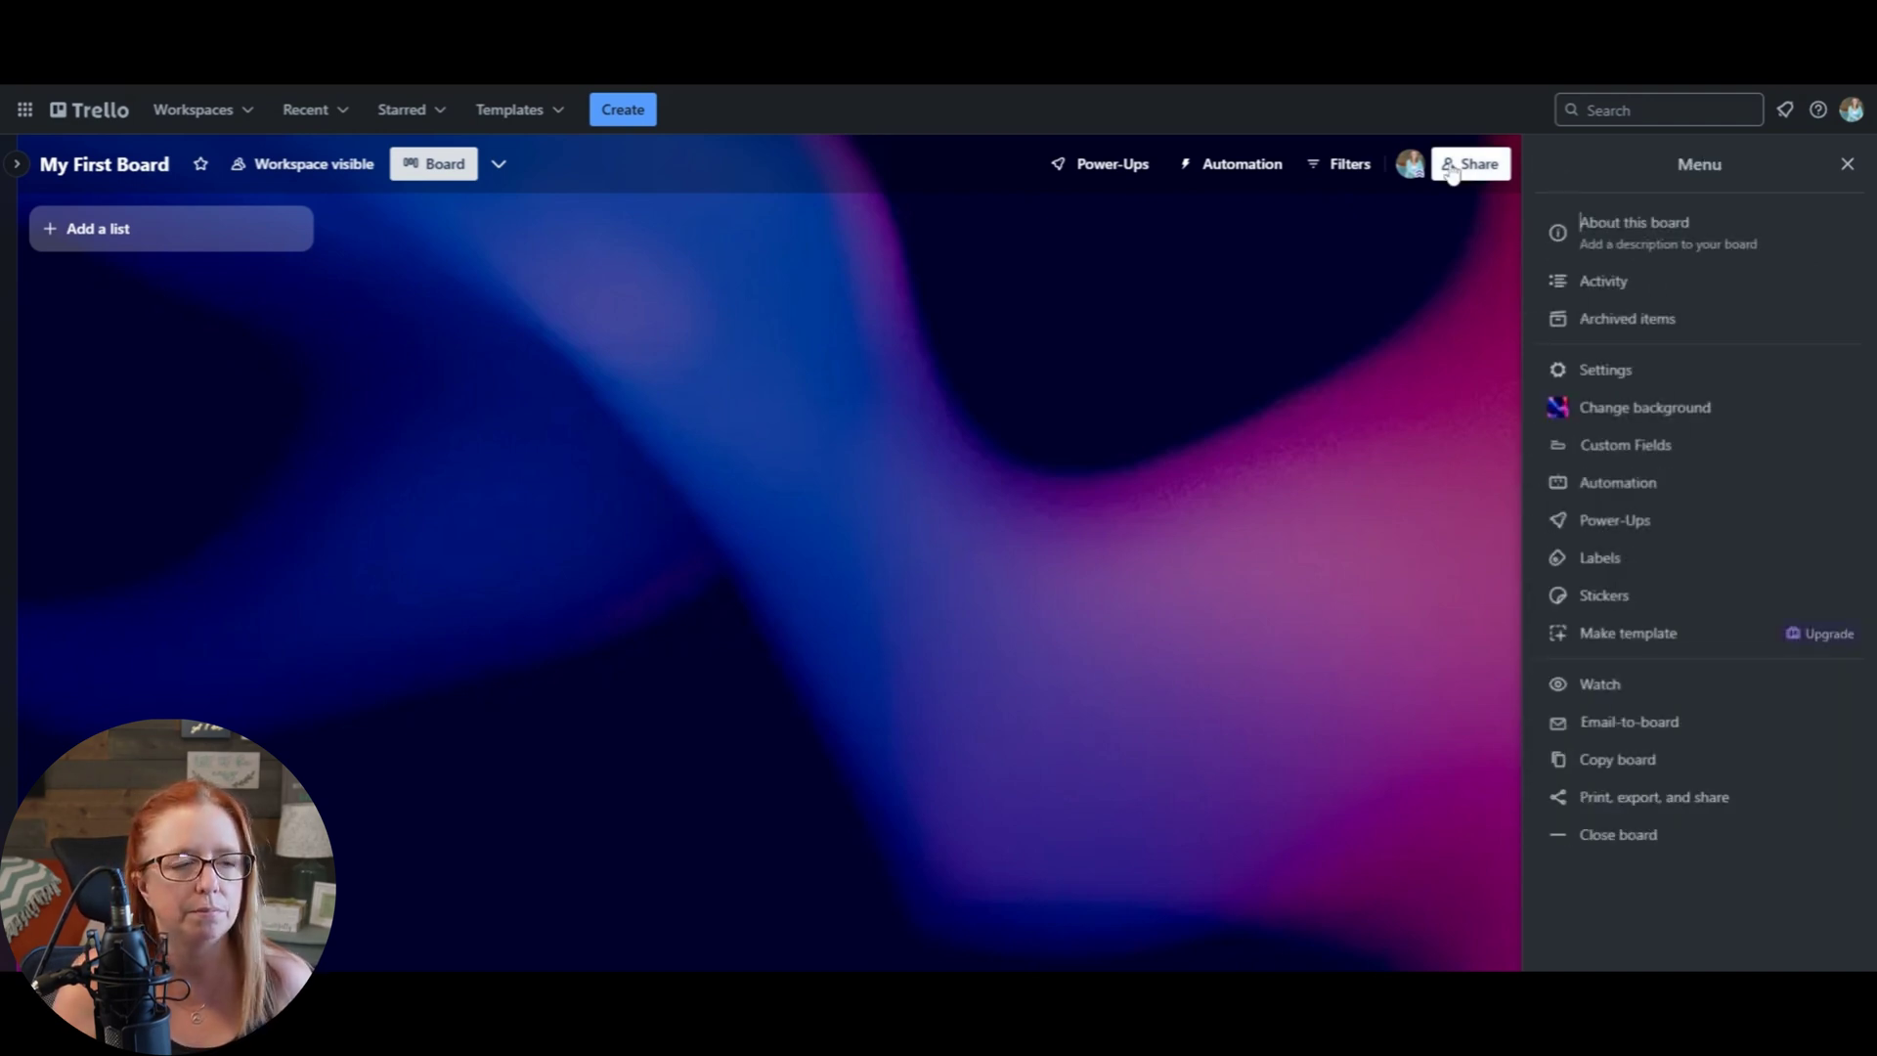
- Set the board background to the Unsplash photo of ocean waves on a sandy beach
{"action": "left_click", "coordinate": [1603, 411]}
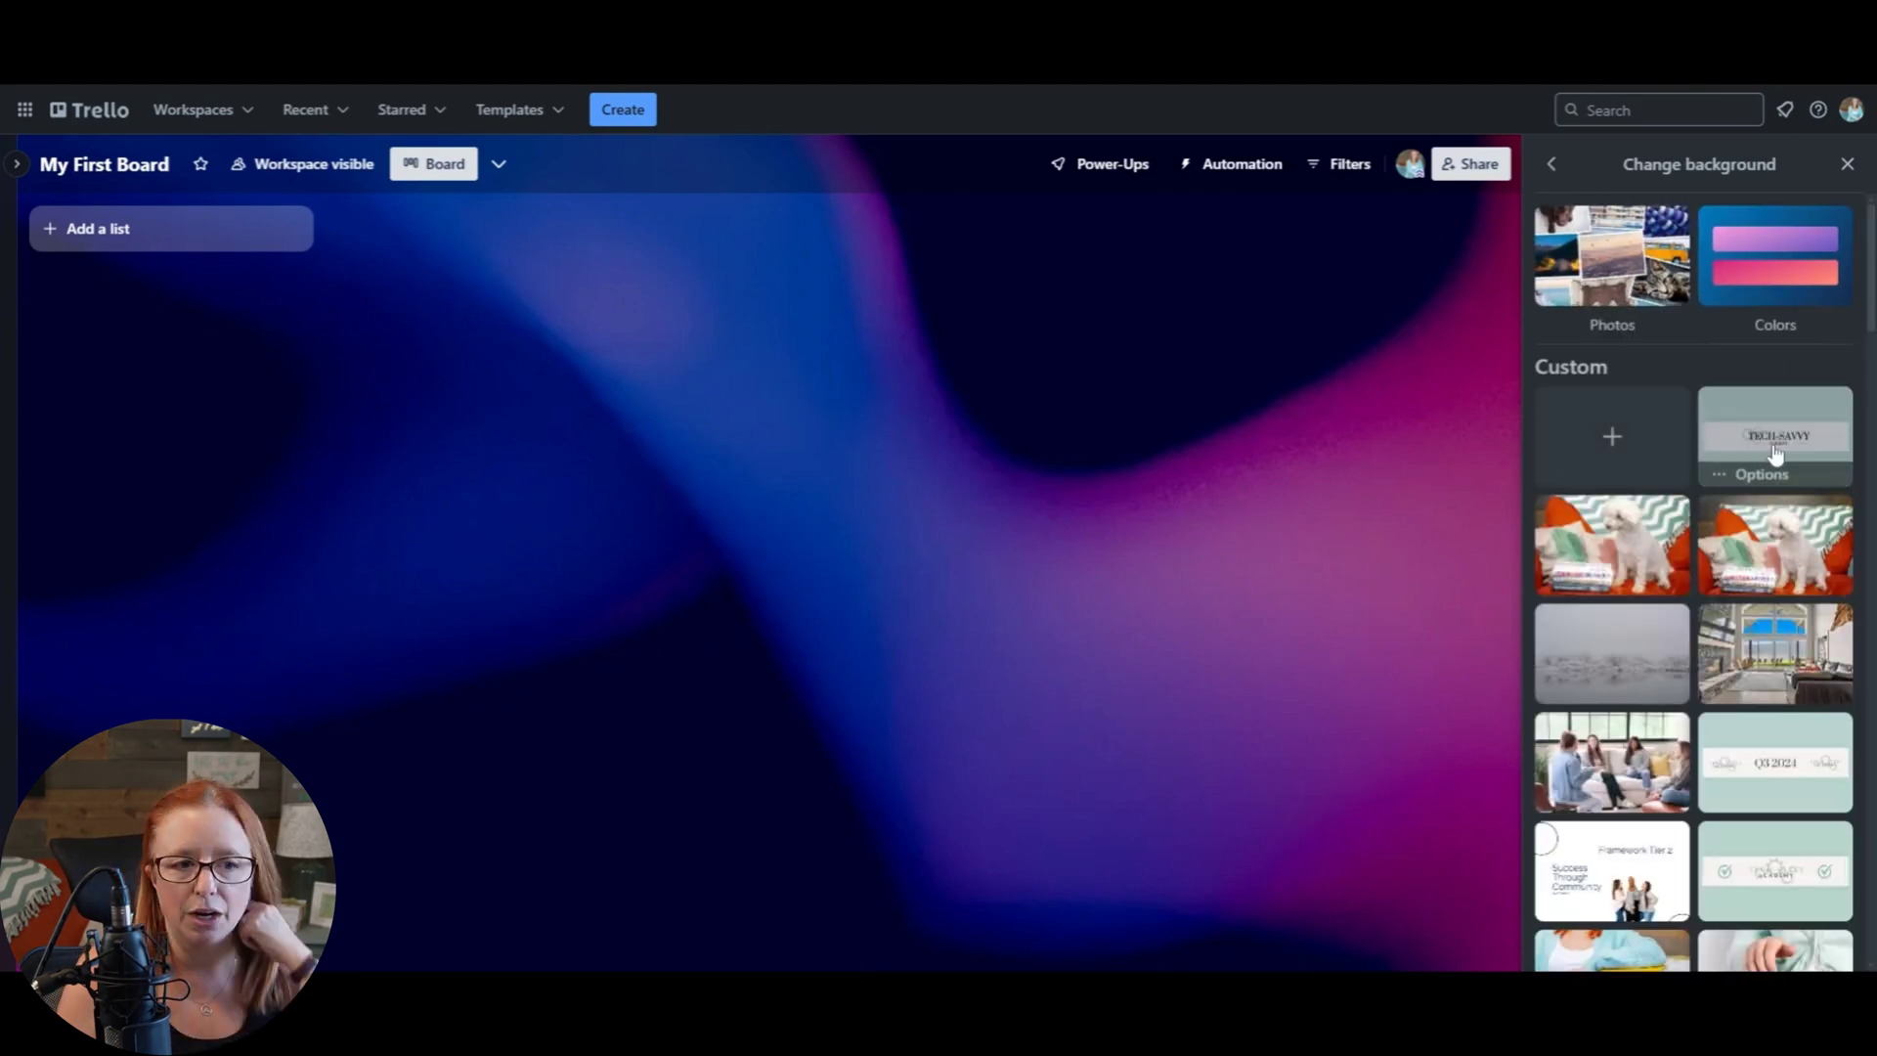
{"action": "mouse_move", "coordinate": [1772, 604]}
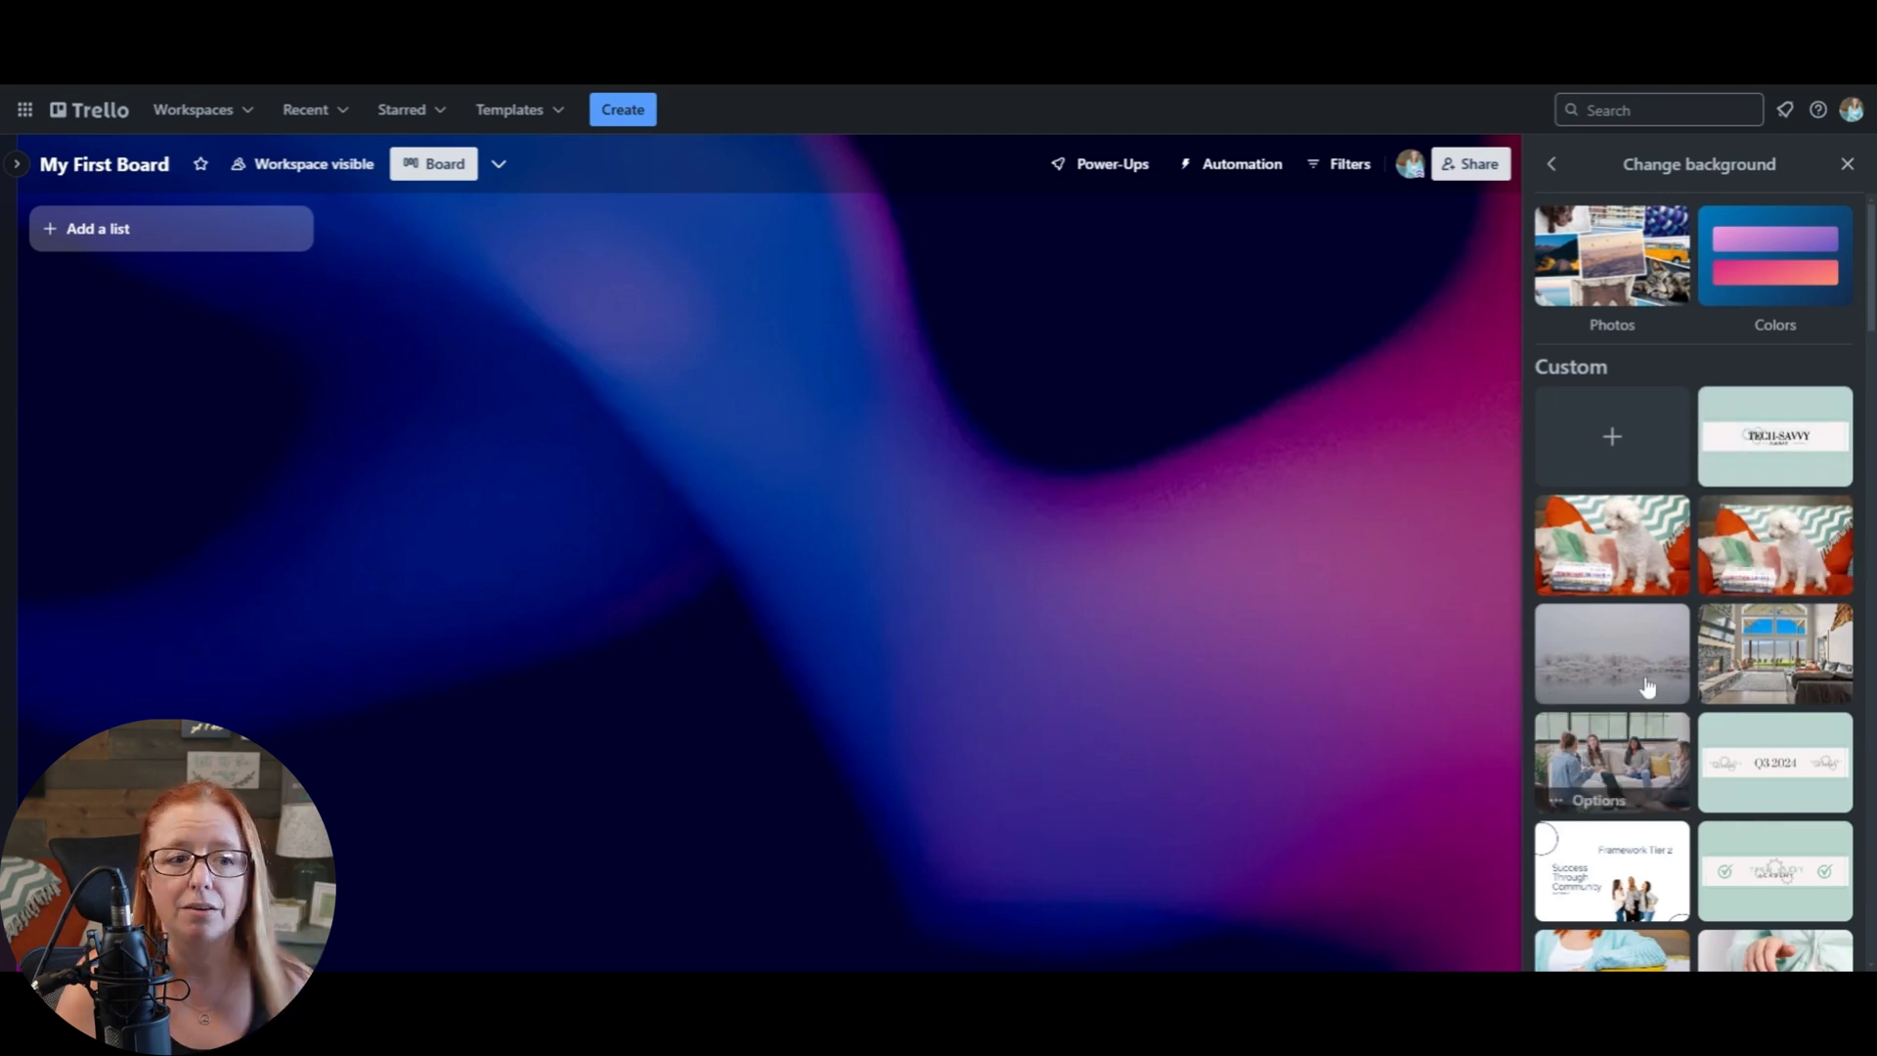
{"action": "left_click", "coordinate": [1766, 266]}
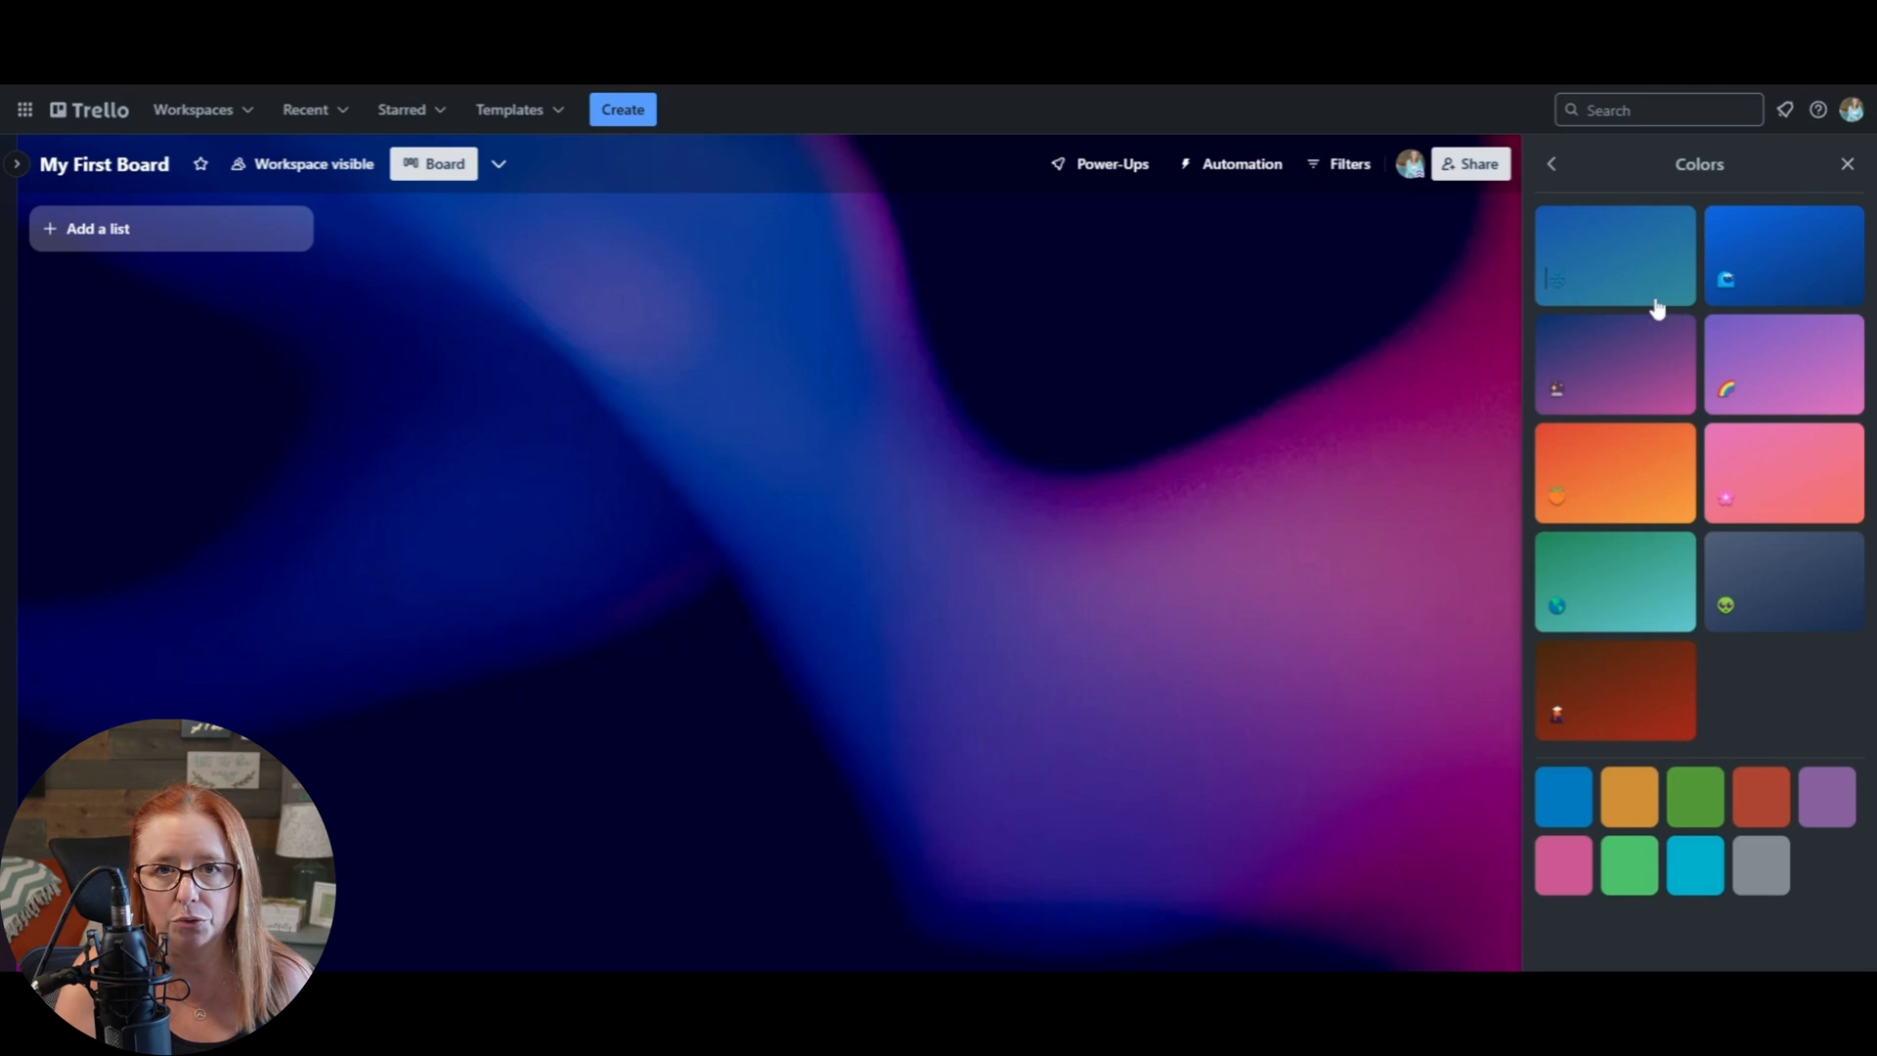
{"action": "left_click", "coordinate": [1554, 164]}
{"action": "left_click", "coordinate": [1609, 266]}
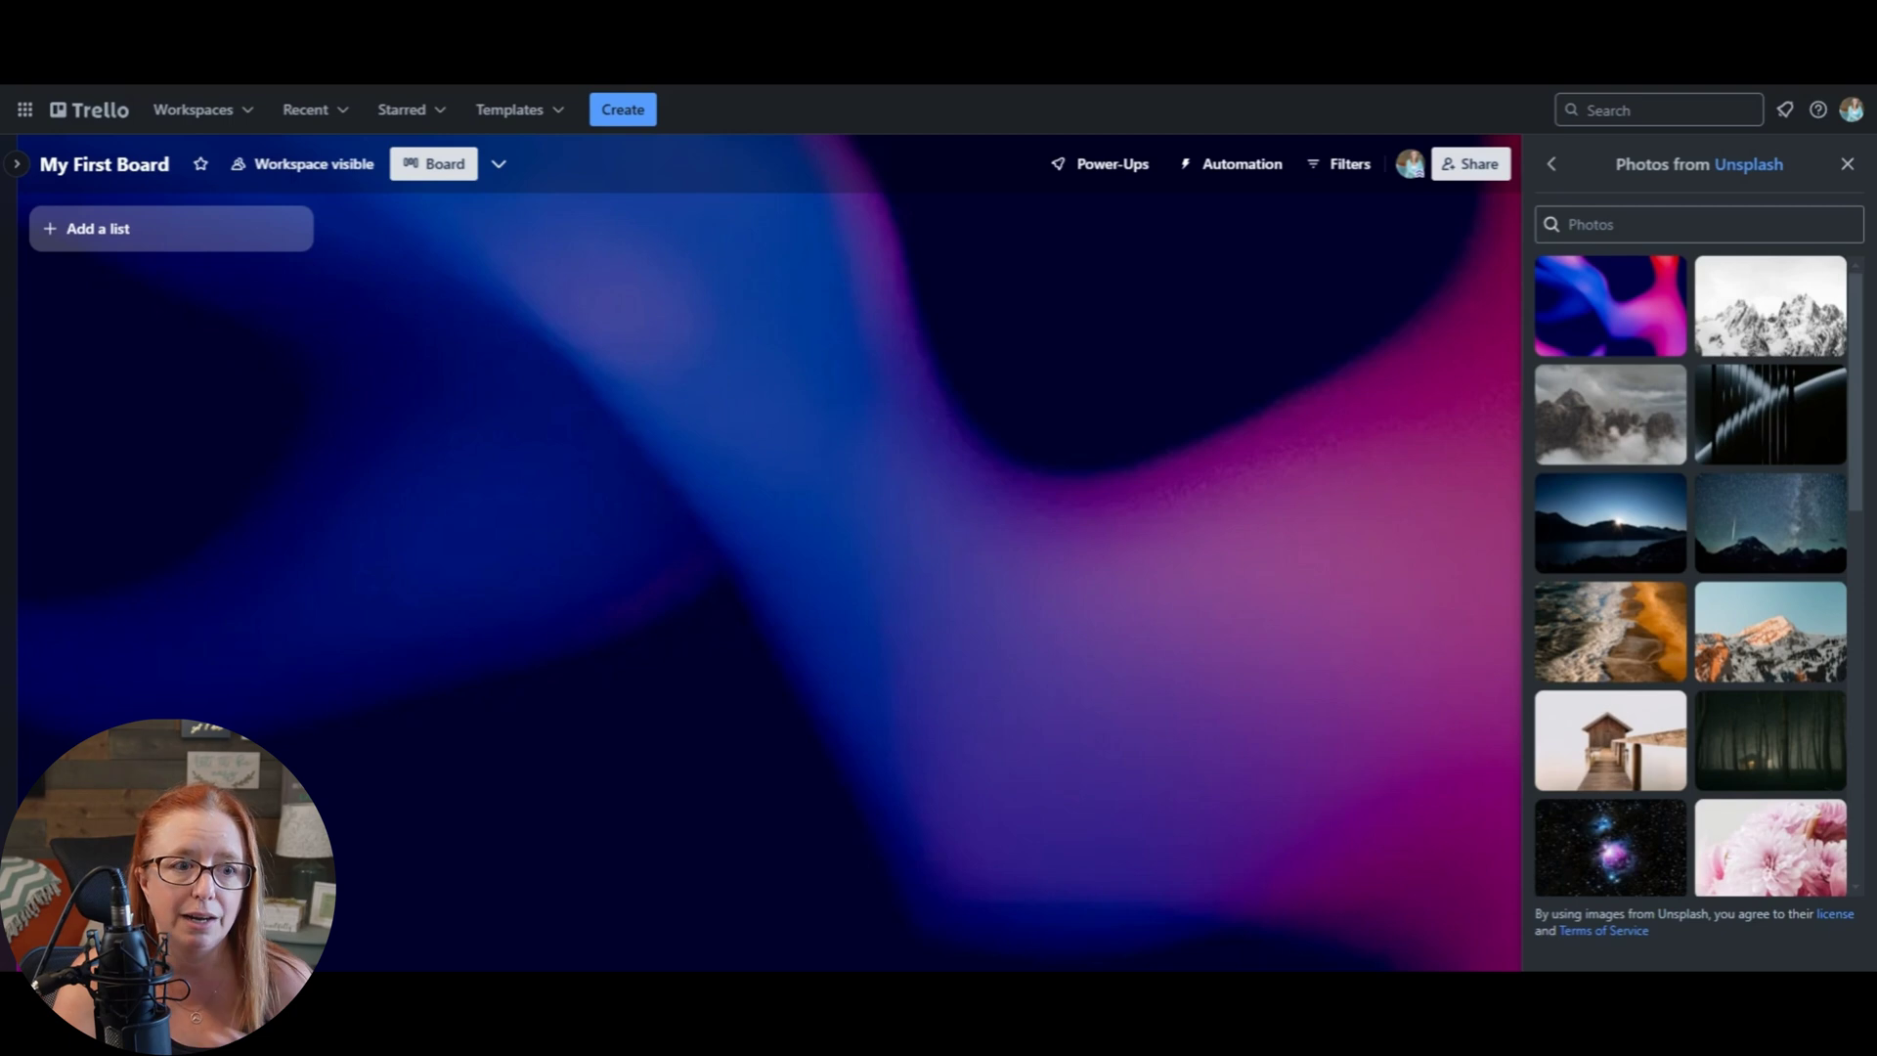
{"action": "left_click", "coordinate": [1635, 637]}
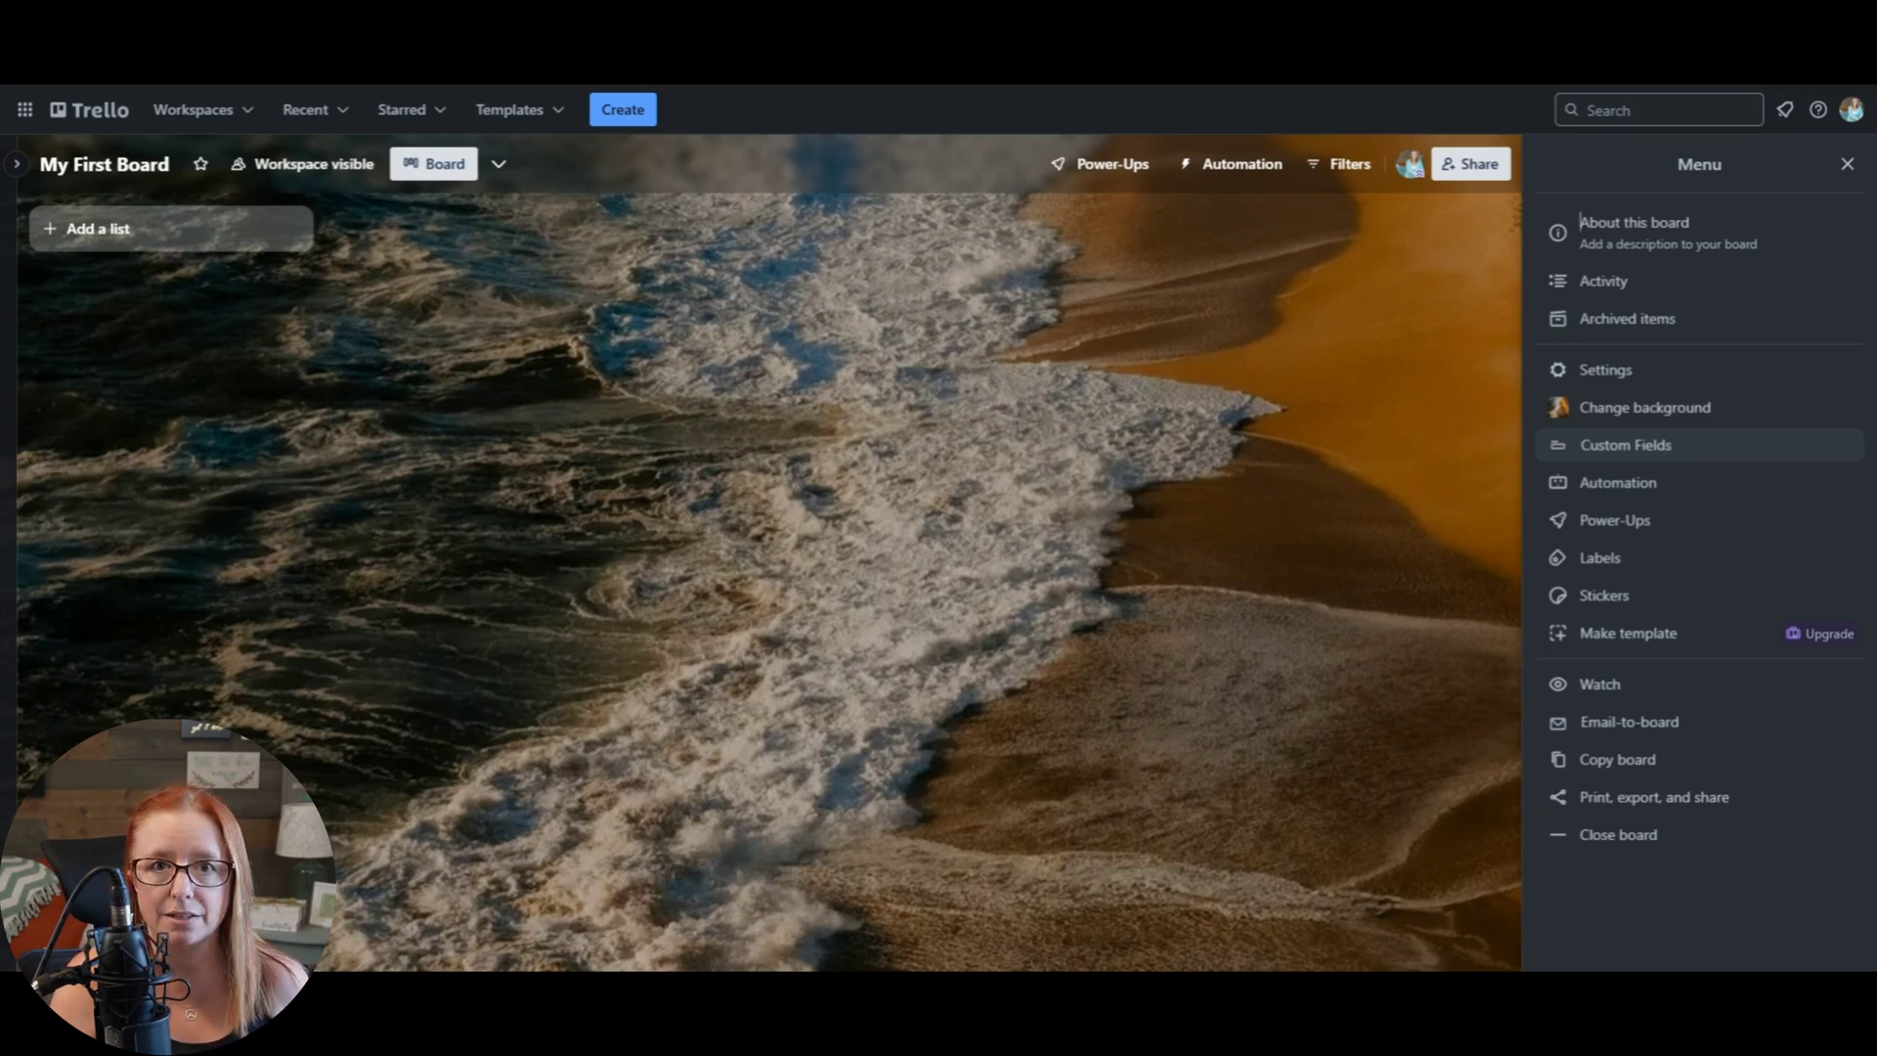
{"action": "left_click", "coordinate": [1657, 448]}
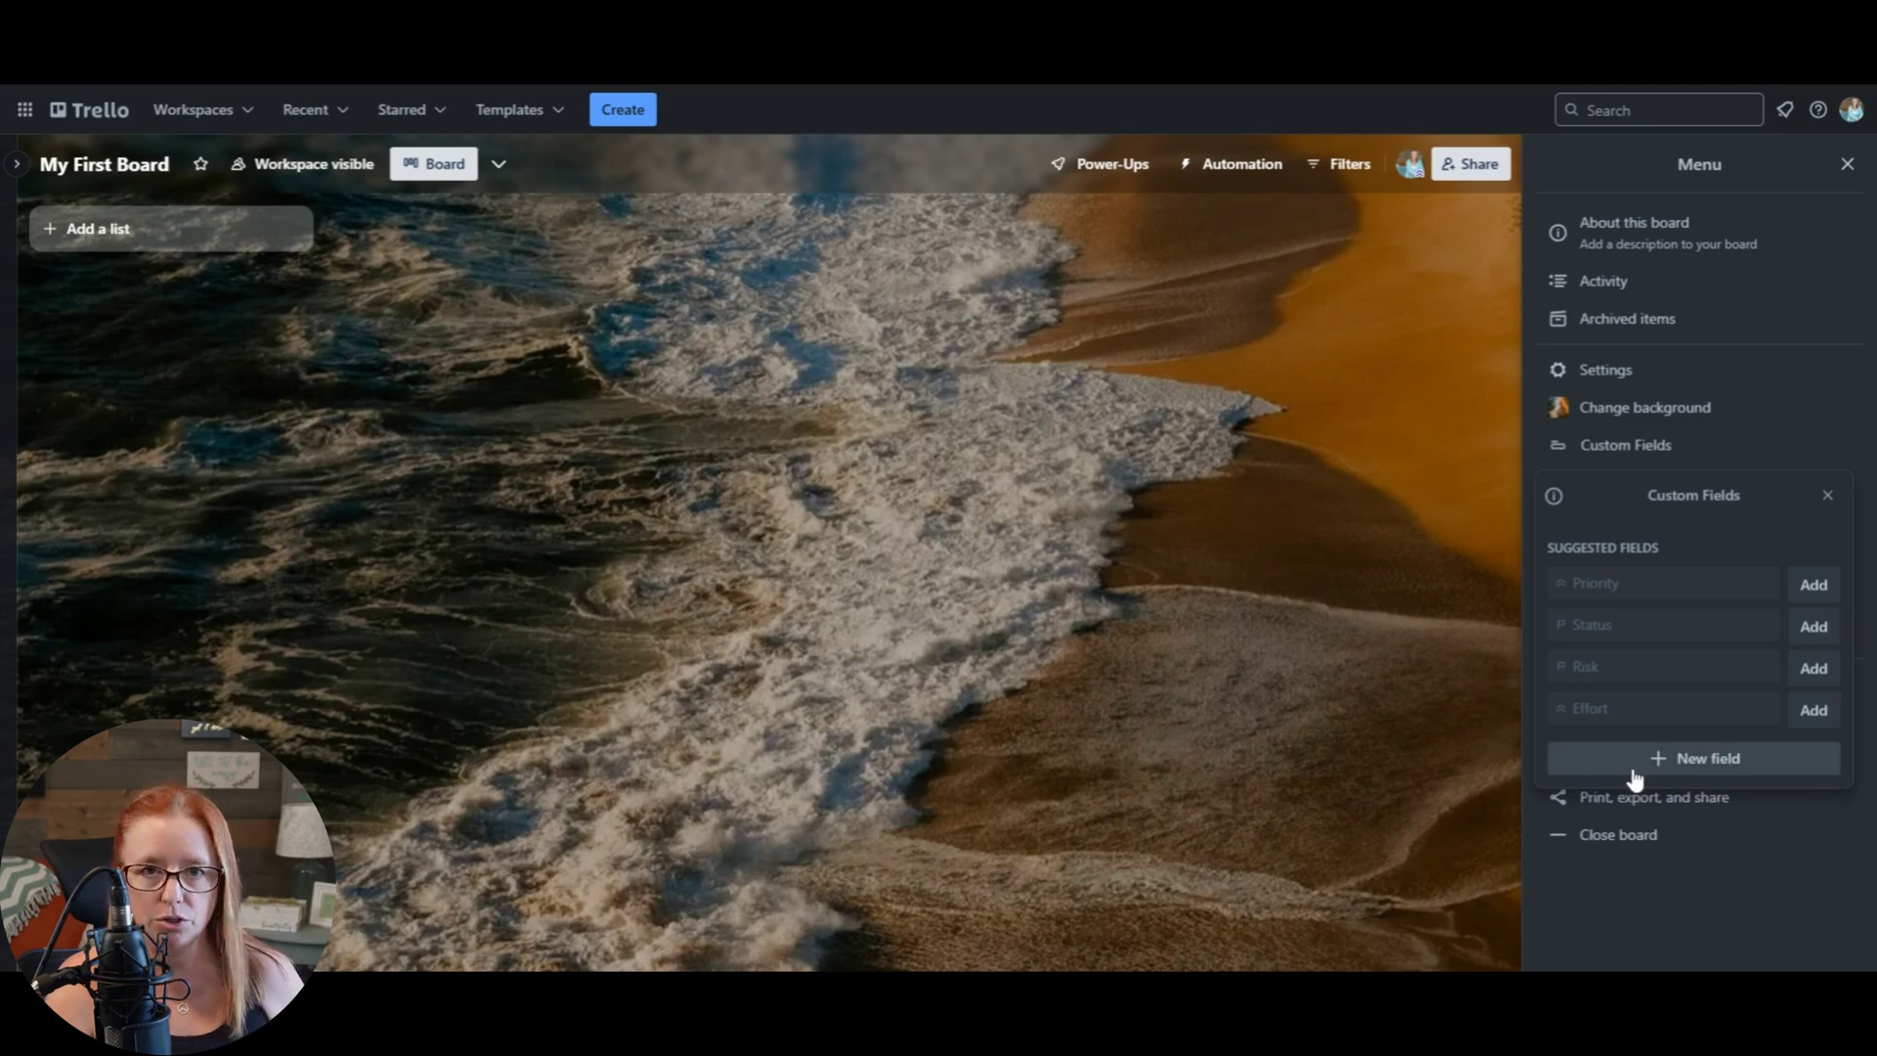
- Dismiss the Custom Fields suggestions and show the board's six default colour labels
{"action": "left_click", "coordinate": [1829, 497]}
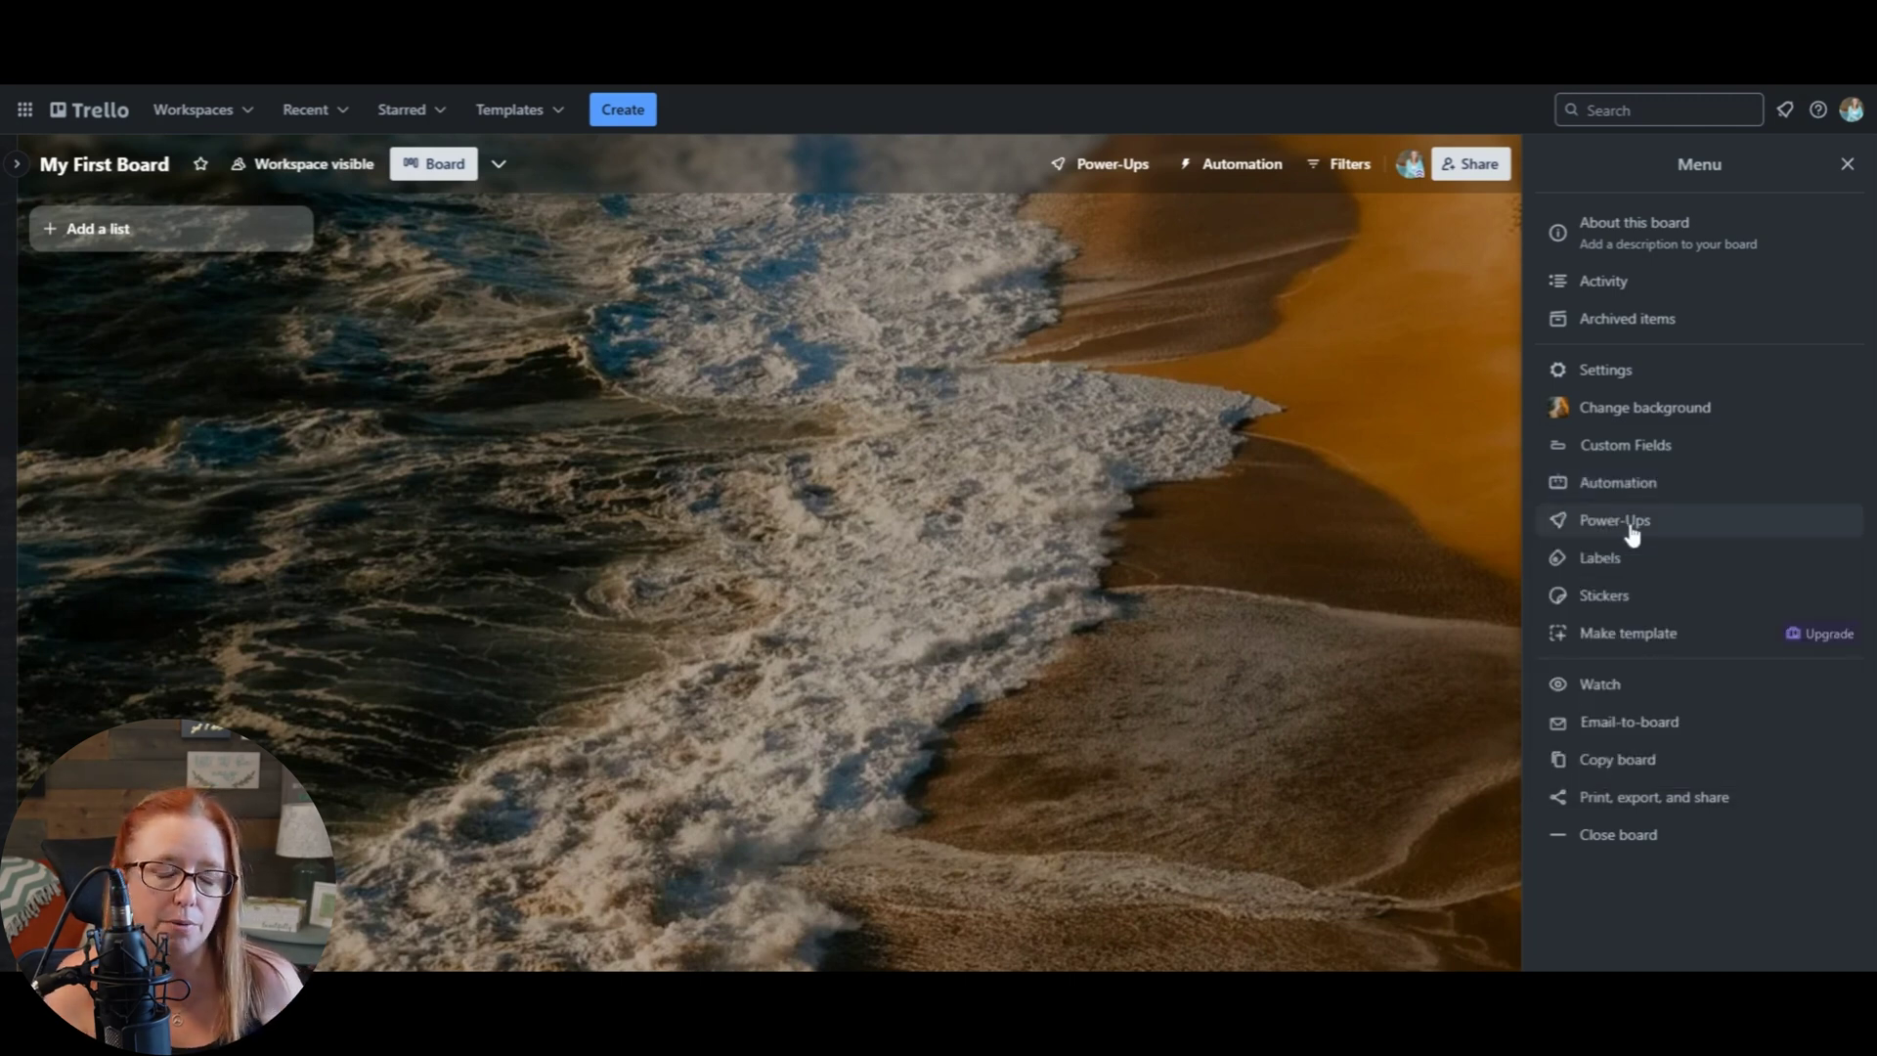
{"action": "left_click", "coordinate": [1654, 562]}
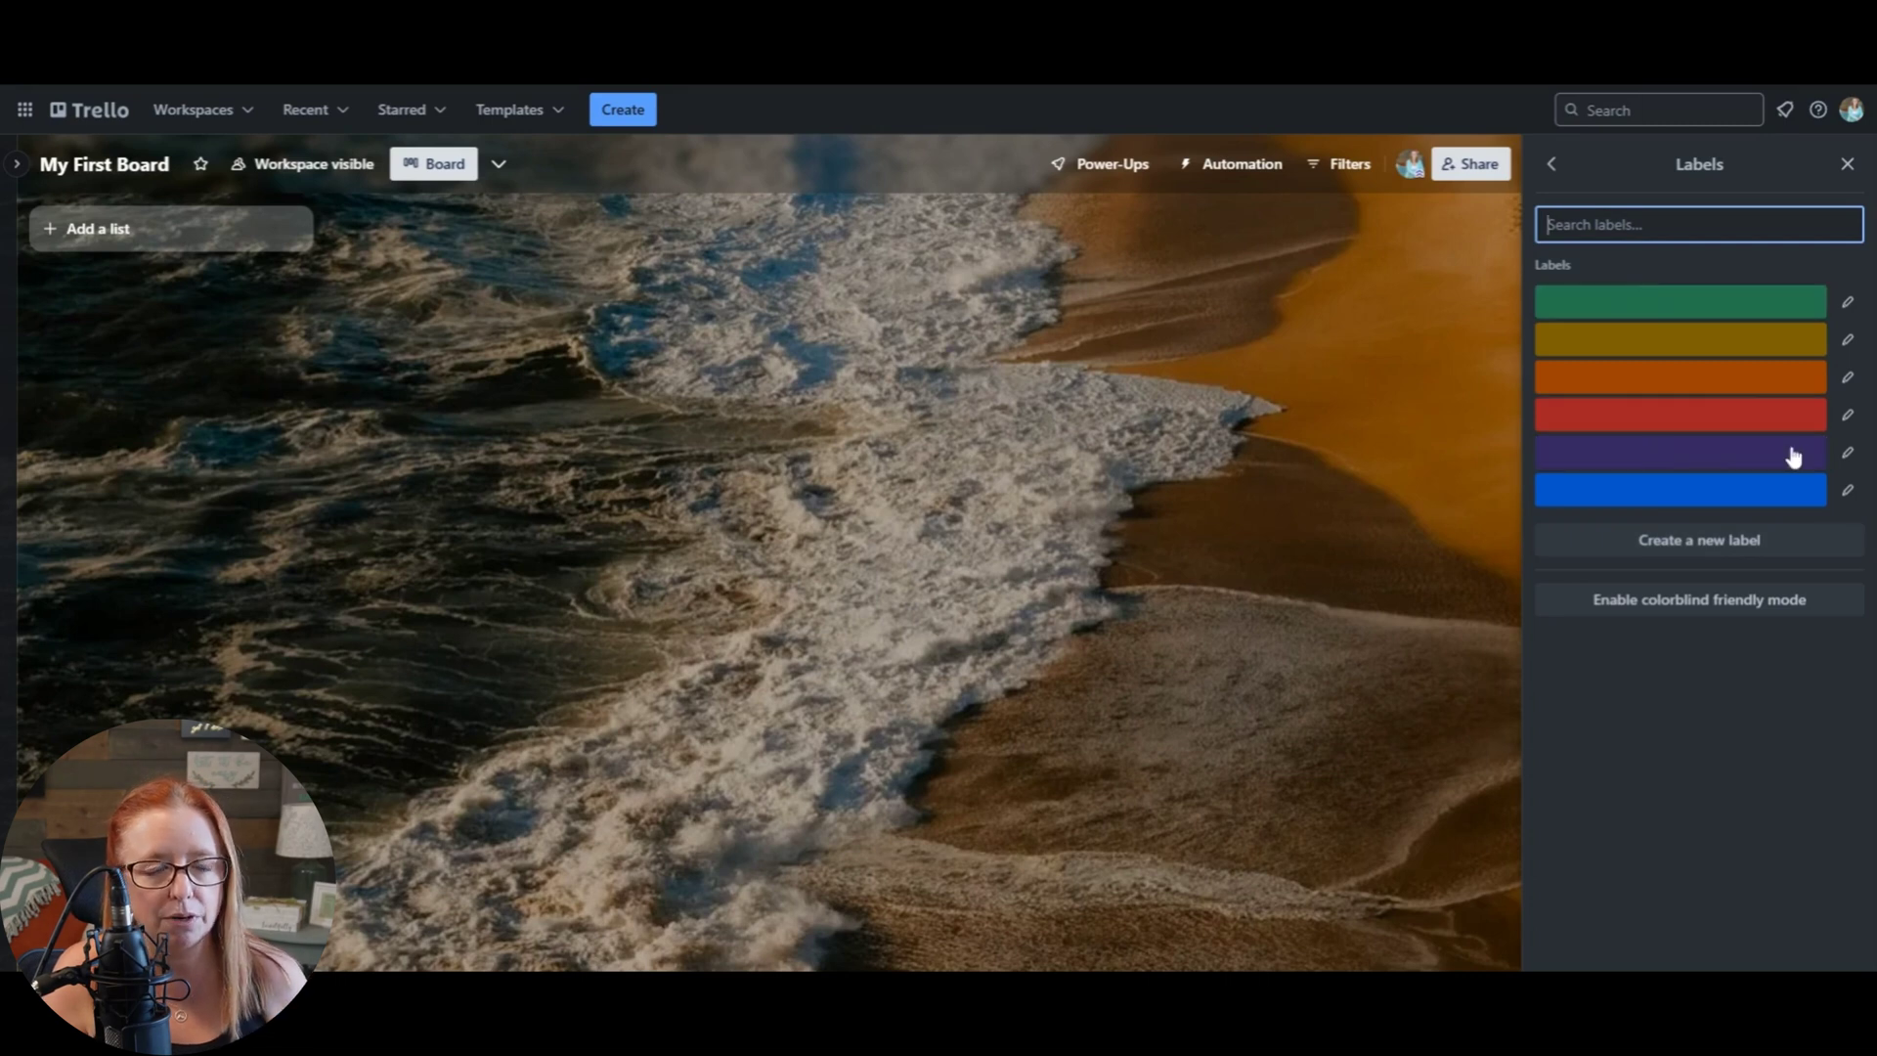
- Look at the purple label's editor, close it unchanged, and return to the Menu
{"action": "left_click", "coordinate": [1848, 454]}
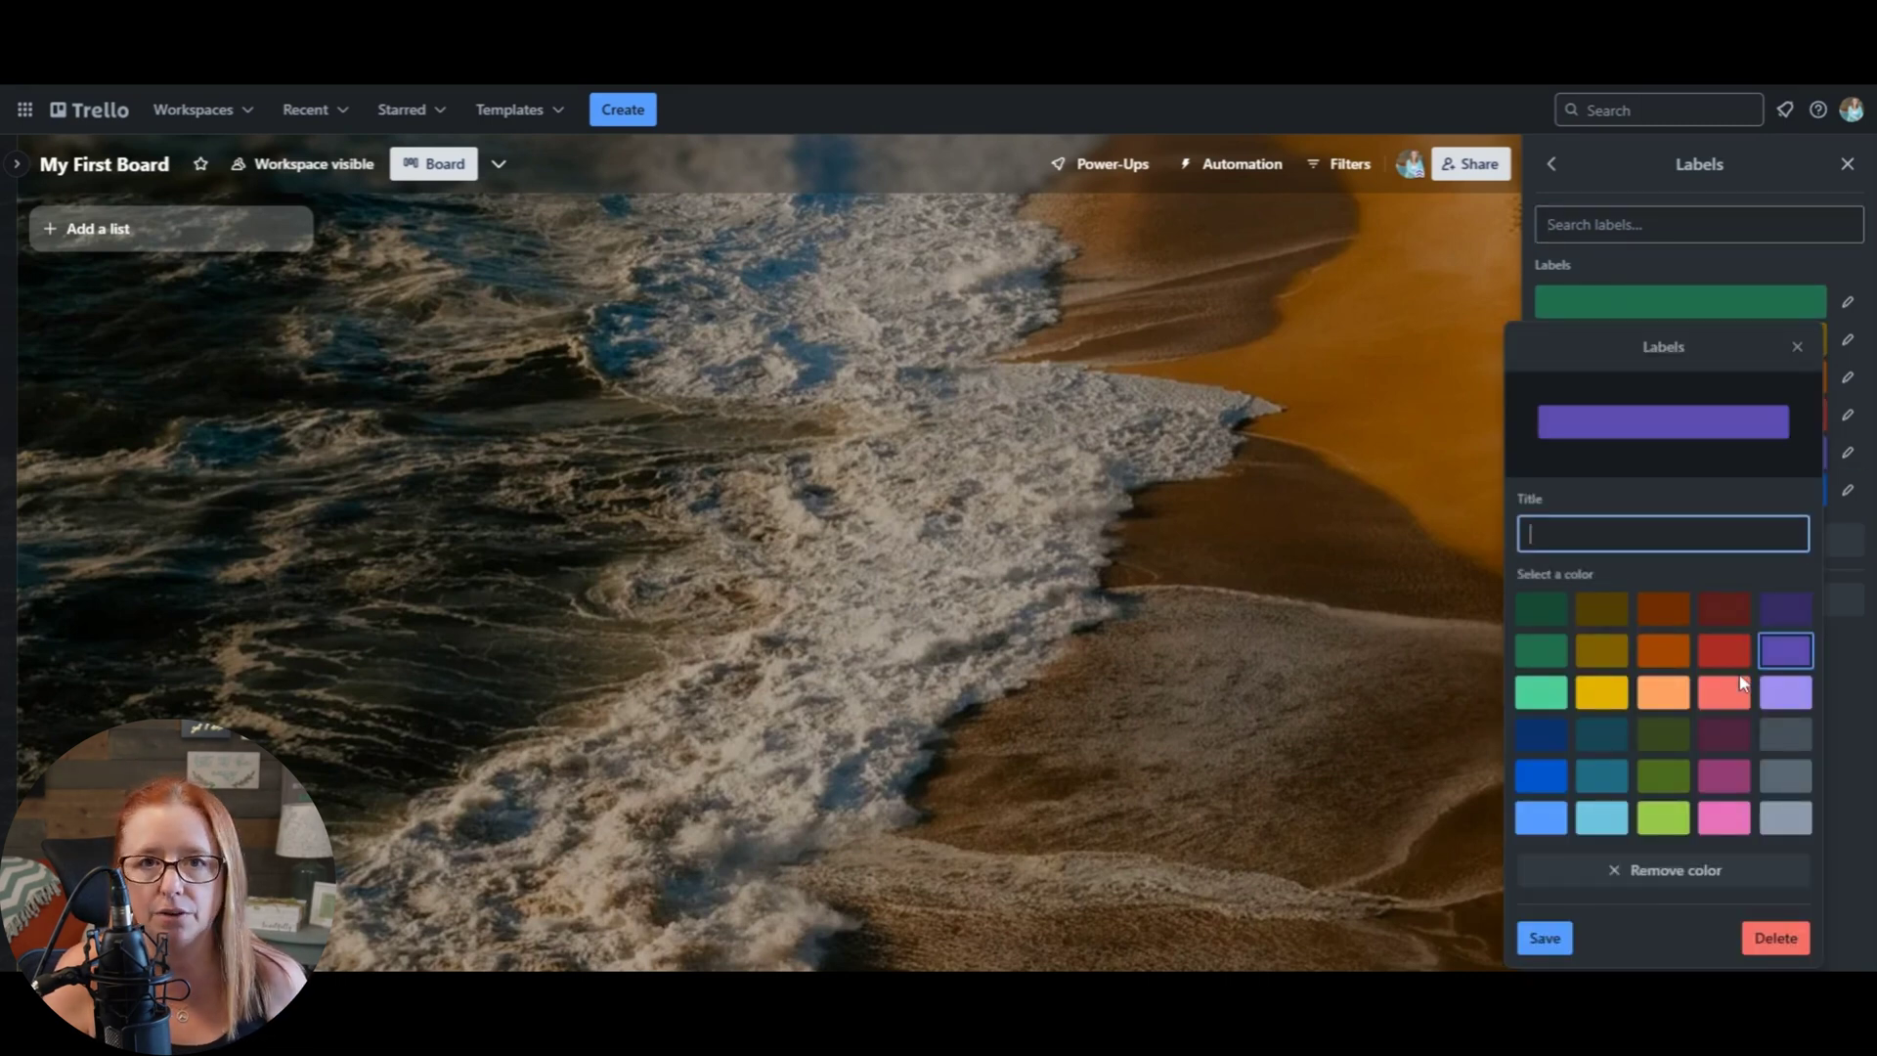
{"action": "left_click", "coordinate": [1798, 346]}
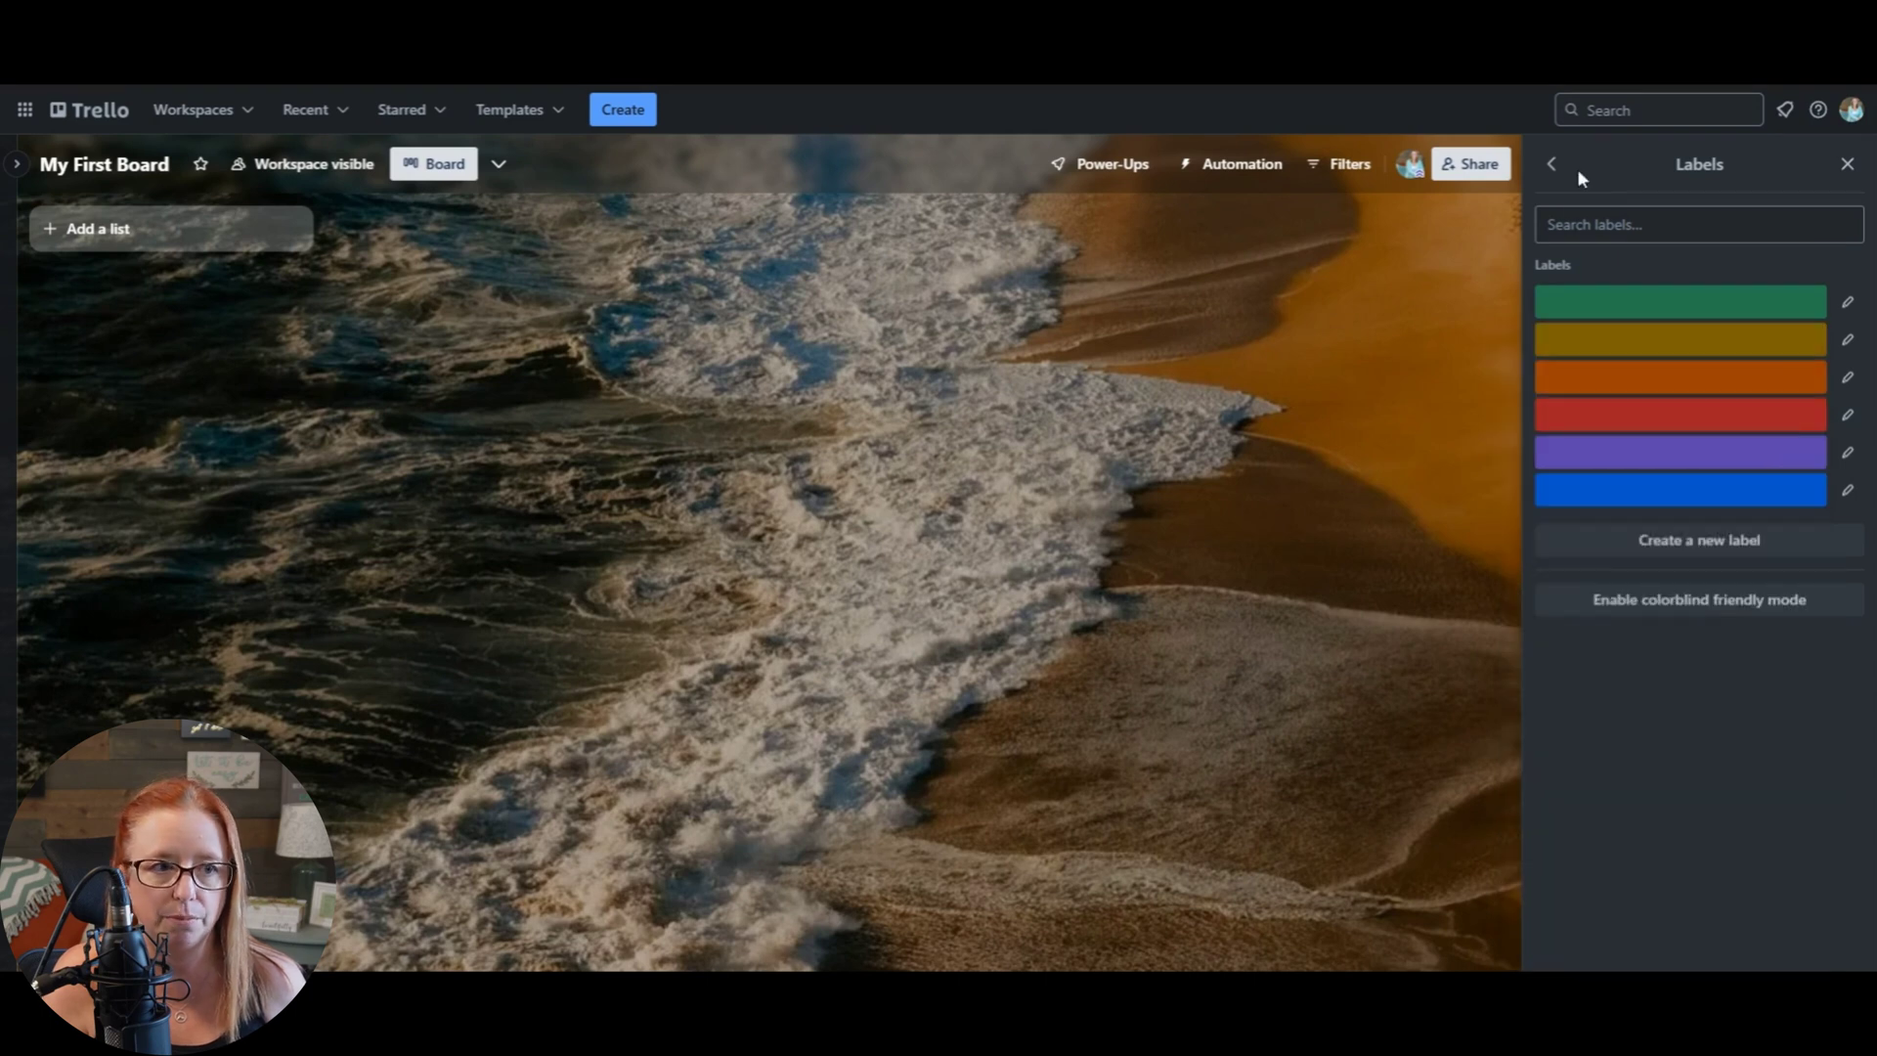
{"action": "left_click", "coordinate": [1551, 164]}
- Browse the Stickers collection, then close the board menu to reveal the ocean-background board
{"action": "left_click", "coordinate": [1613, 596]}
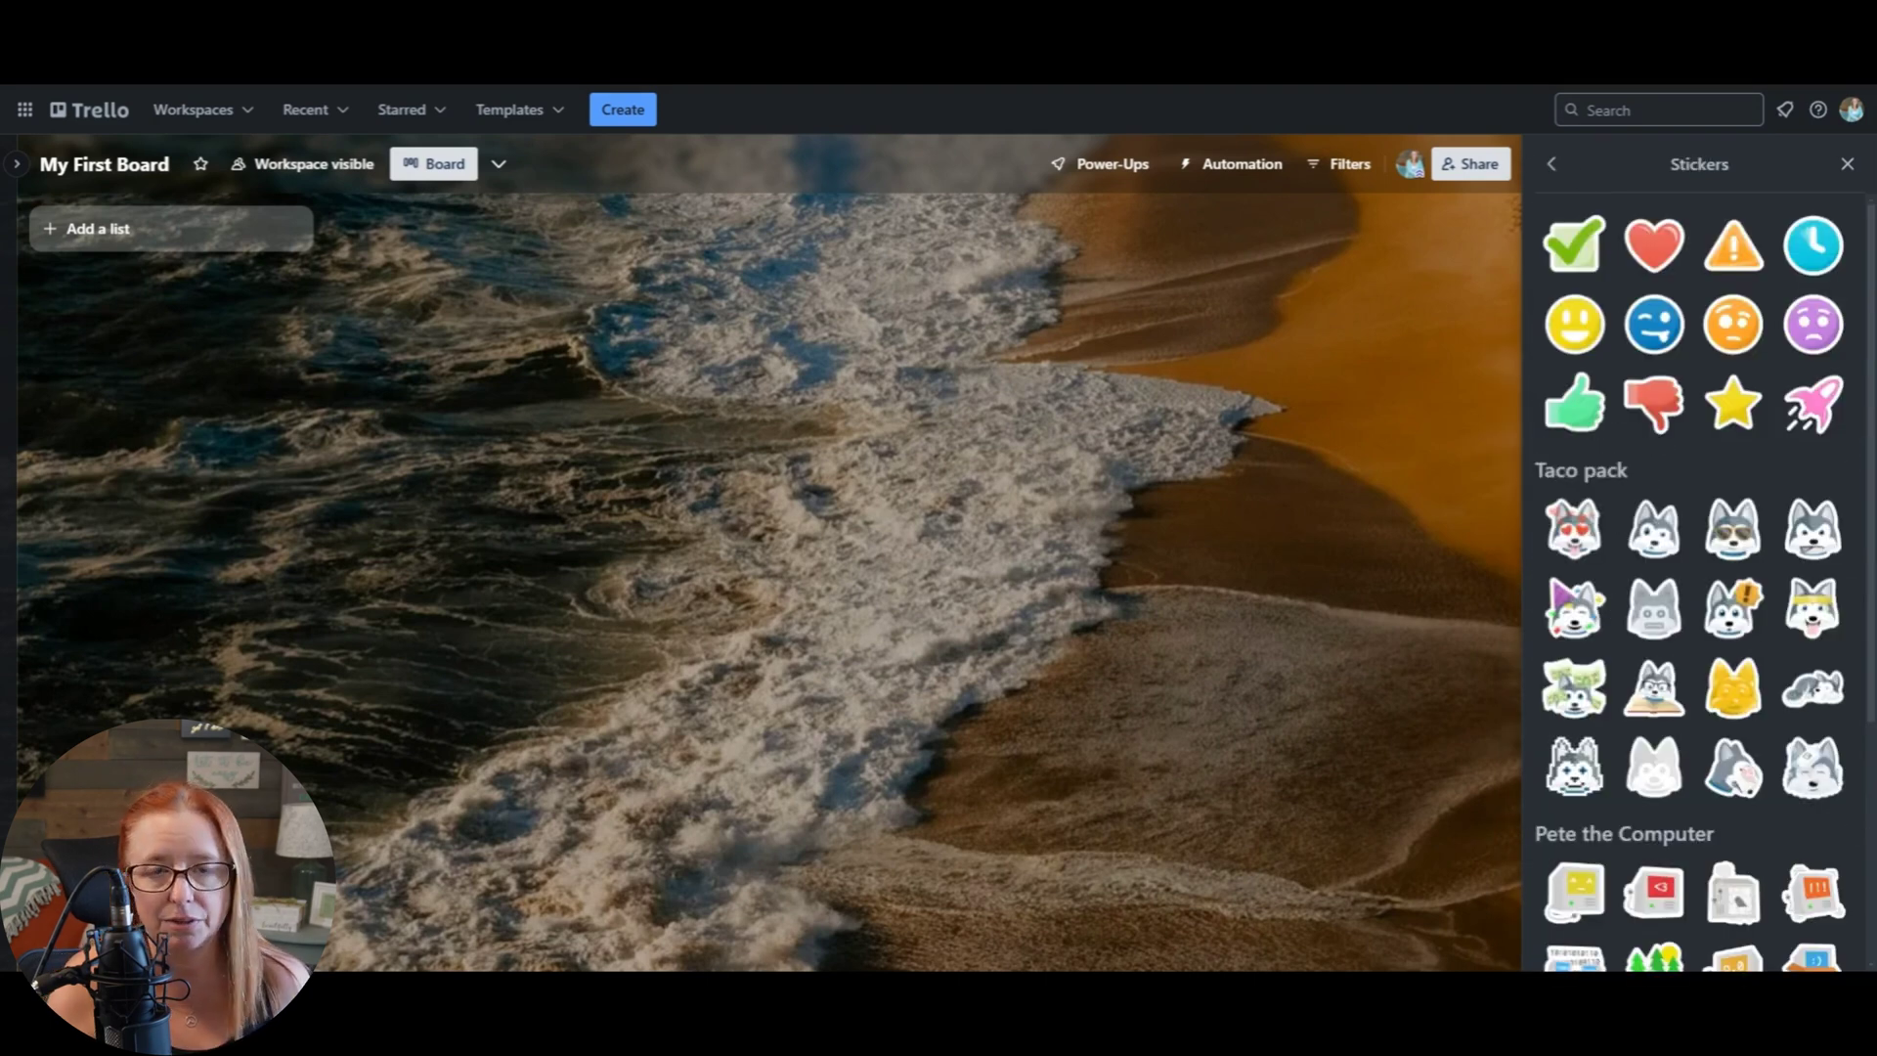
{"action": "left_click", "coordinate": [1552, 165]}
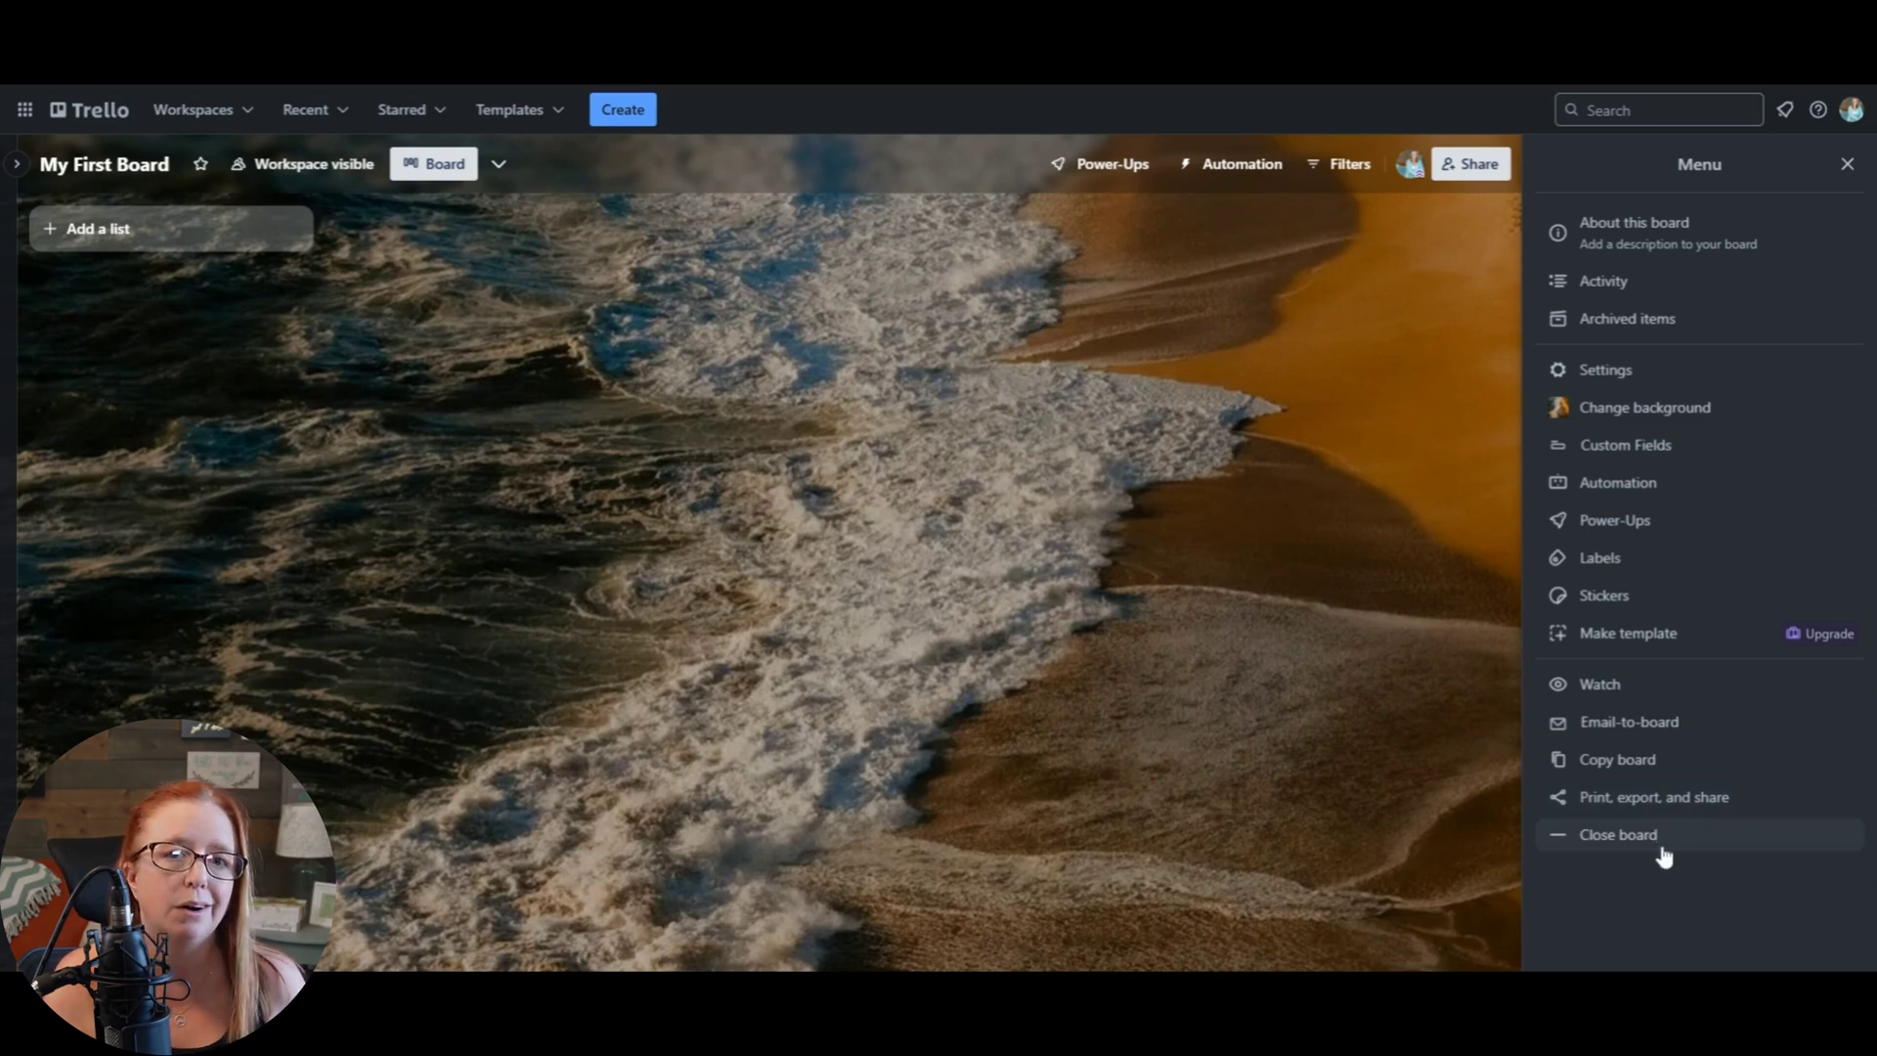
{"action": "left_click", "coordinate": [1135, 549]}
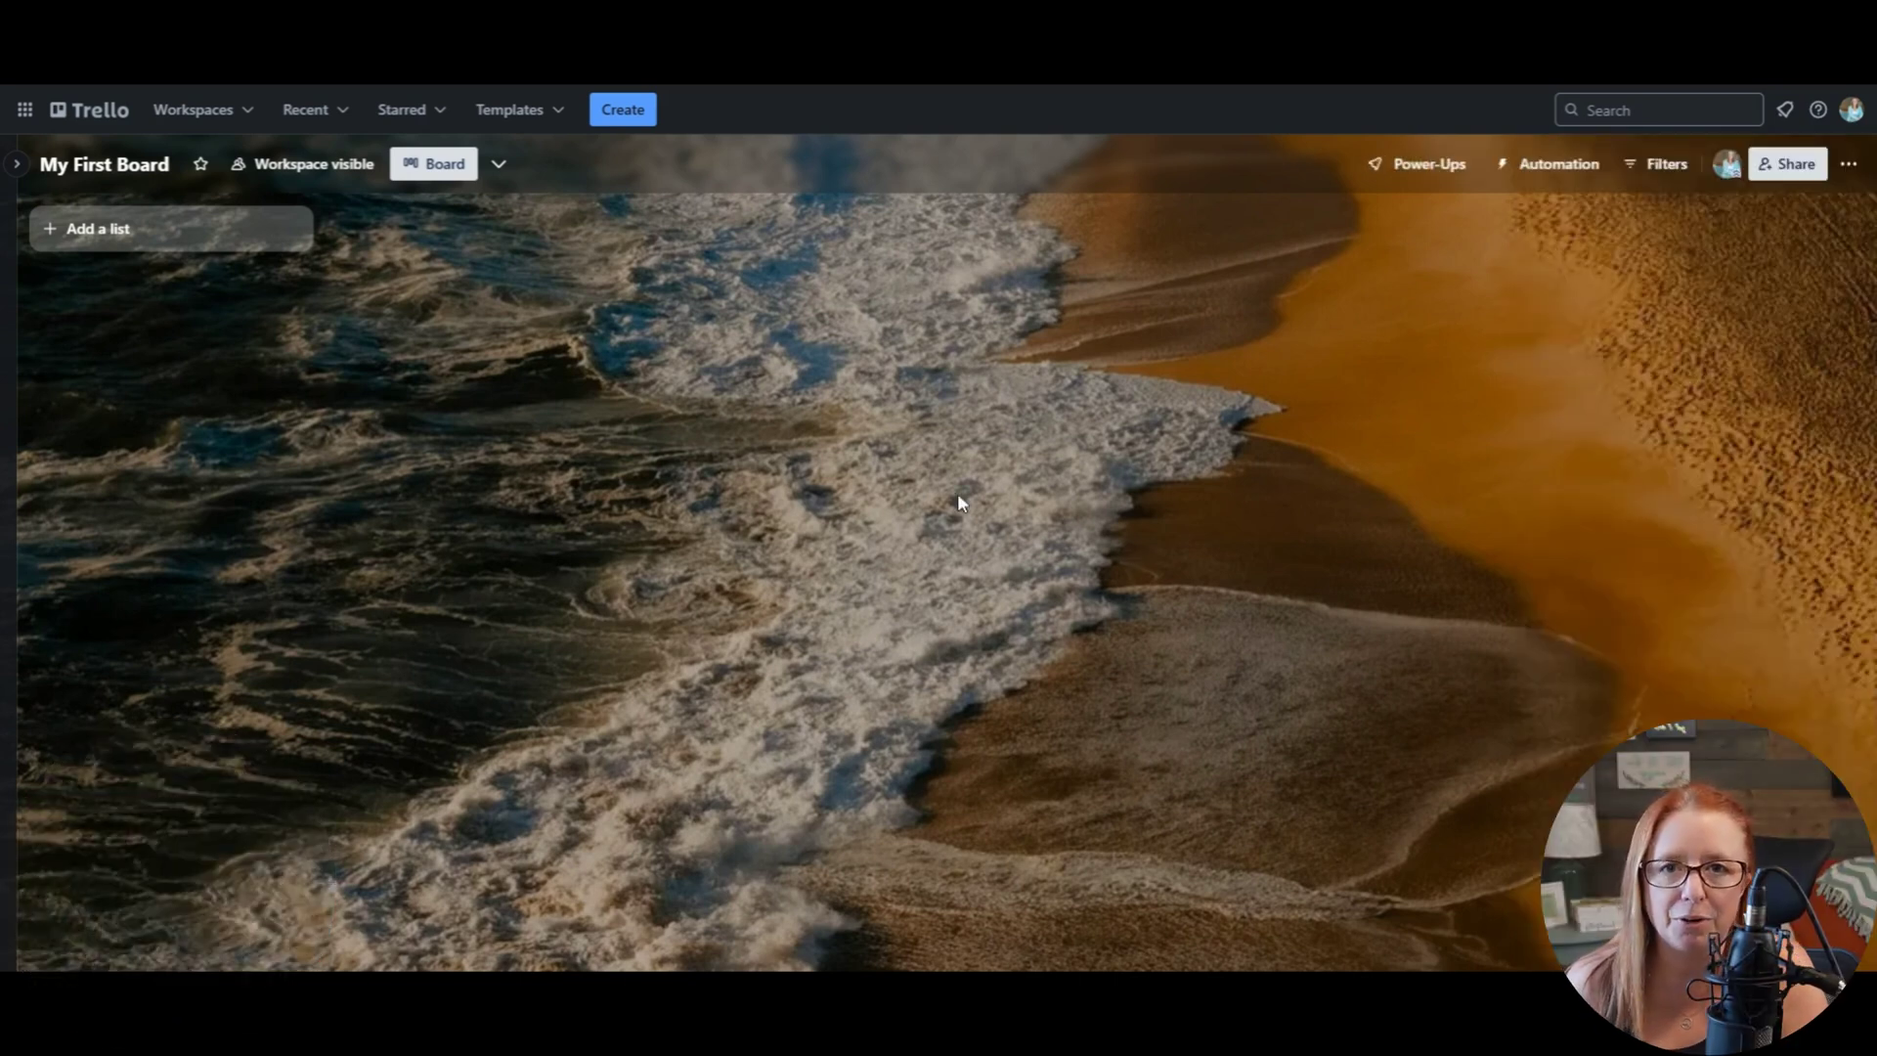
- Create lists named List 1, List 2, List 5, List 4 and List 3
{"action": "left_click", "coordinate": [162, 243]}
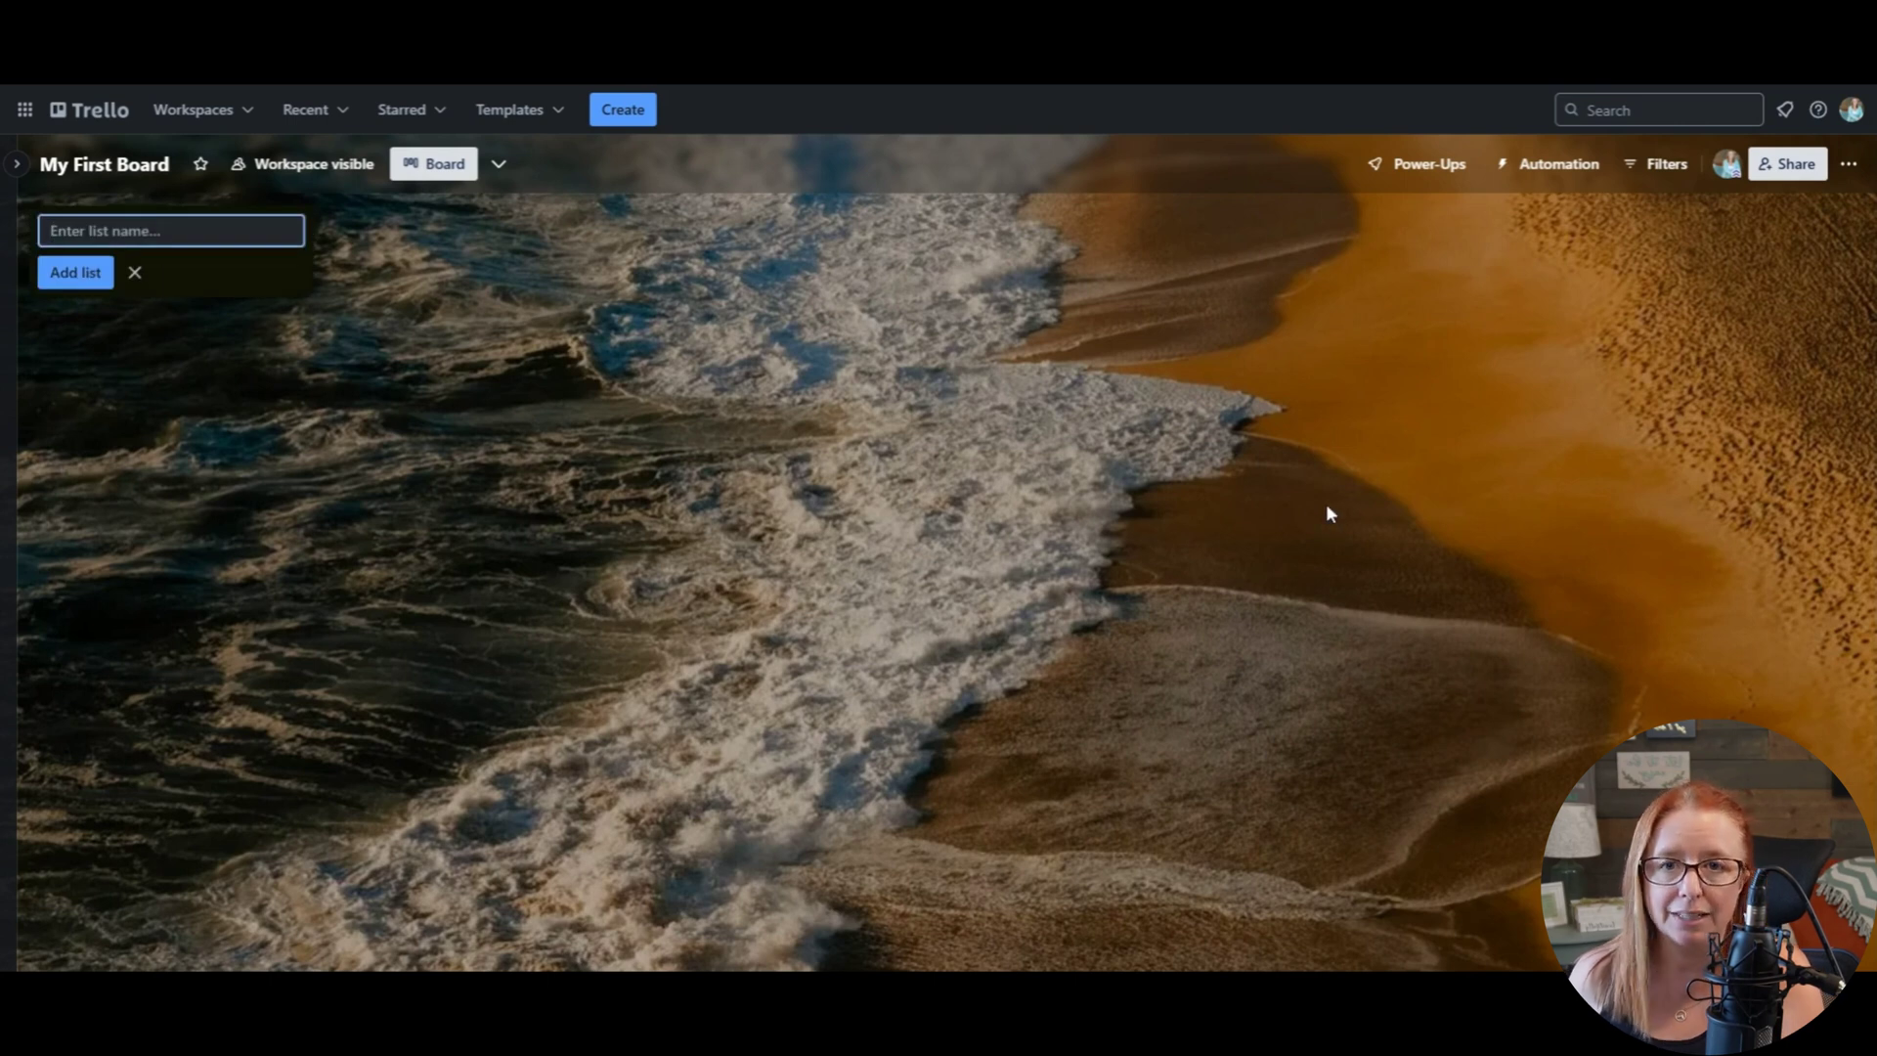
{"action": "type", "text": "List 1"}
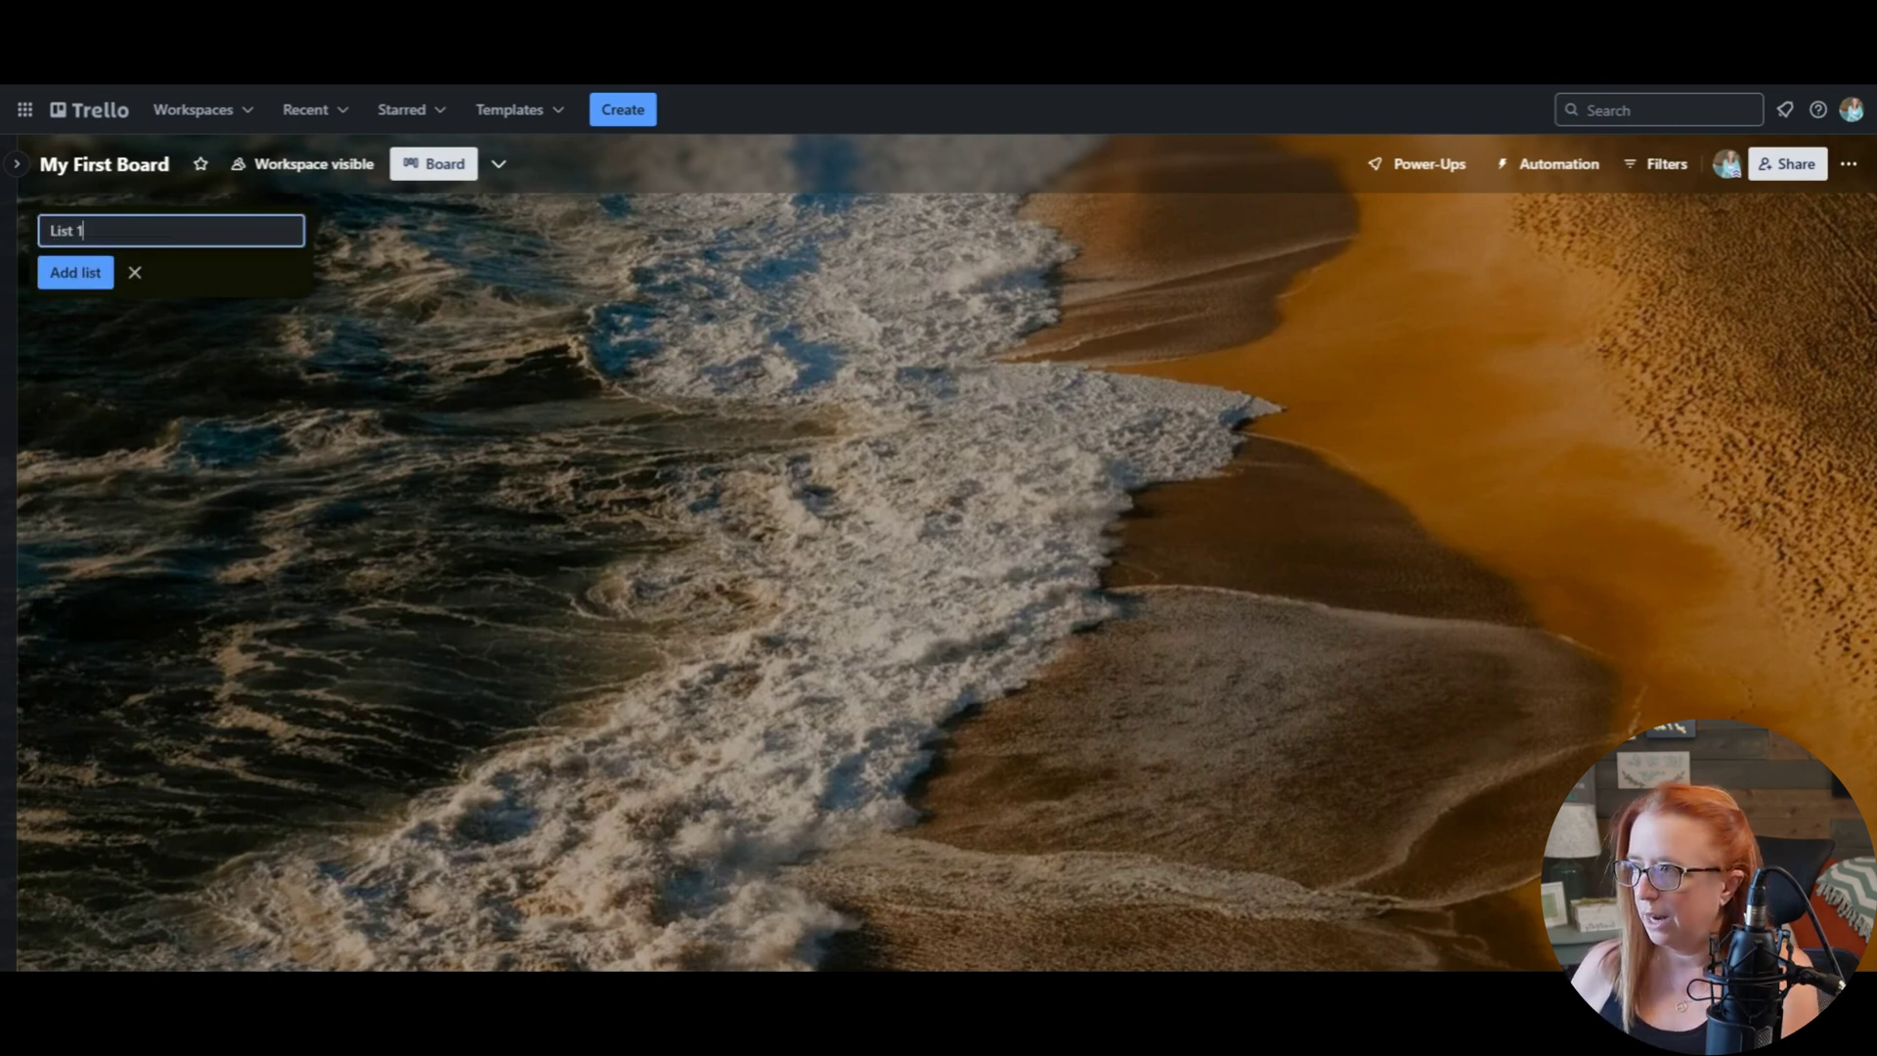
{"action": "key", "text": "Return"}
{"action": "type", "text": "List 2"}
{"action": "key", "text": "Return"}
{"action": "type", "text": "L"}
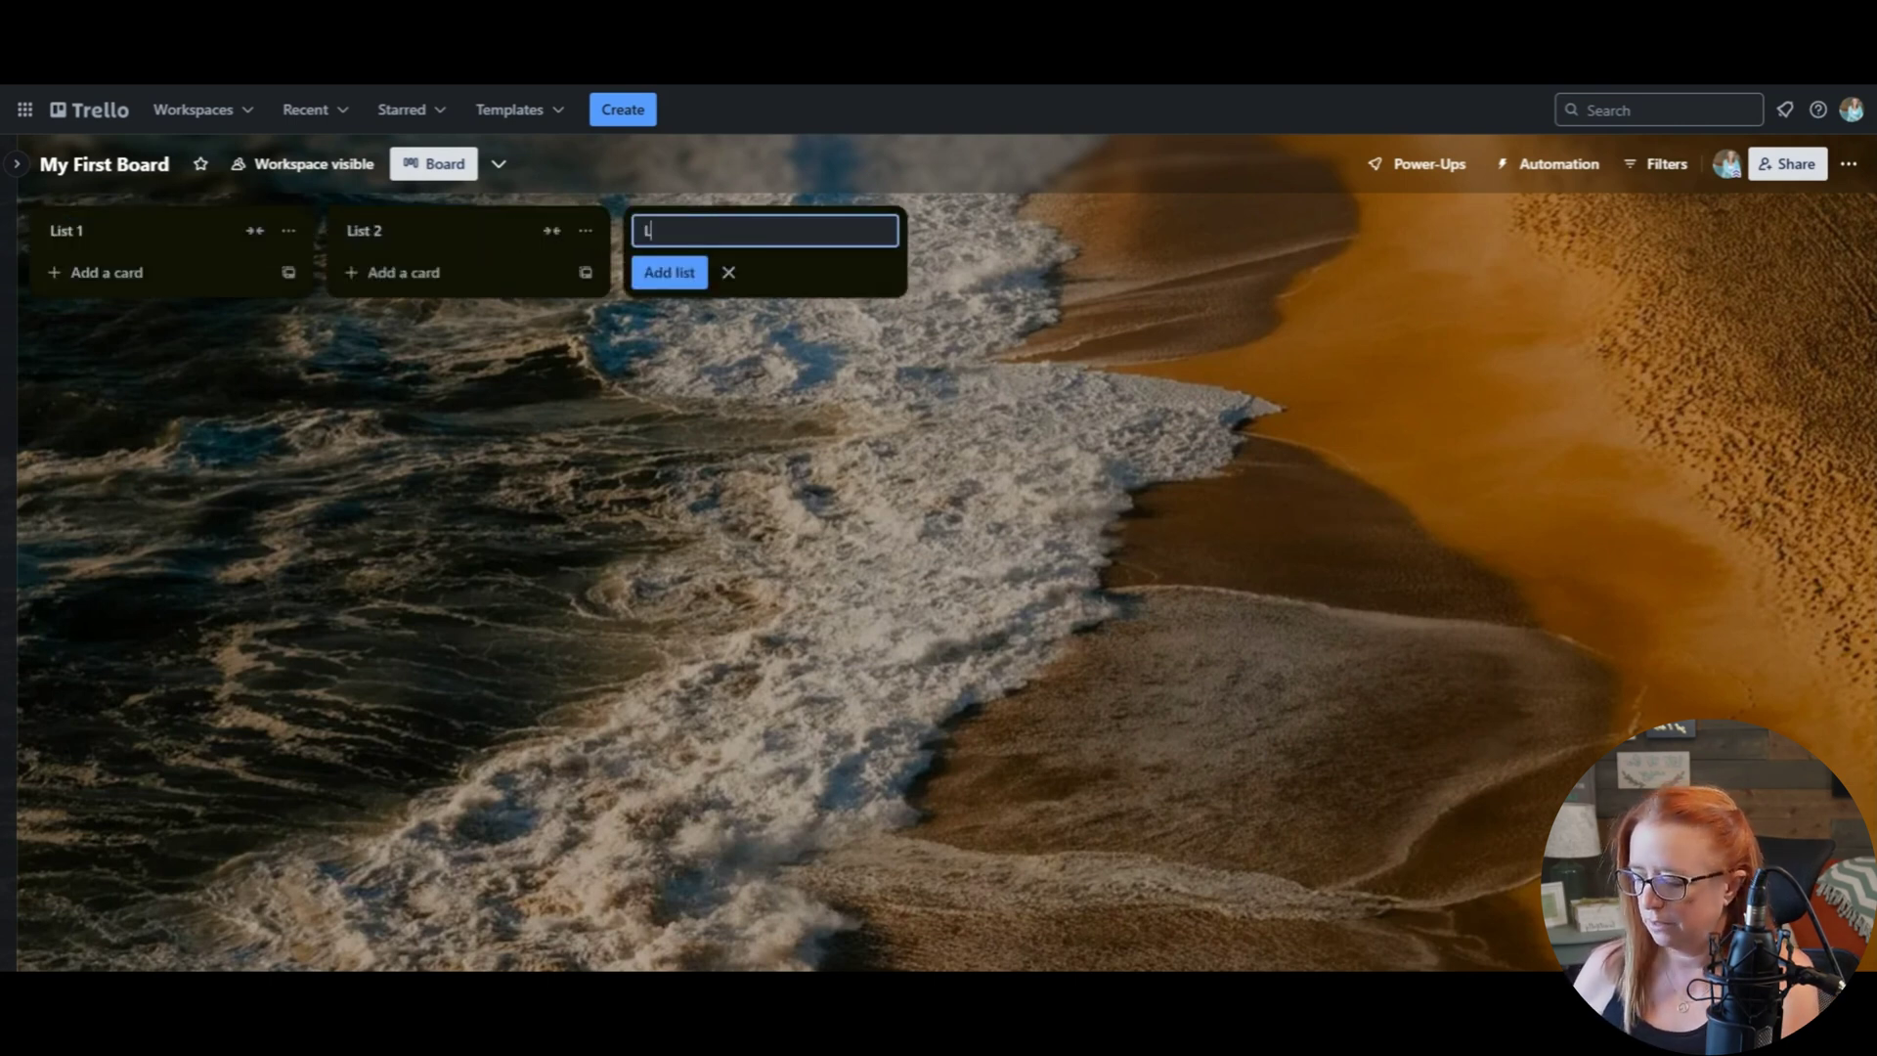
{"action": "type", "text": "ist 5"}
{"action": "key", "text": "Return"}
{"action": "type", "text": "List 4"}
{"action": "key", "text": "Return"}
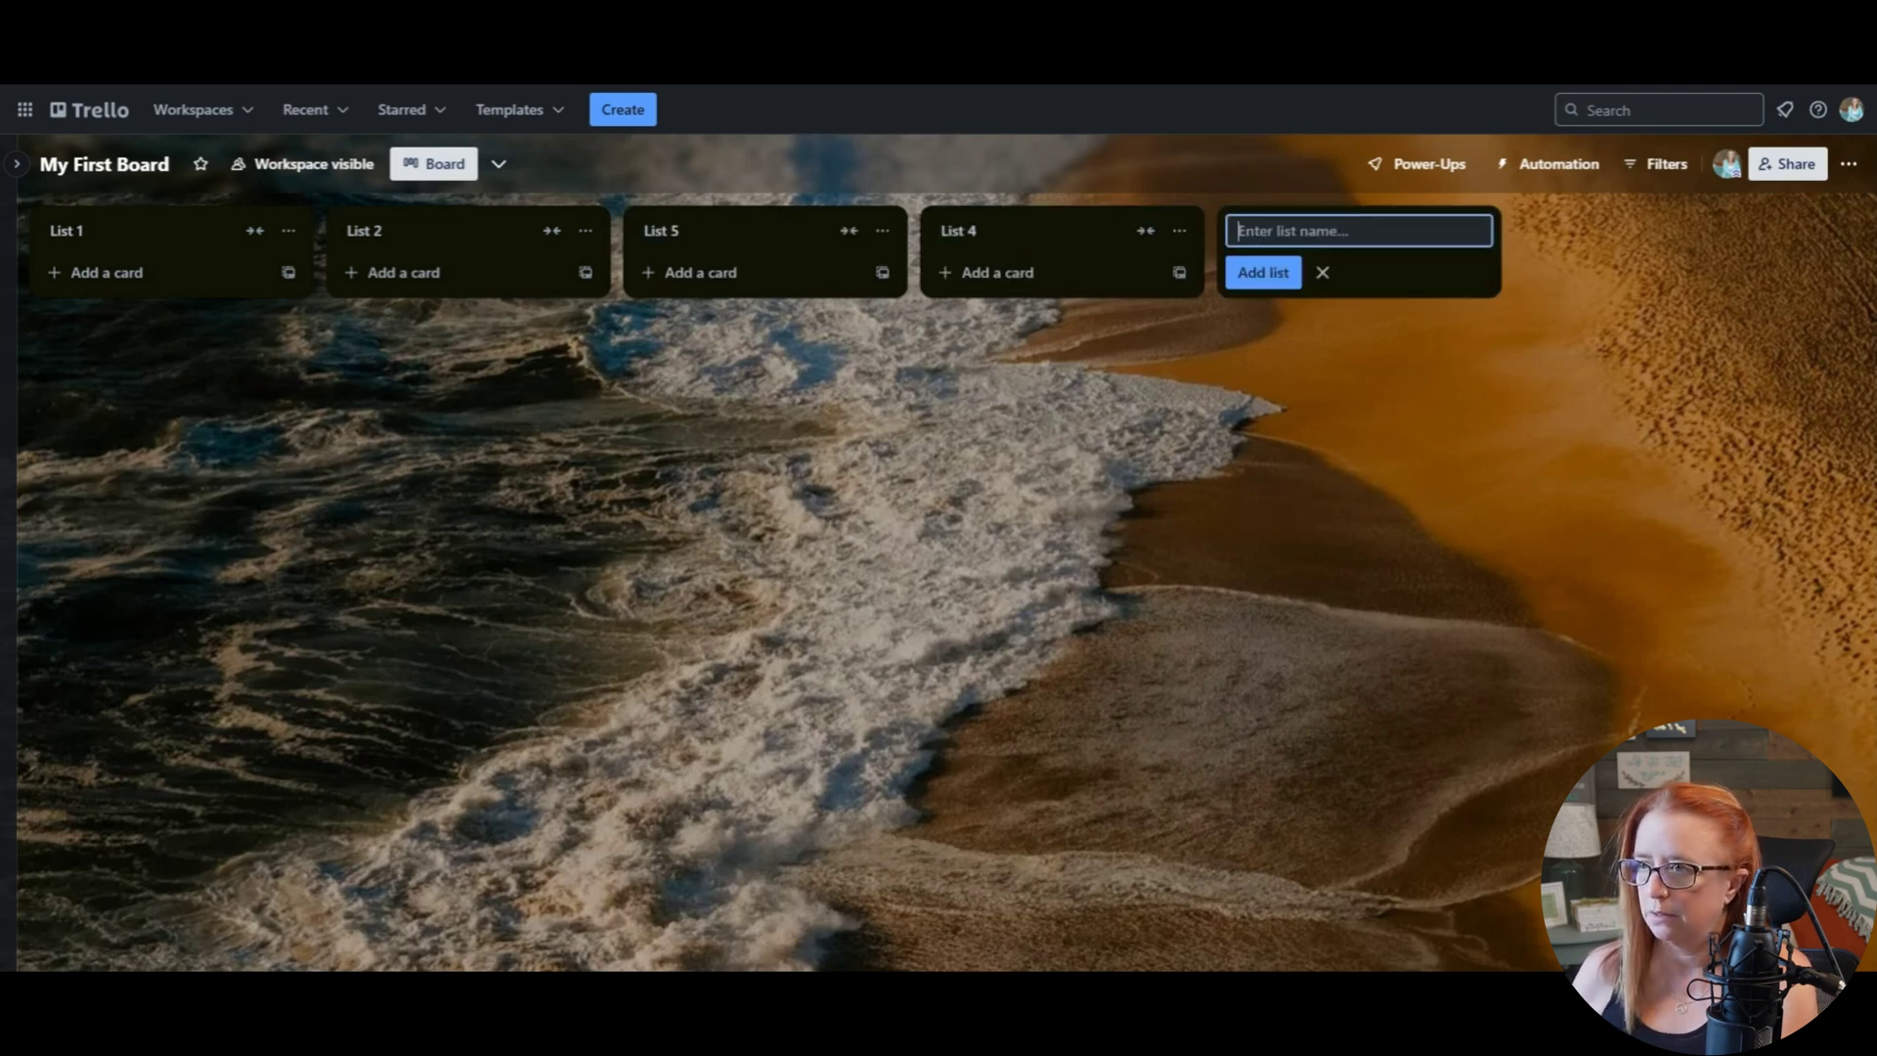
{"action": "type", "text": "List 3"}
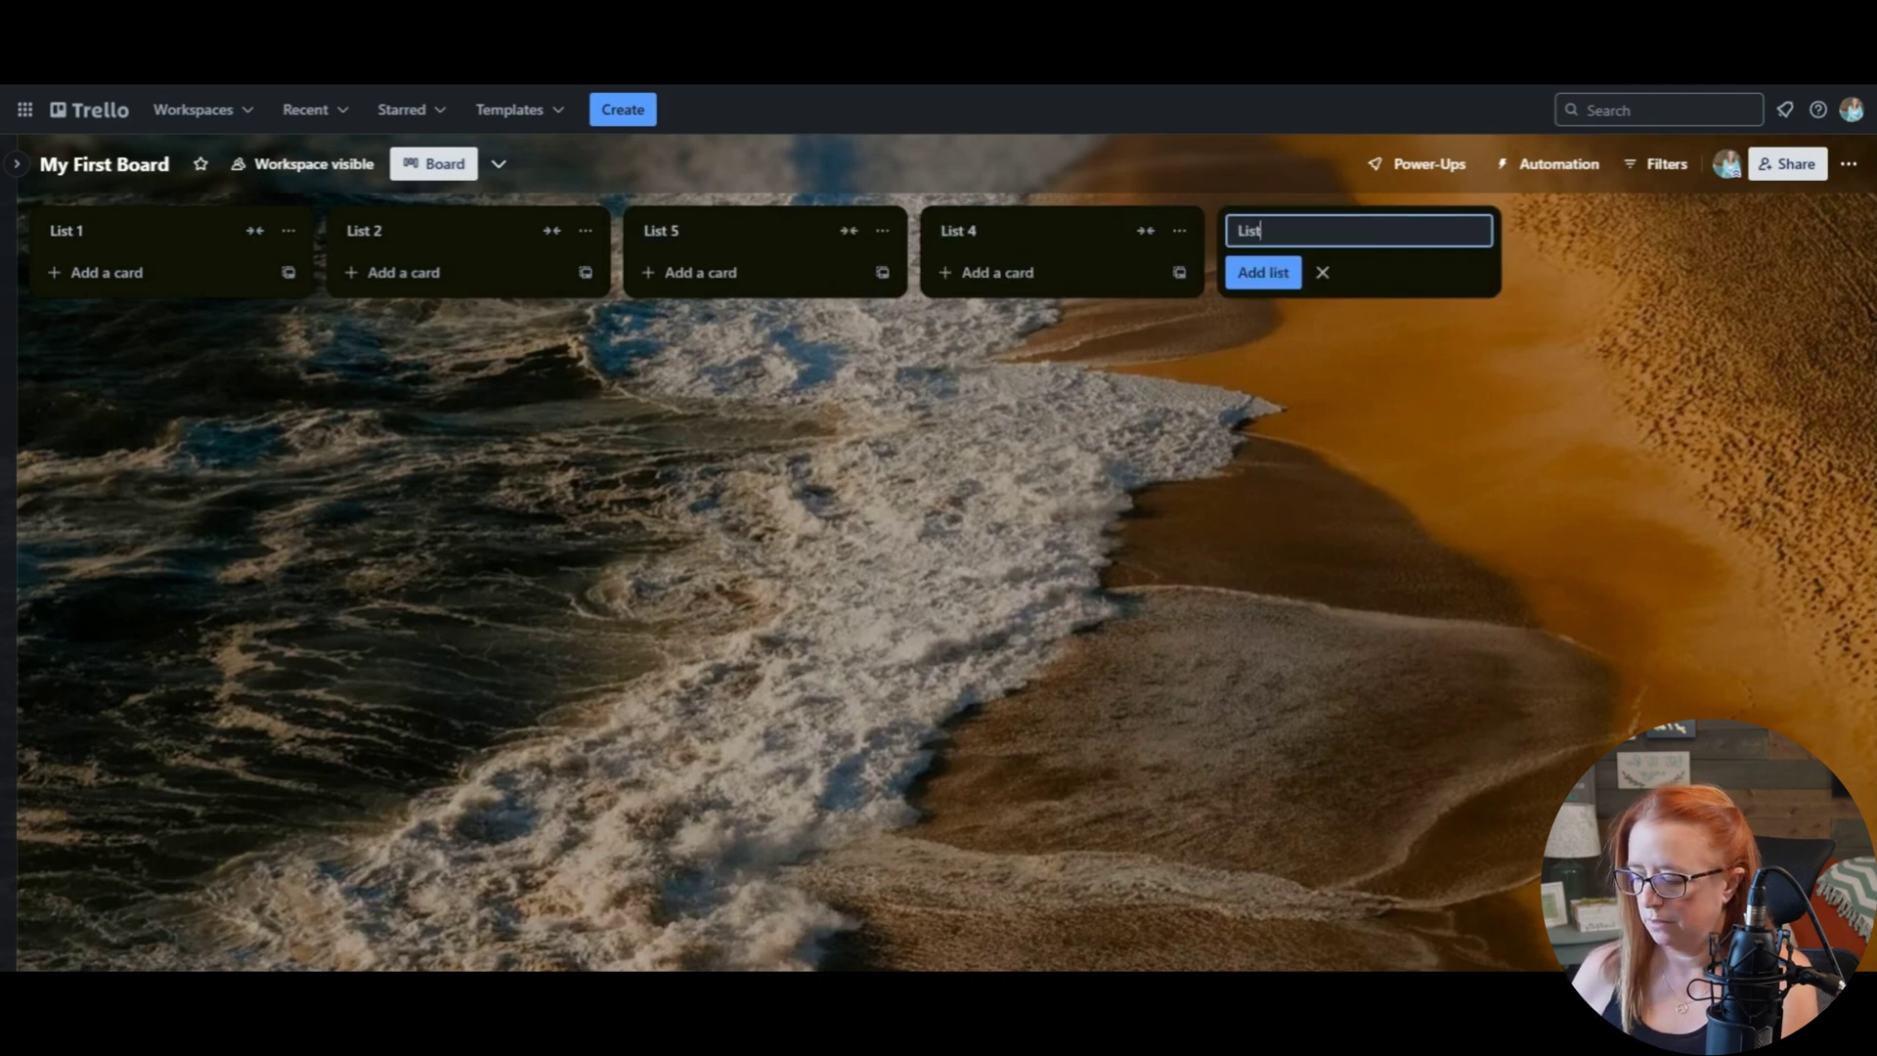
{"action": "key", "text": "Return"}
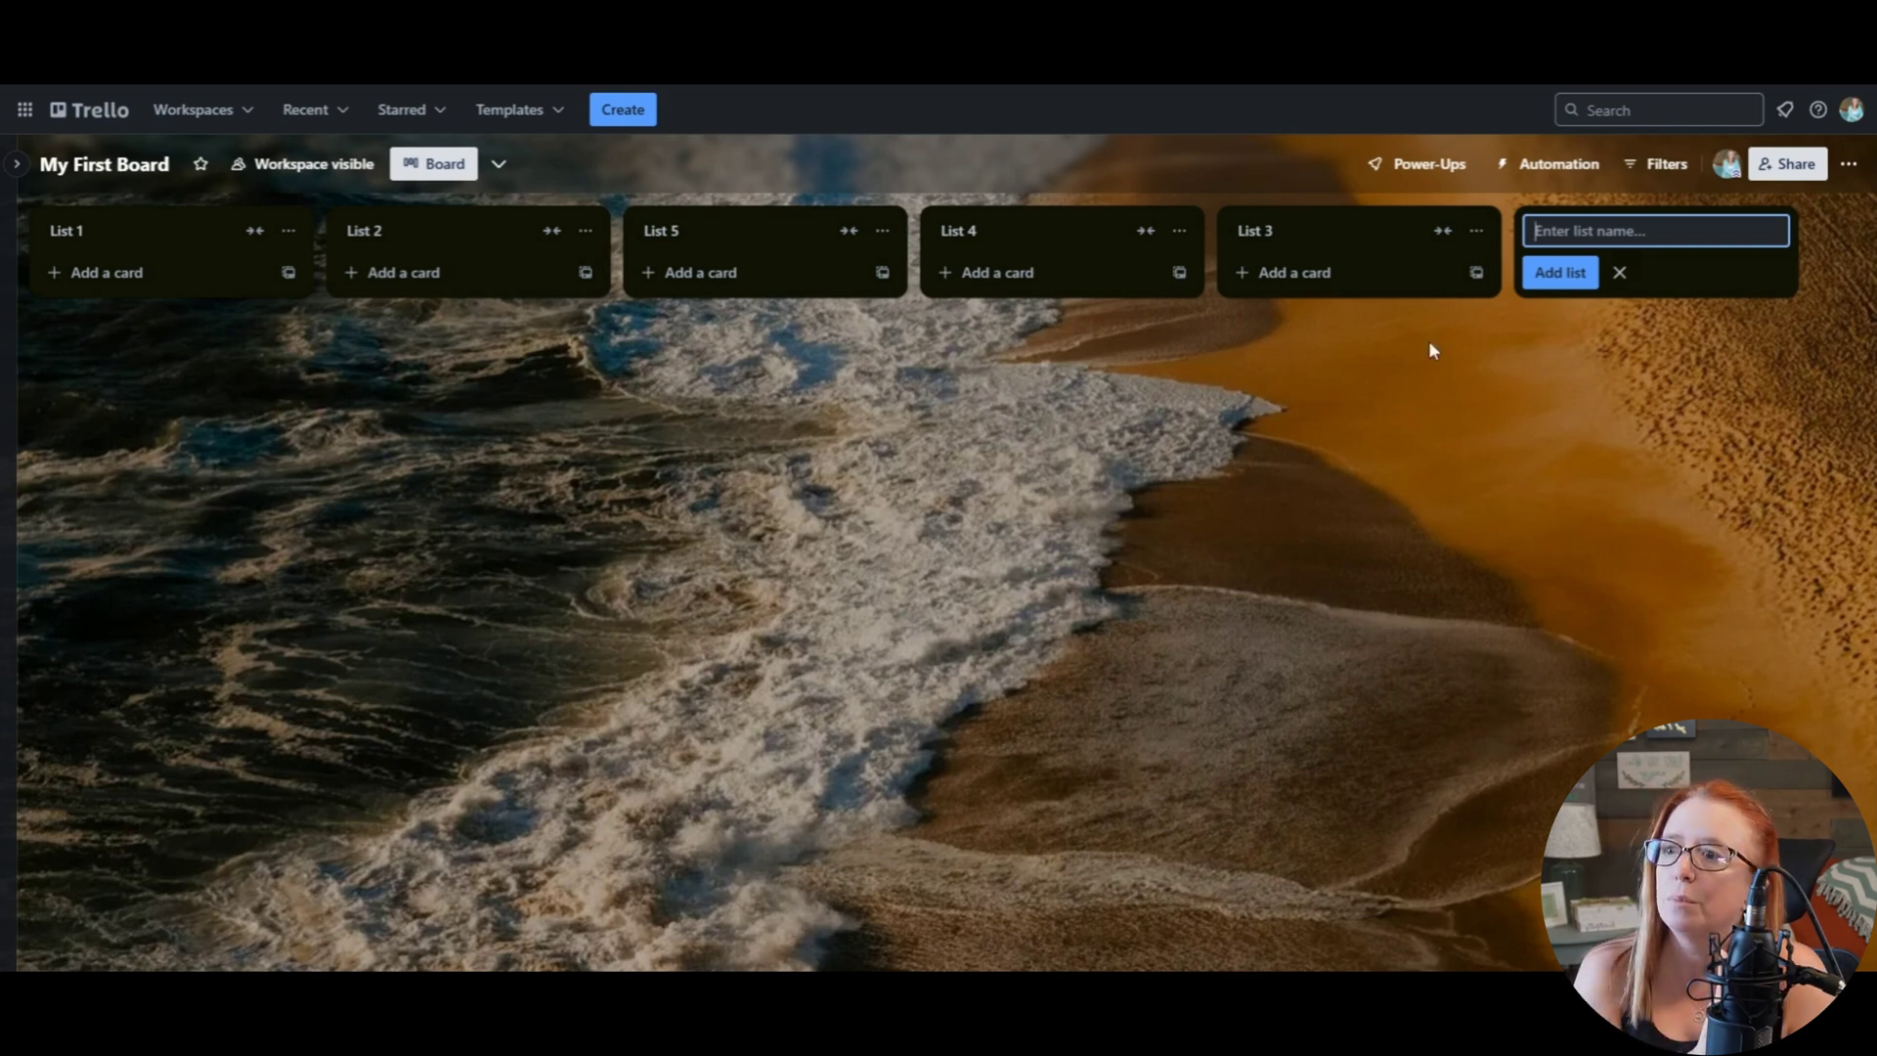
- Drag List 3 into third position and List 5 to the end, ordering lists 1 through 5
{"action": "left_click_drag", "start_coordinate": [1365, 247], "coordinate": [792, 241]}
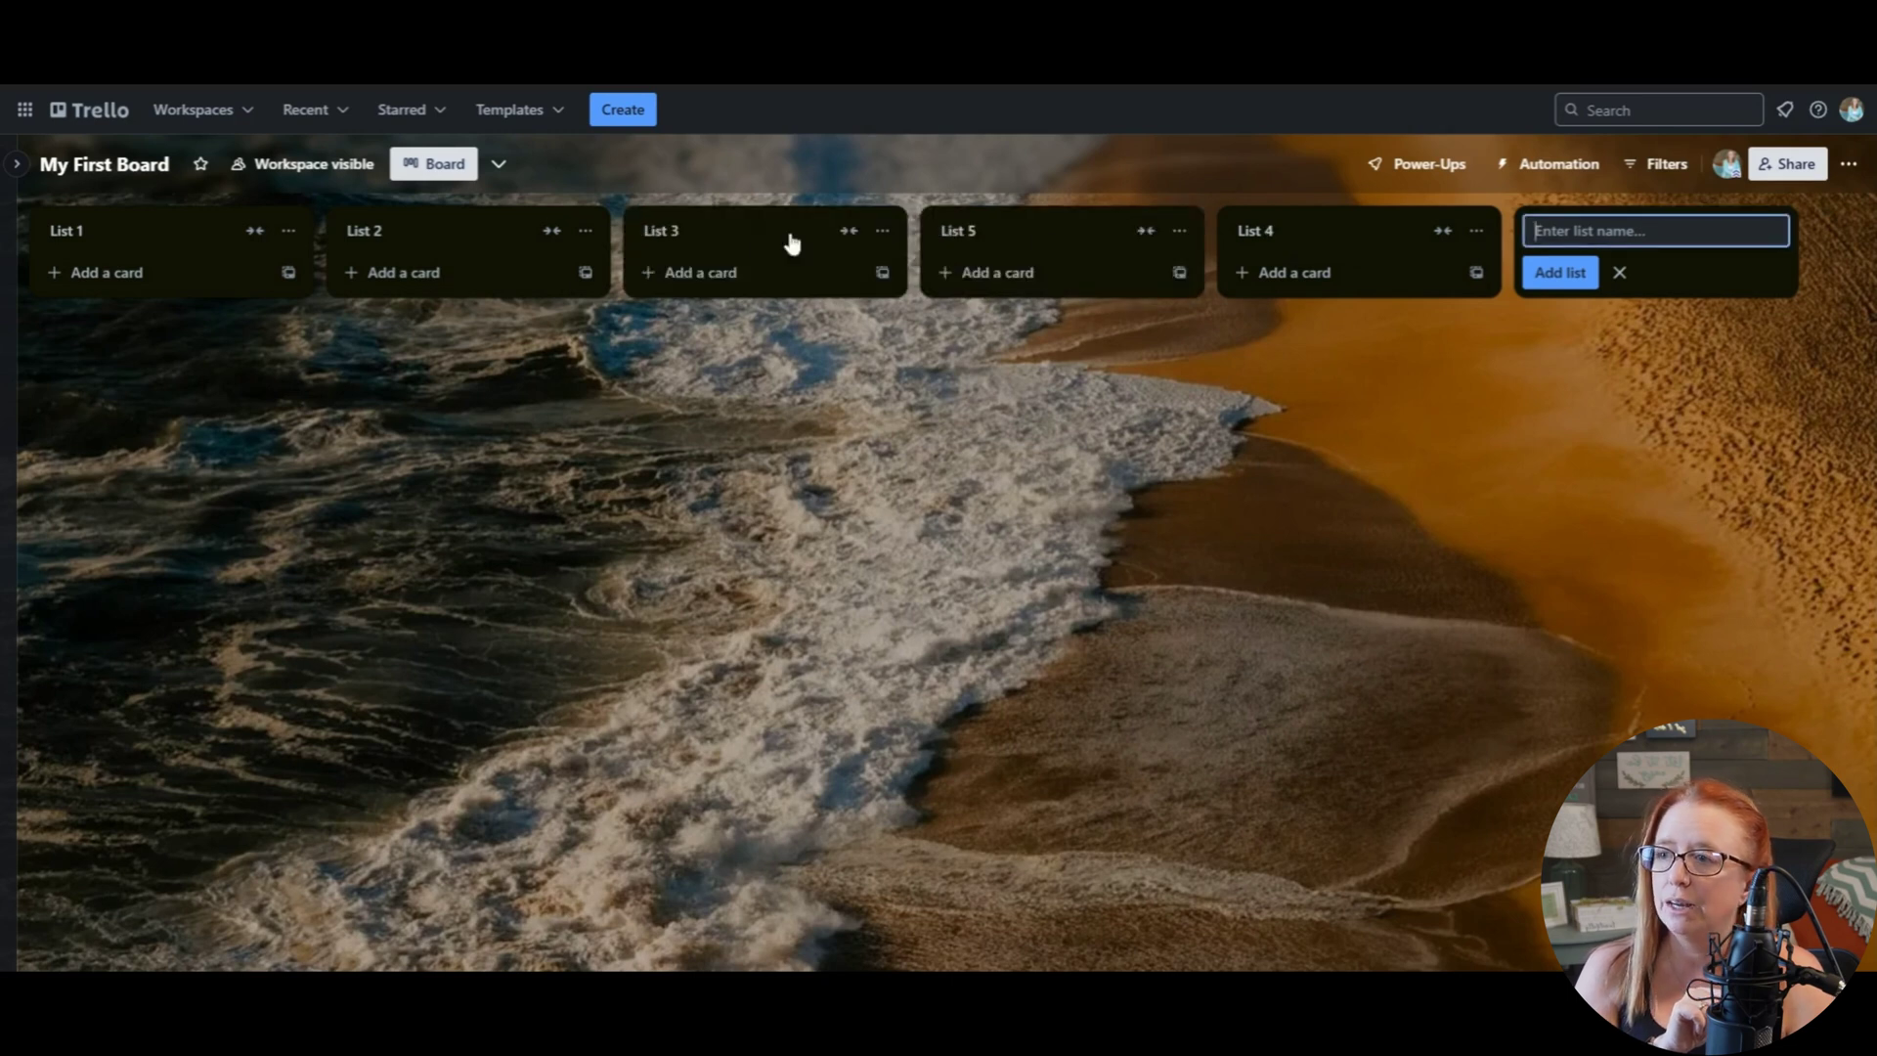
{"action": "left_click_drag", "start_coordinate": [1041, 239], "coordinate": [1365, 225]}
{"action": "left_click", "coordinate": [1287, 500]}
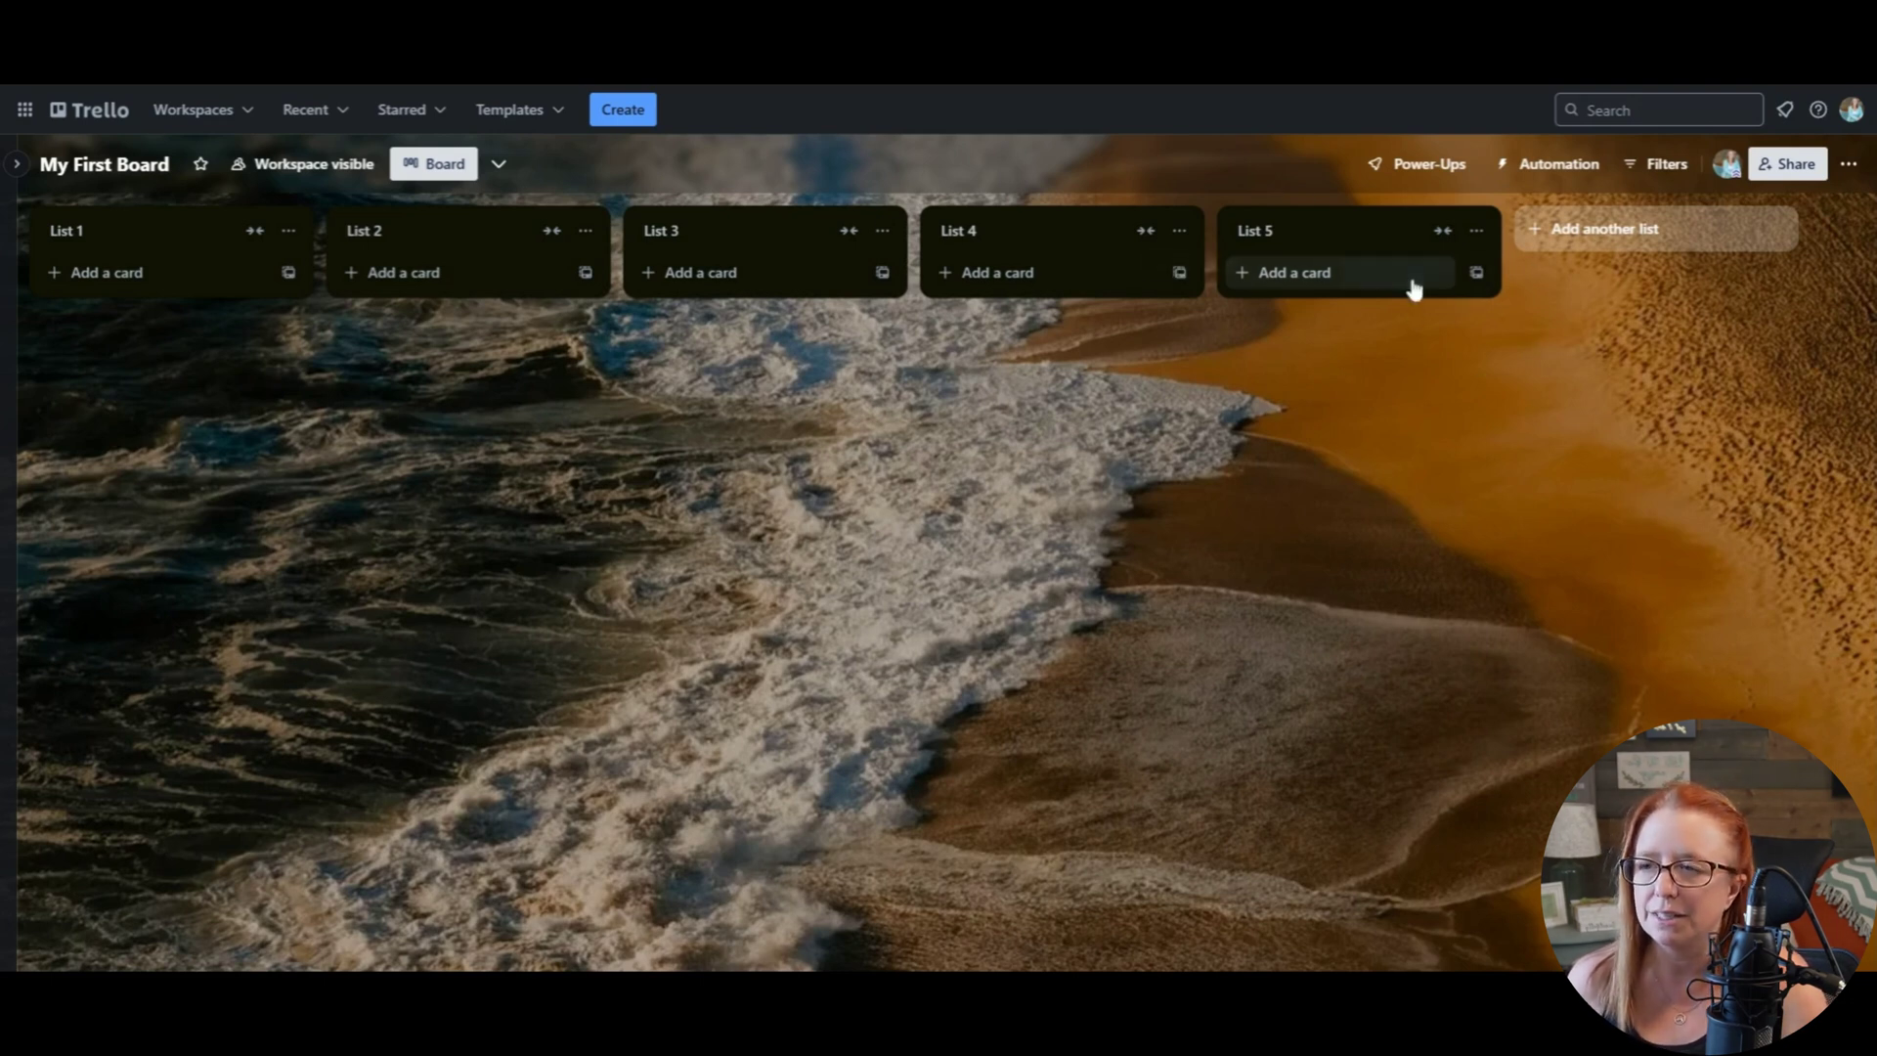
- Collapse and re-expand List 5, check its actions menu, then view its empty card templates
{"action": "left_click", "coordinate": [1451, 241]}
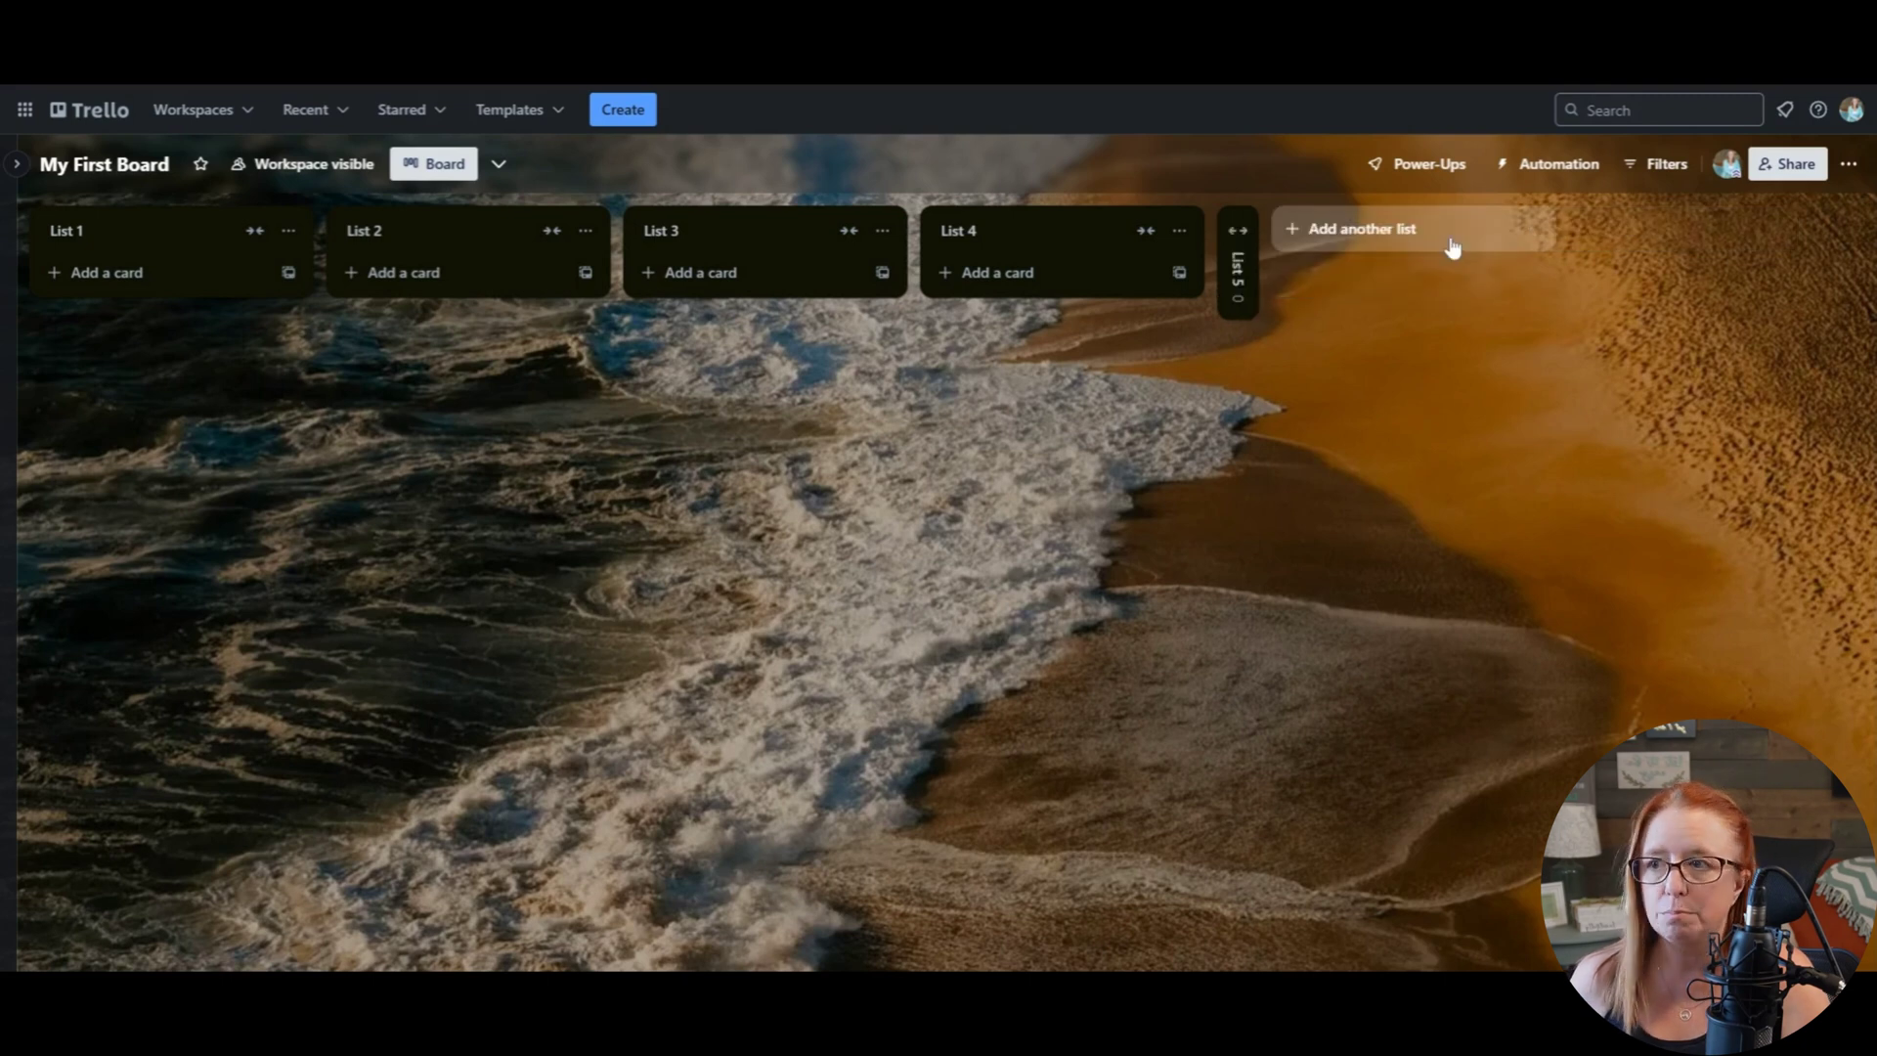
{"action": "left_click", "coordinate": [1240, 233]}
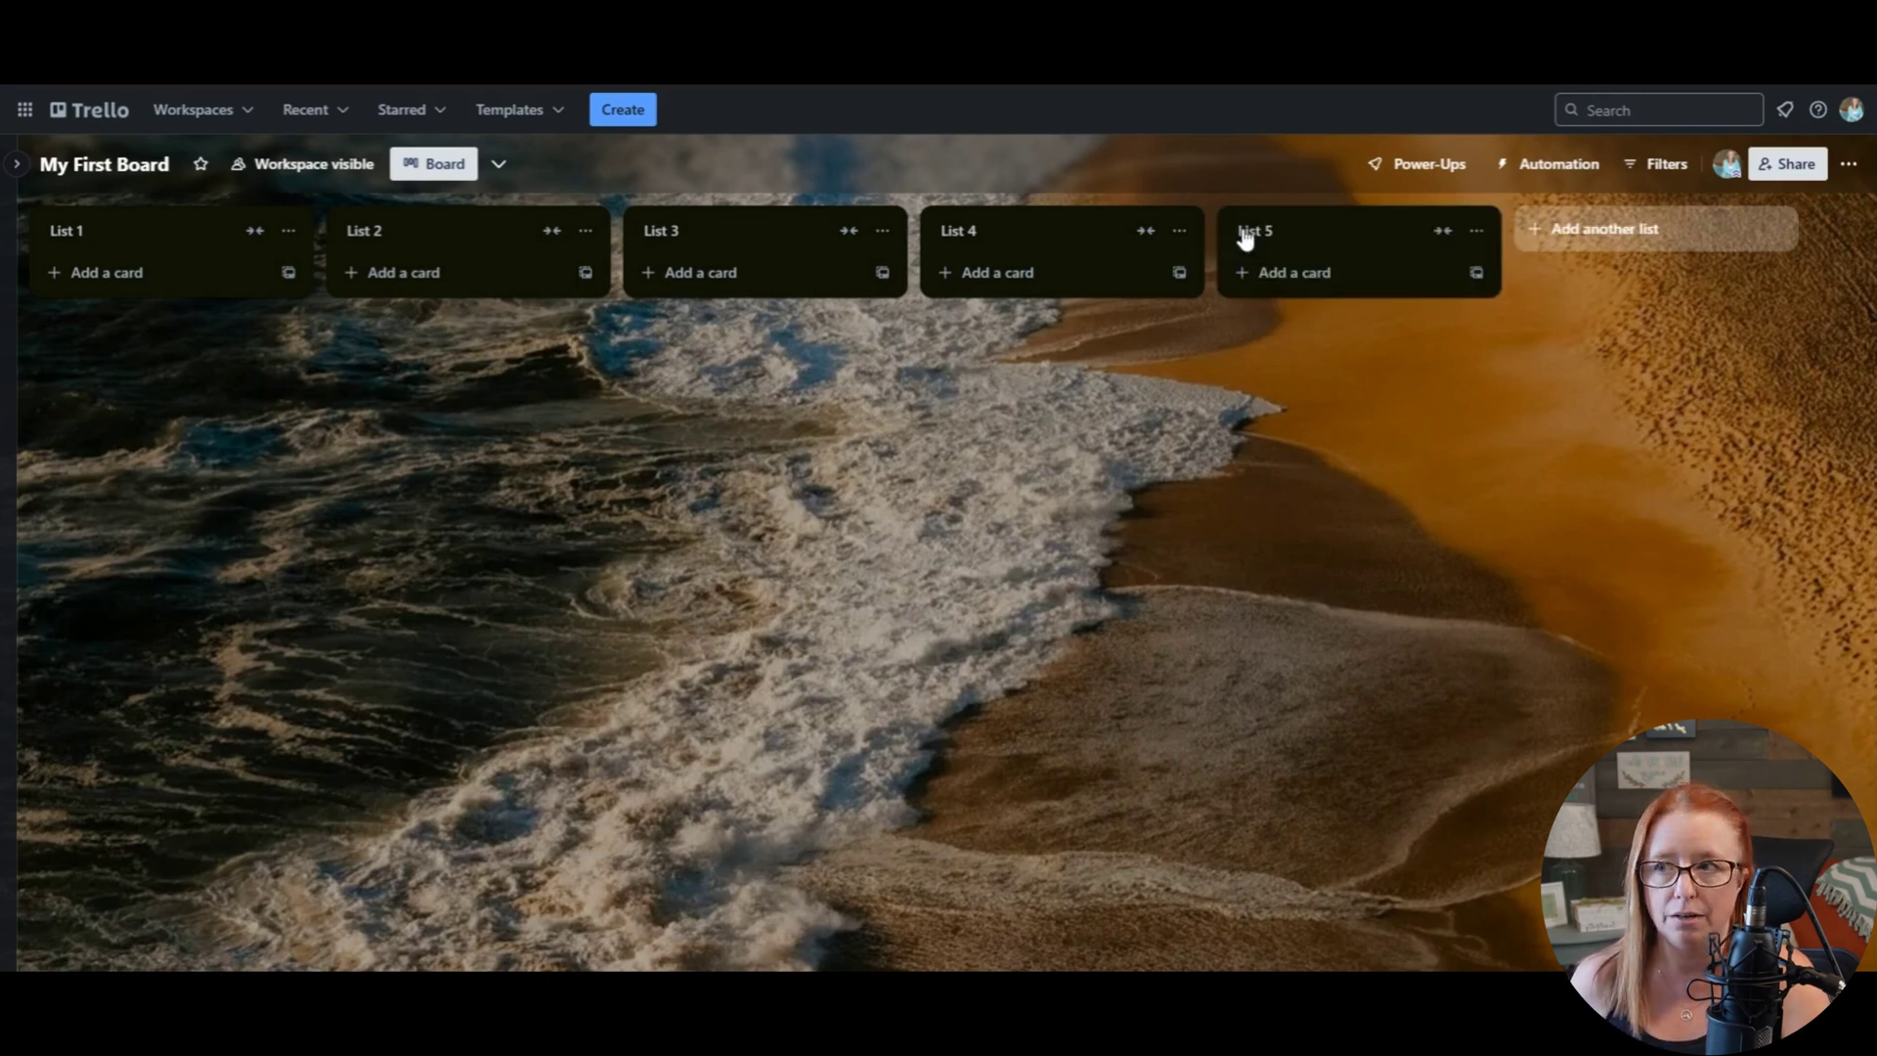
{"action": "left_click", "coordinate": [1475, 235]}
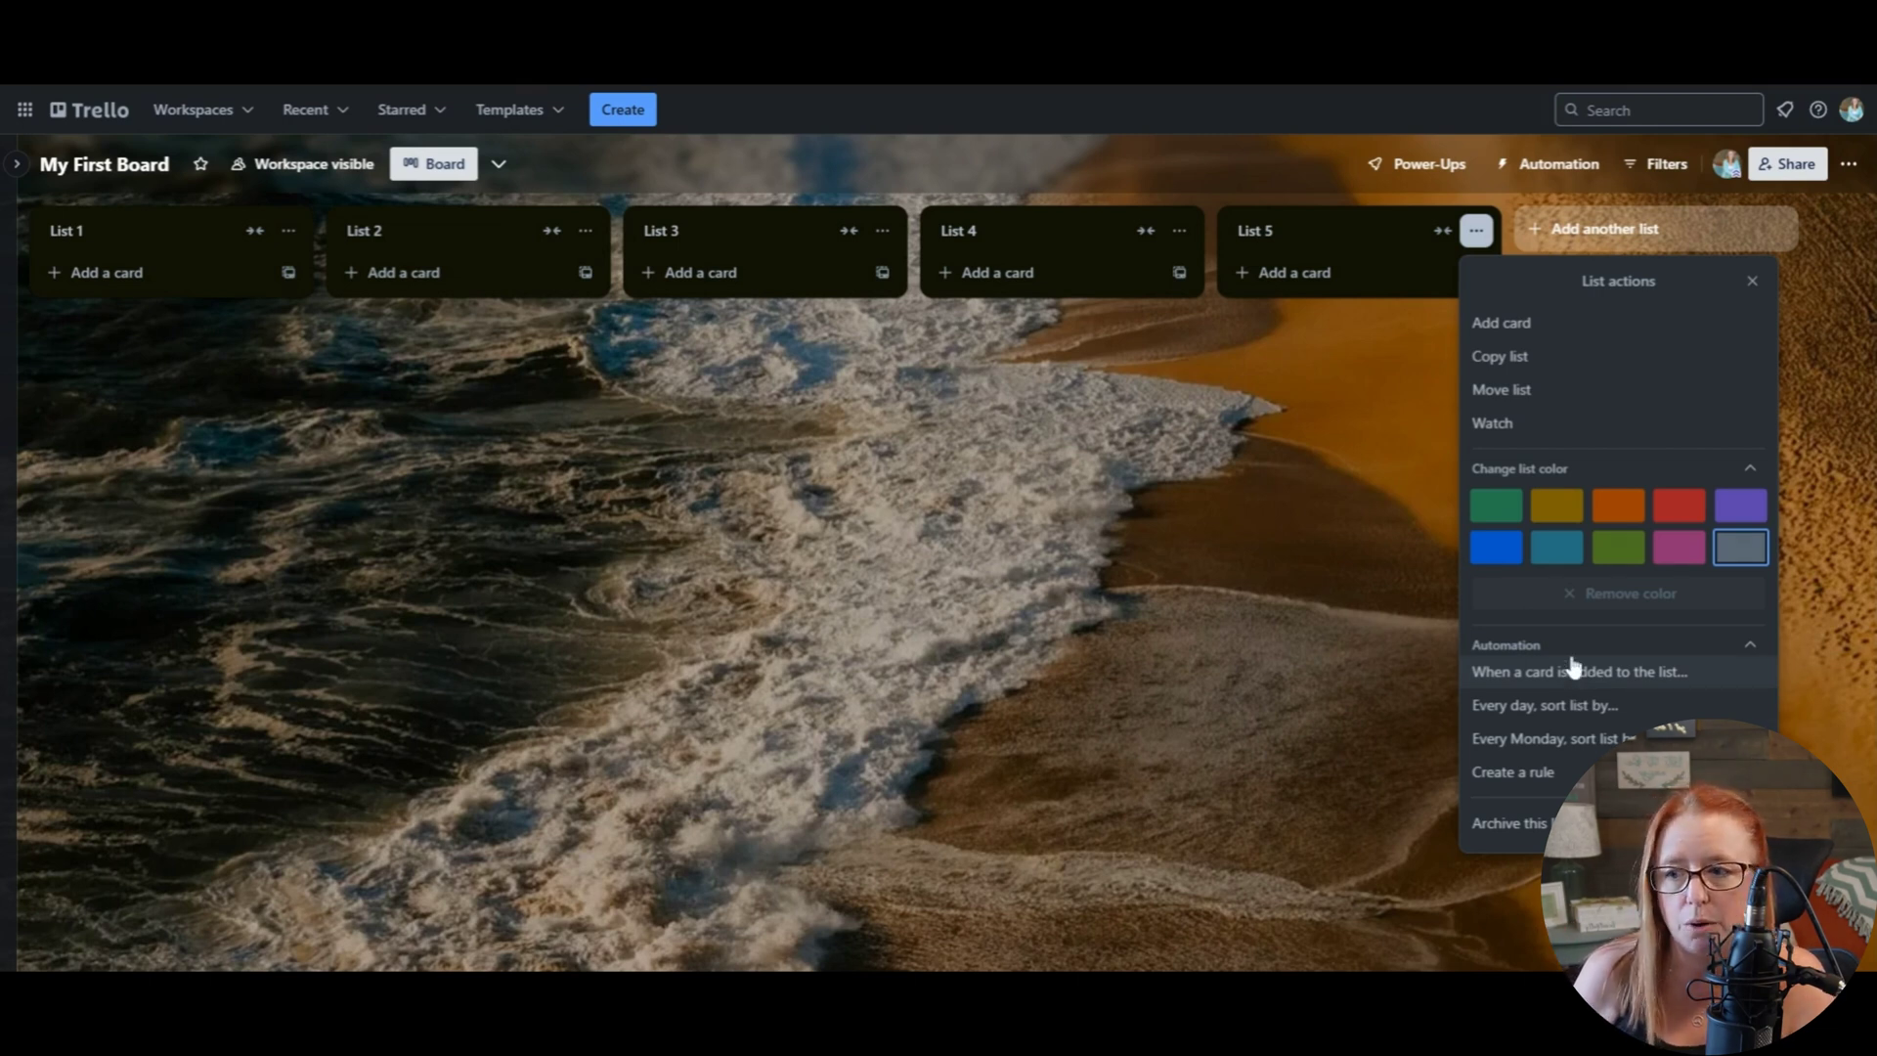
{"action": "left_click", "coordinate": [1288, 316]}
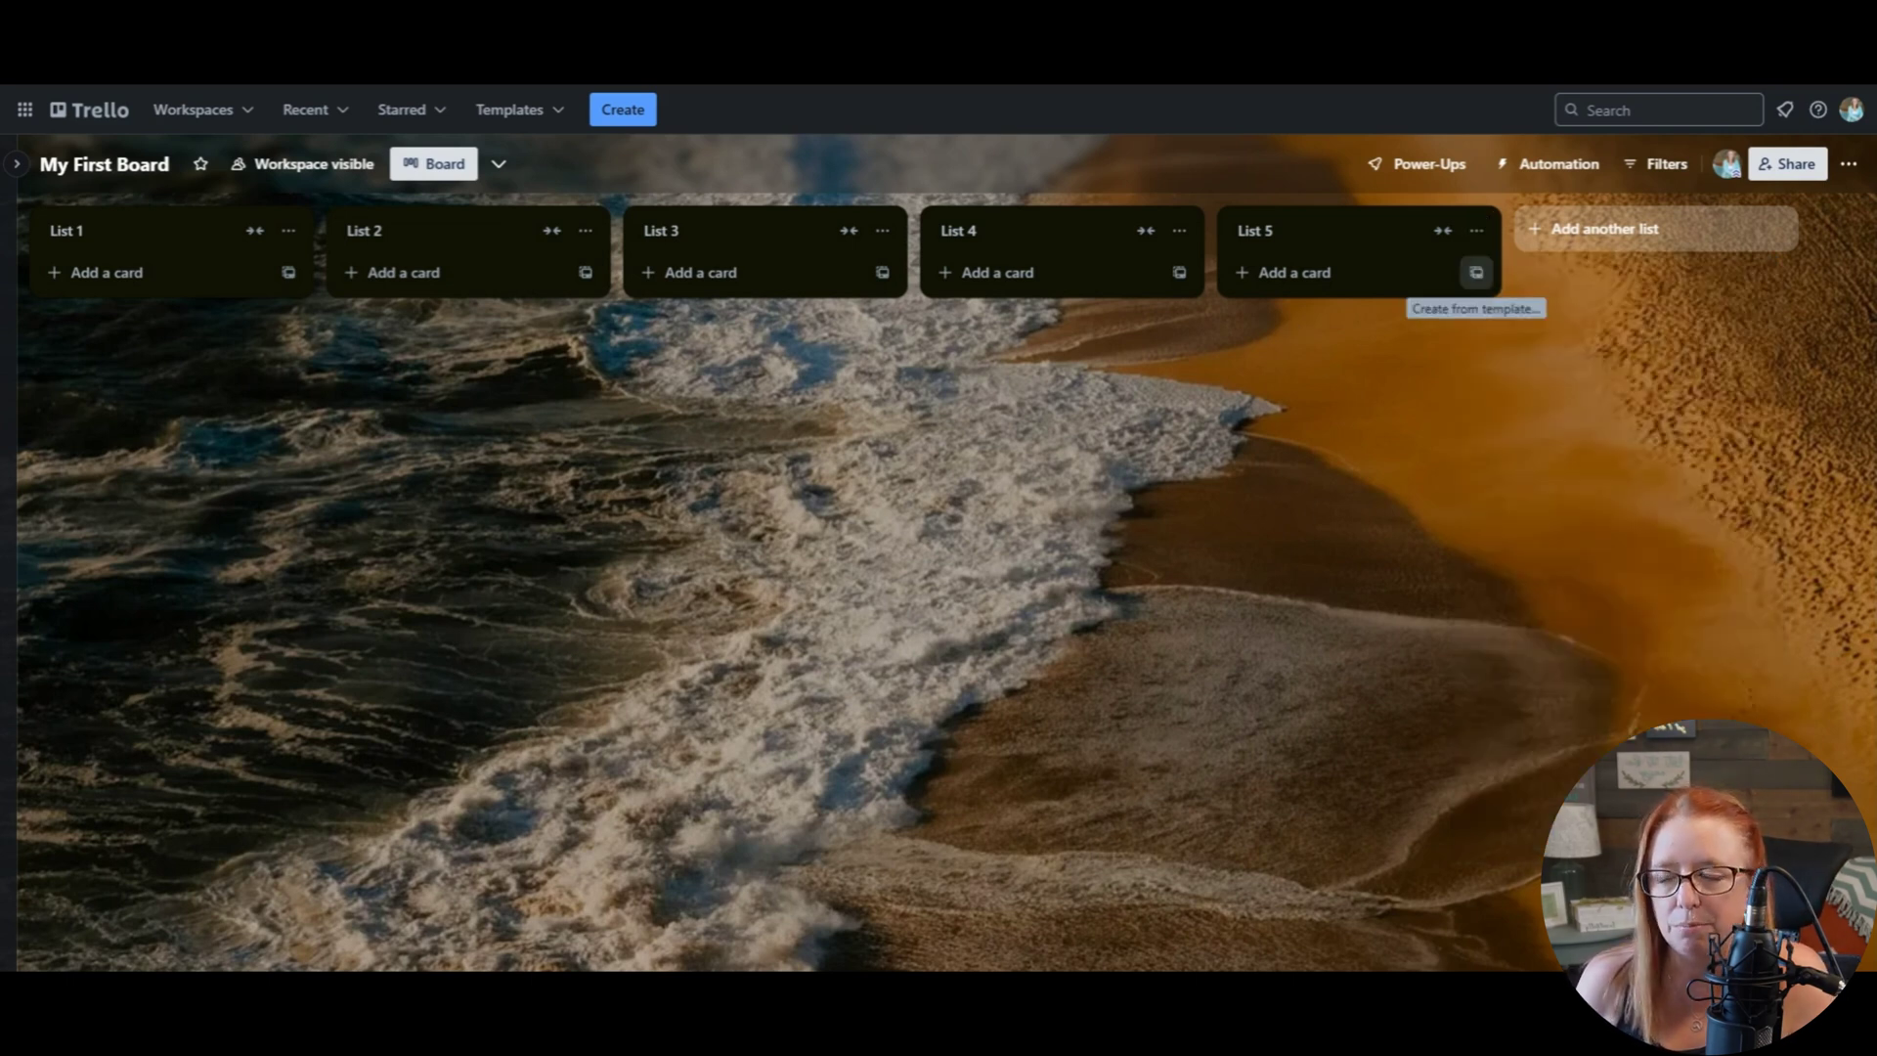
{"action": "left_click", "coordinate": [1476, 274]}
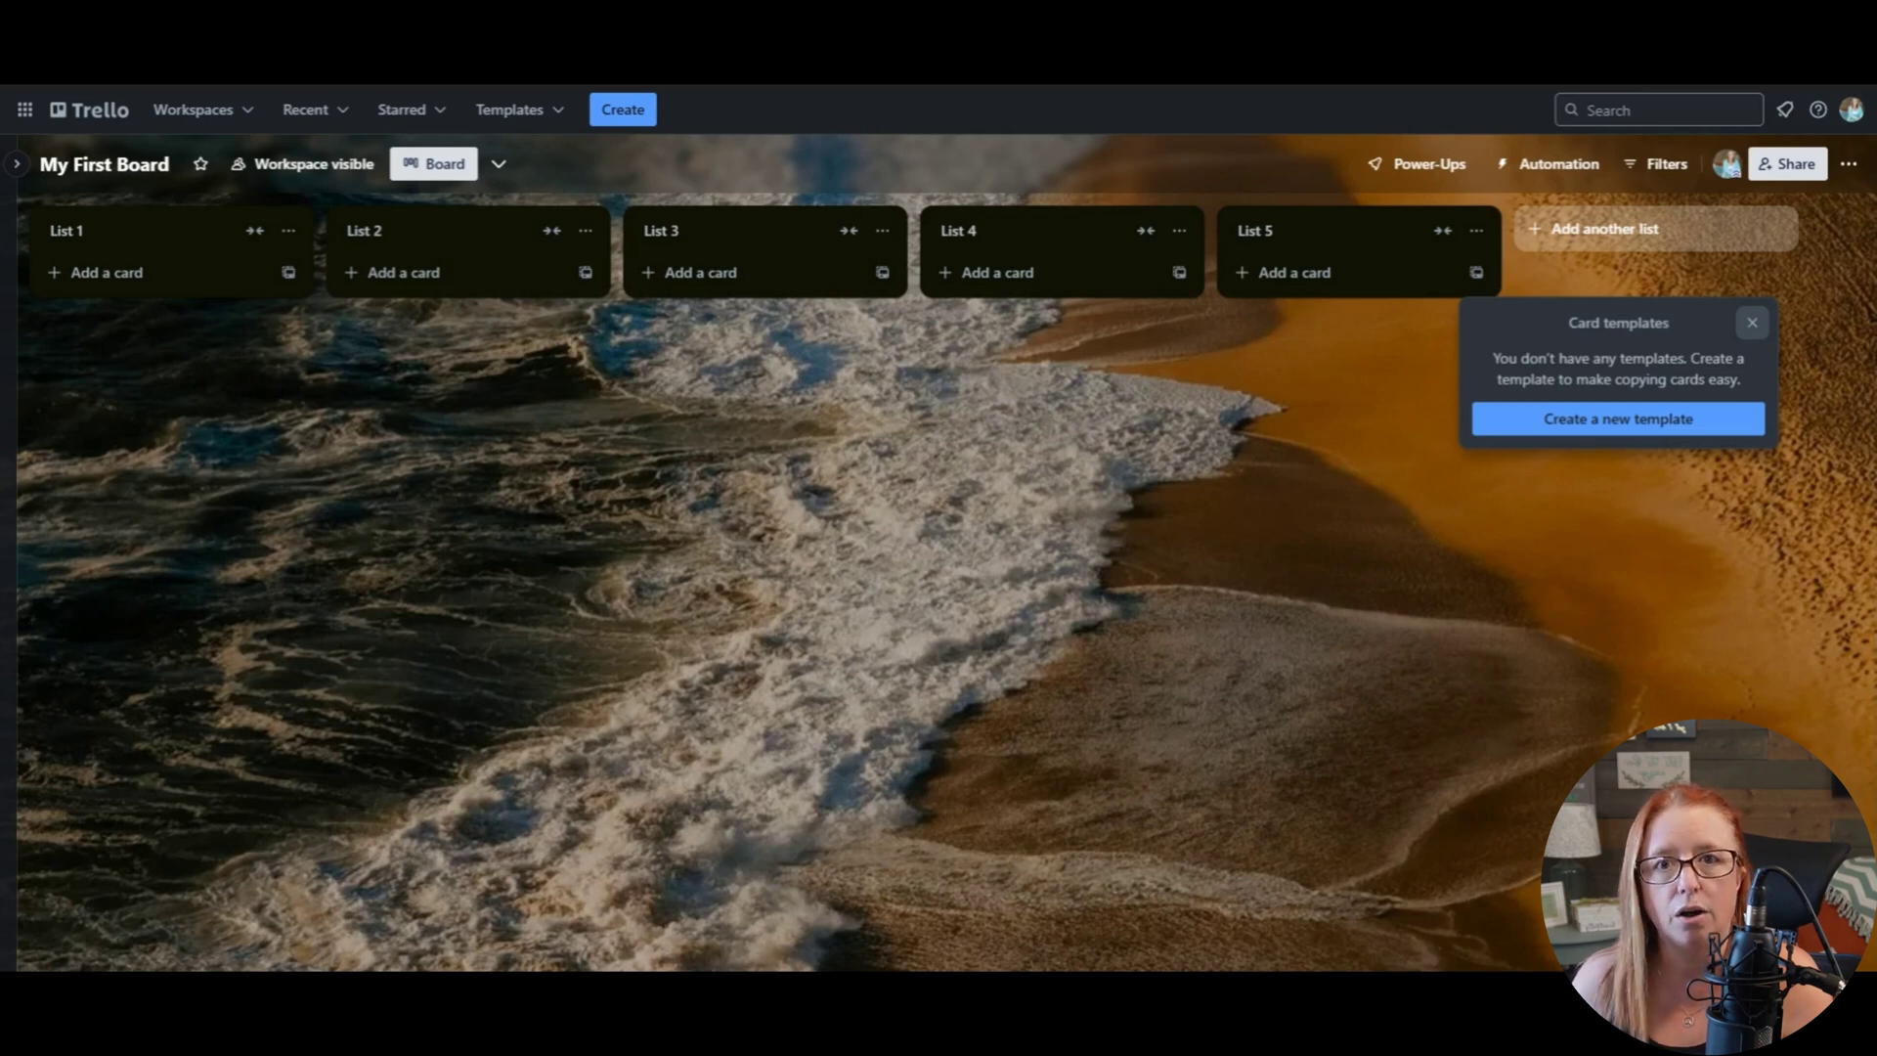
{"action": "left_click", "coordinate": [1752, 324]}
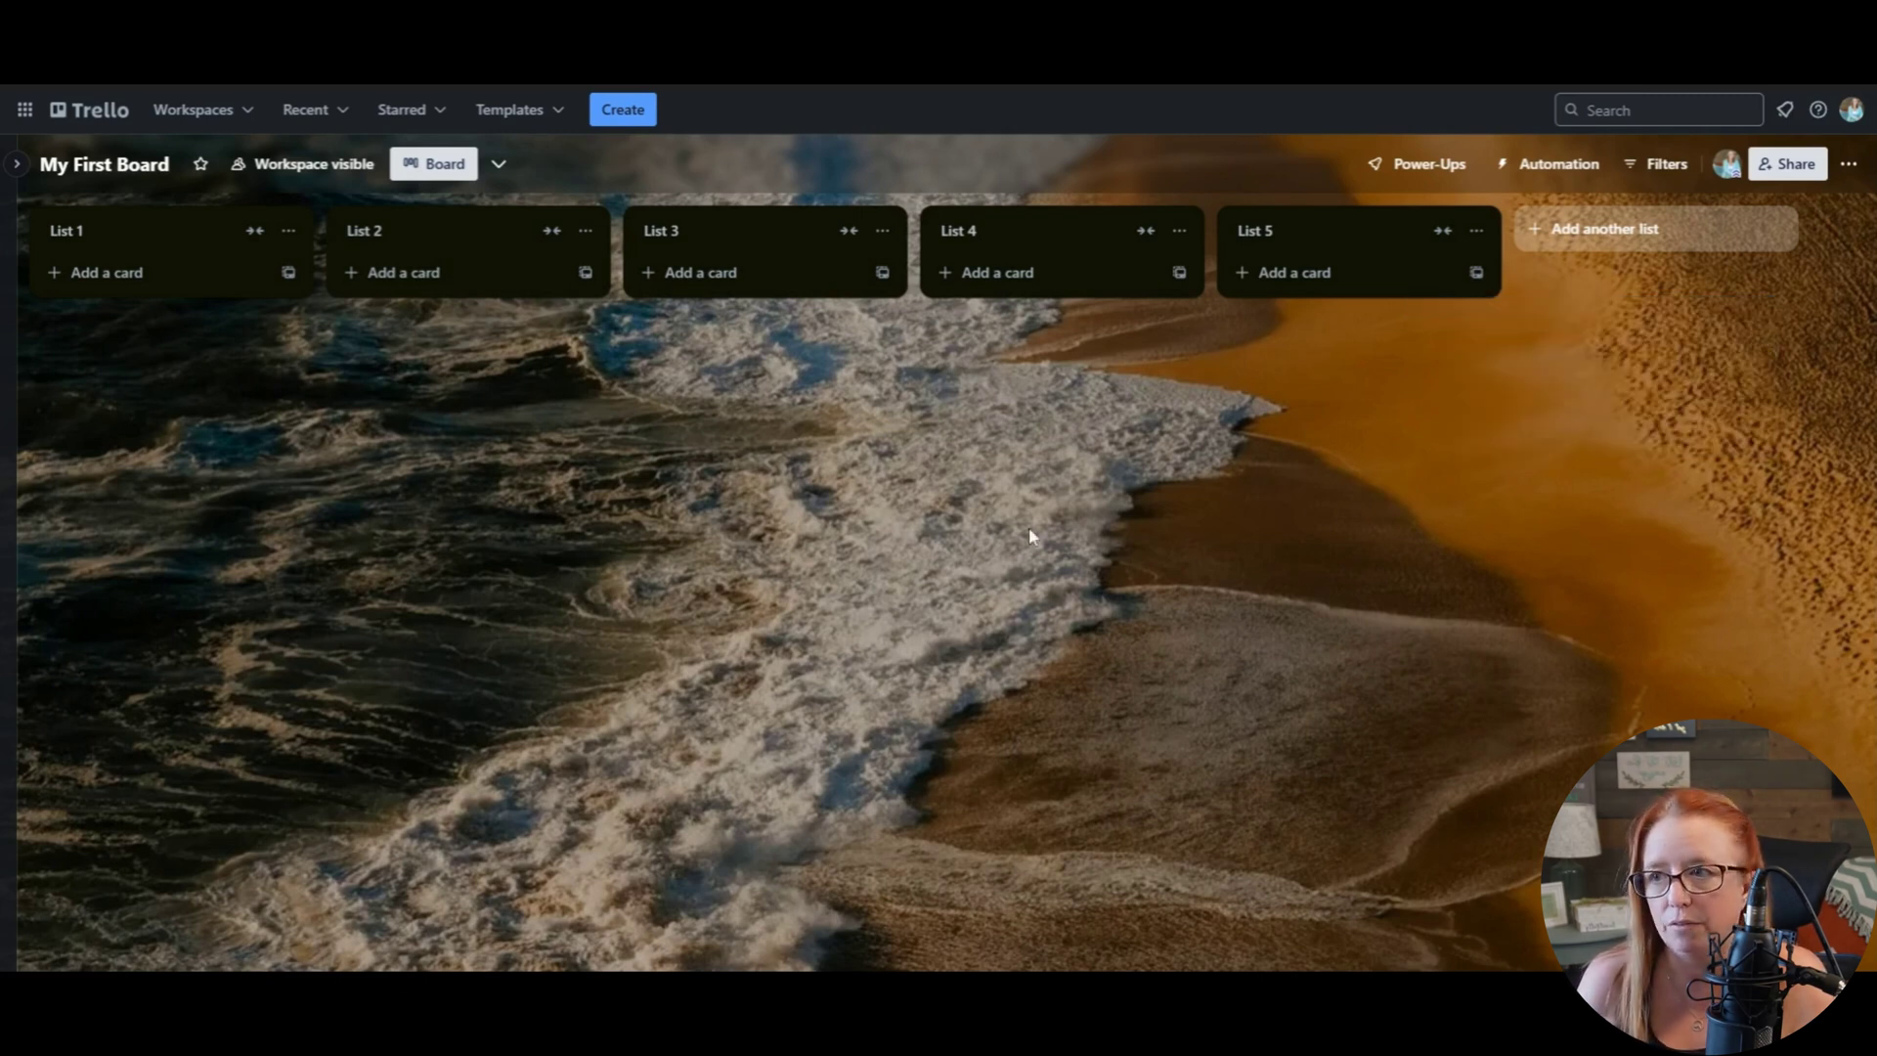
- Add a card titled 'My First Card' to List 1
{"action": "left_click", "coordinate": [89, 271]}
{"action": "type", "text": "My First Card"}
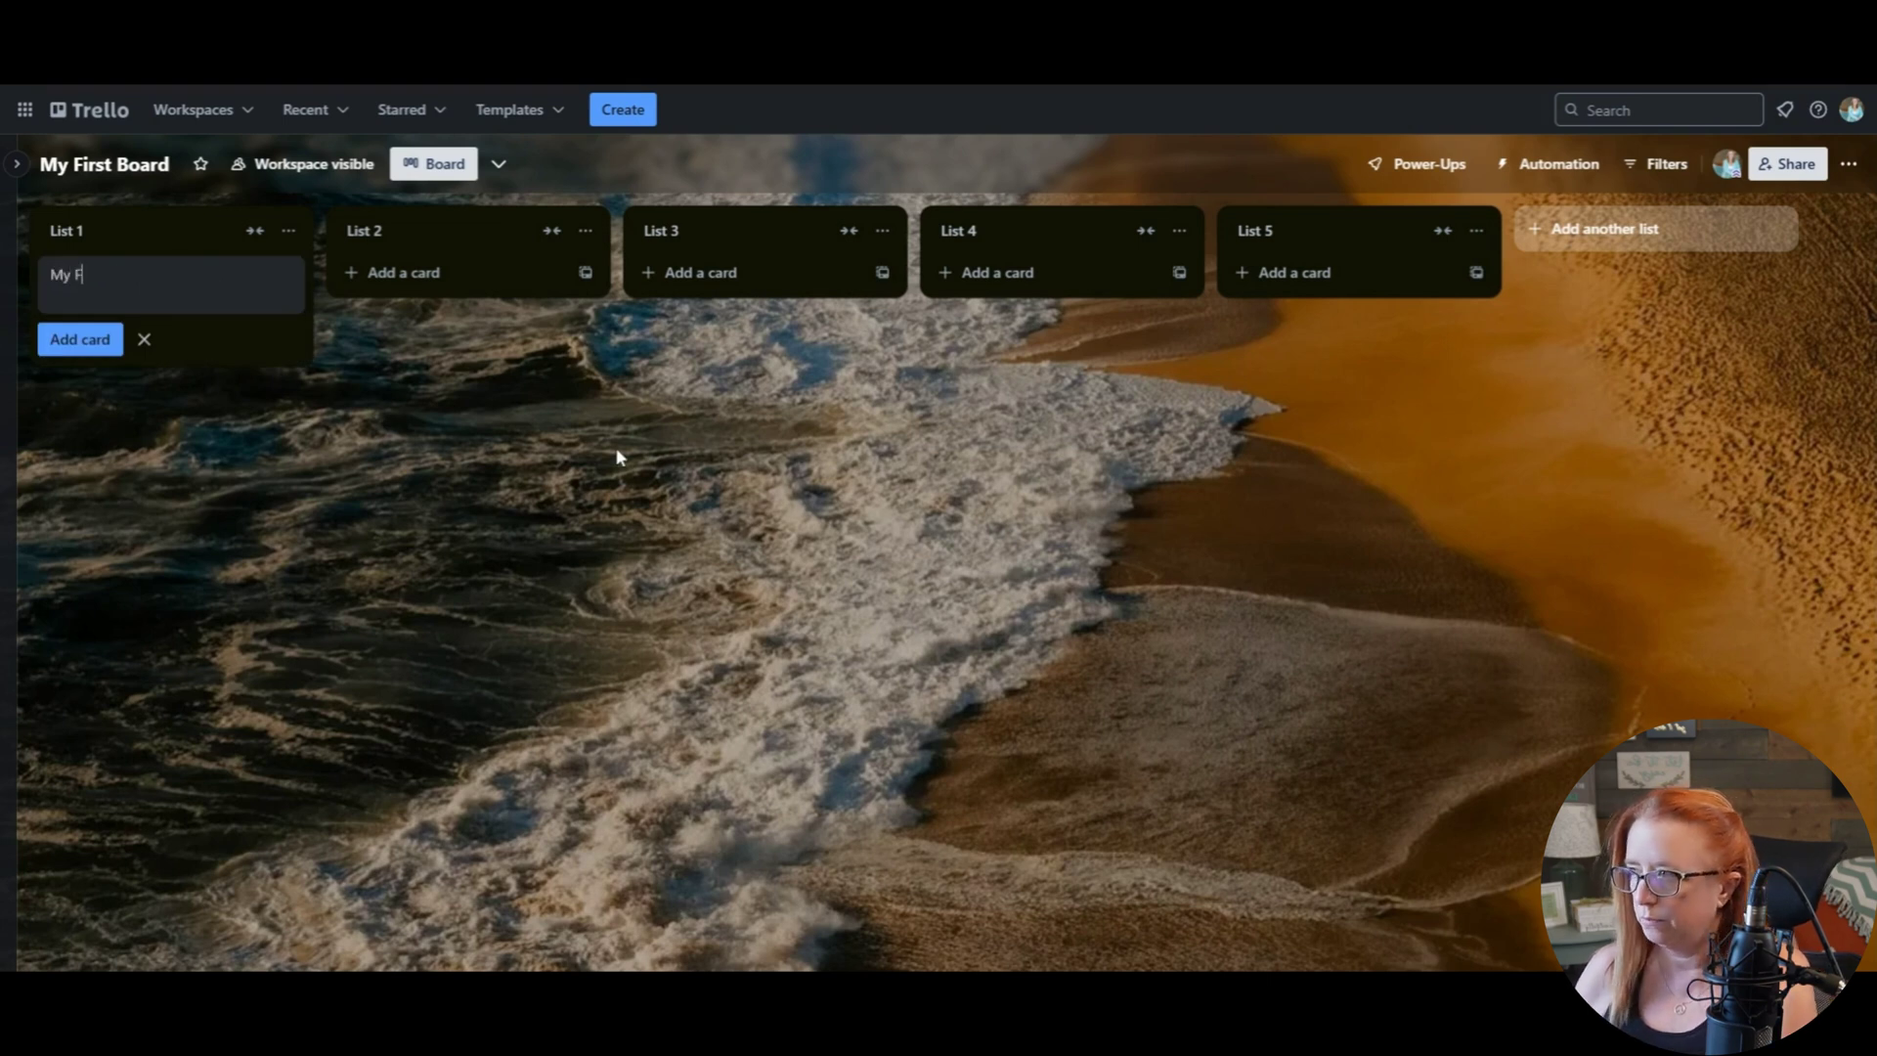
{"action": "key", "text": "Return"}
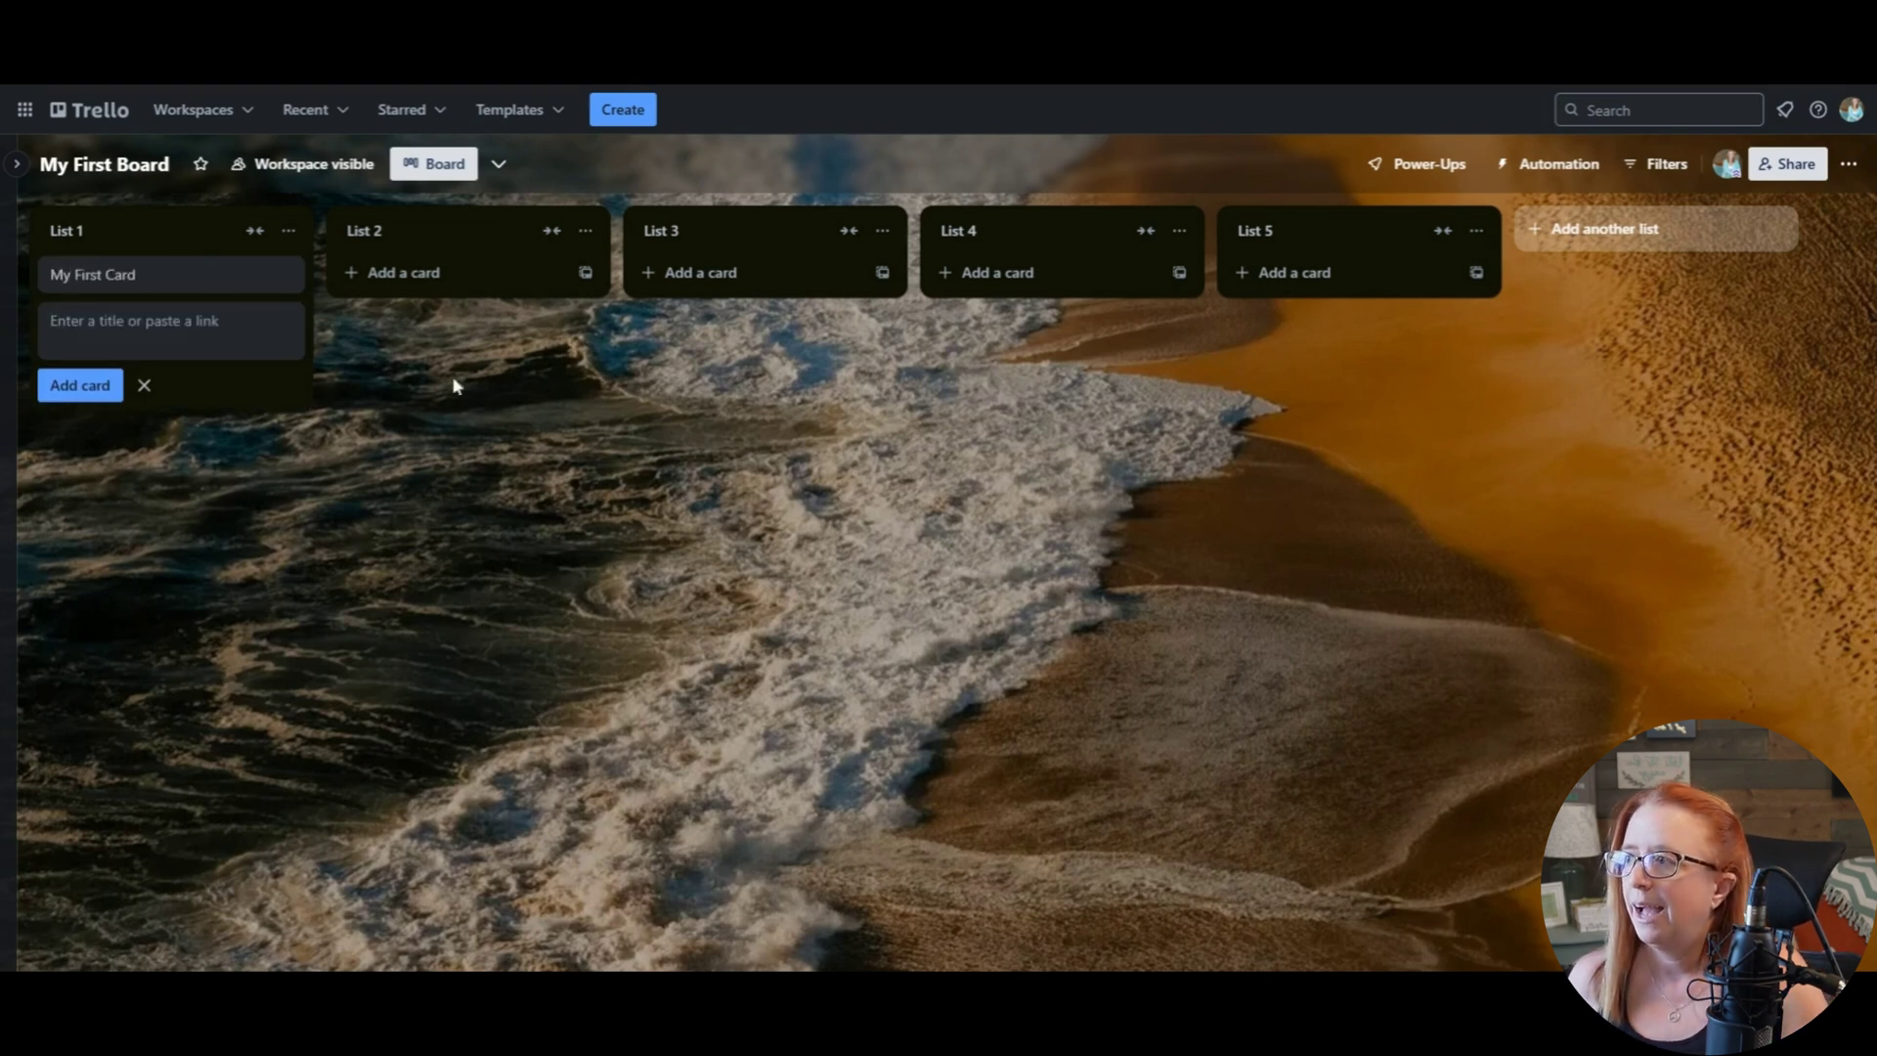
- Open My First Card's details and briefly edit its title field
{"action": "left_click", "coordinate": [181, 283]}
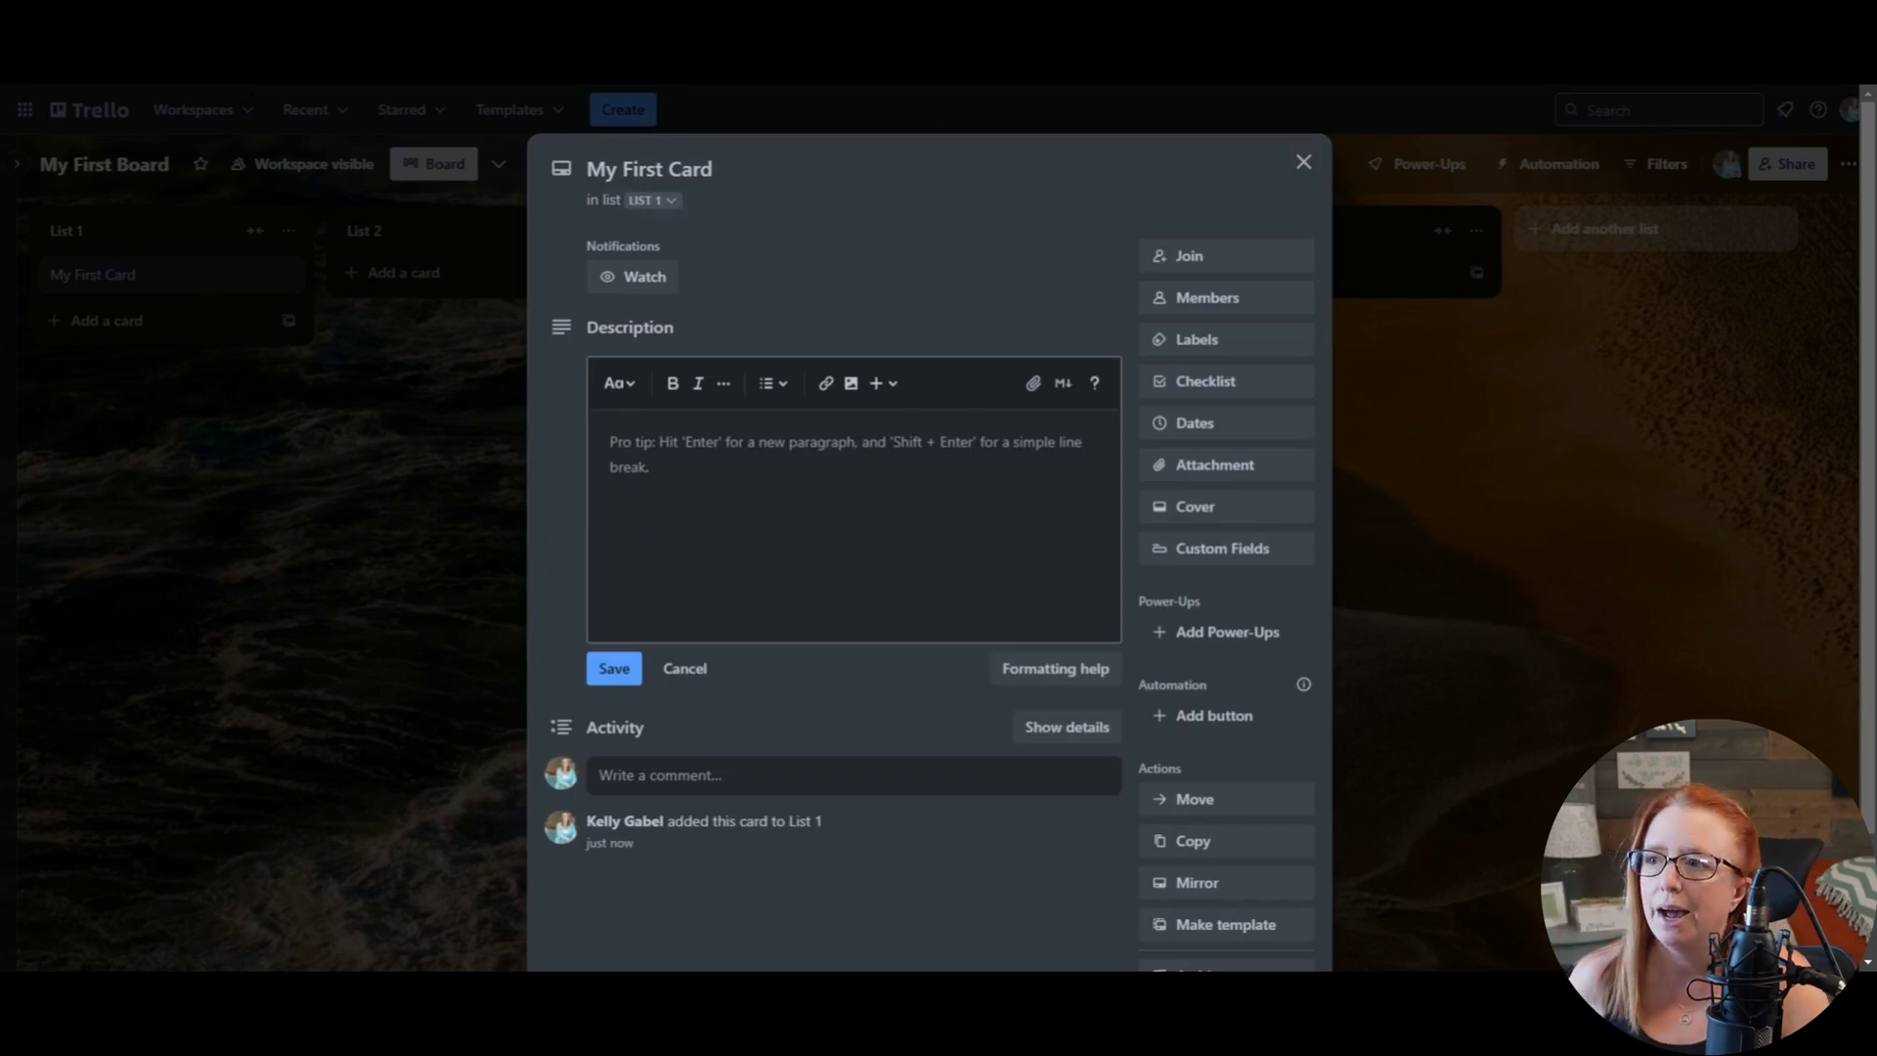
{"action": "left_click", "coordinate": [669, 169]}
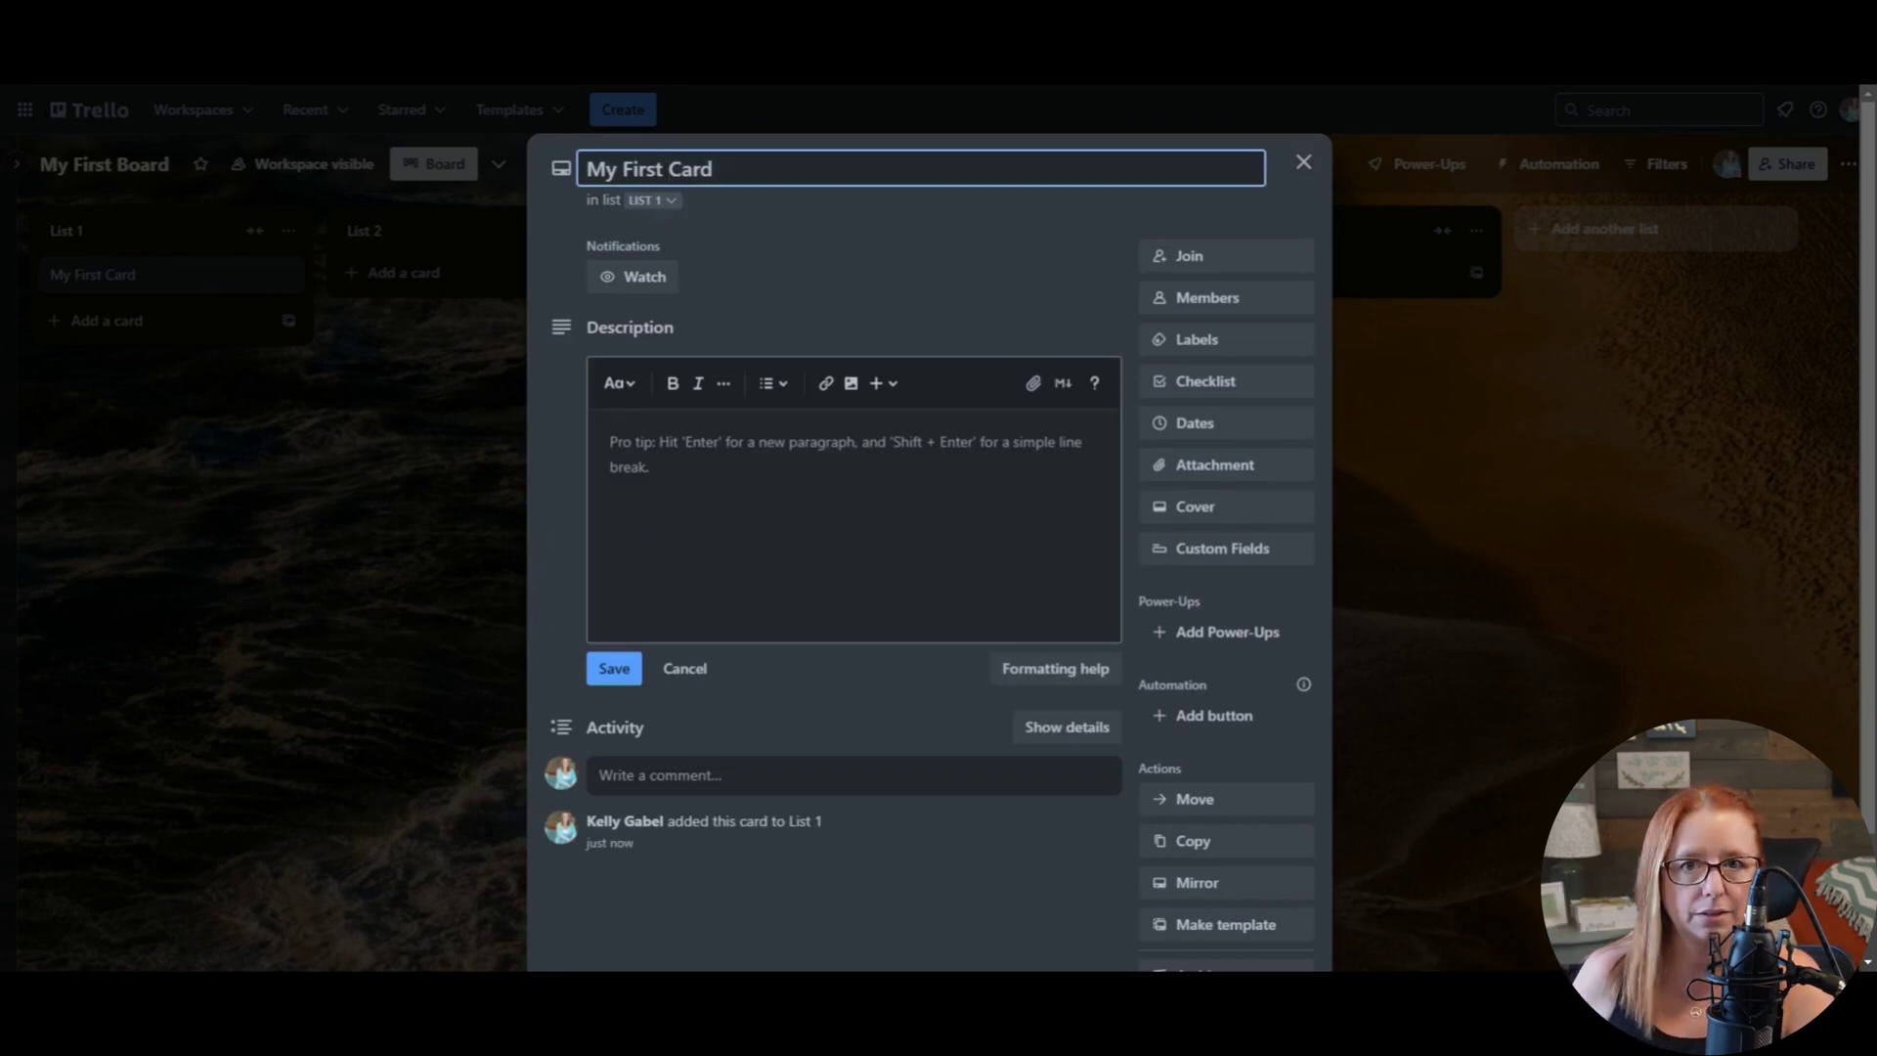
{"action": "left_click", "coordinate": [795, 201]}
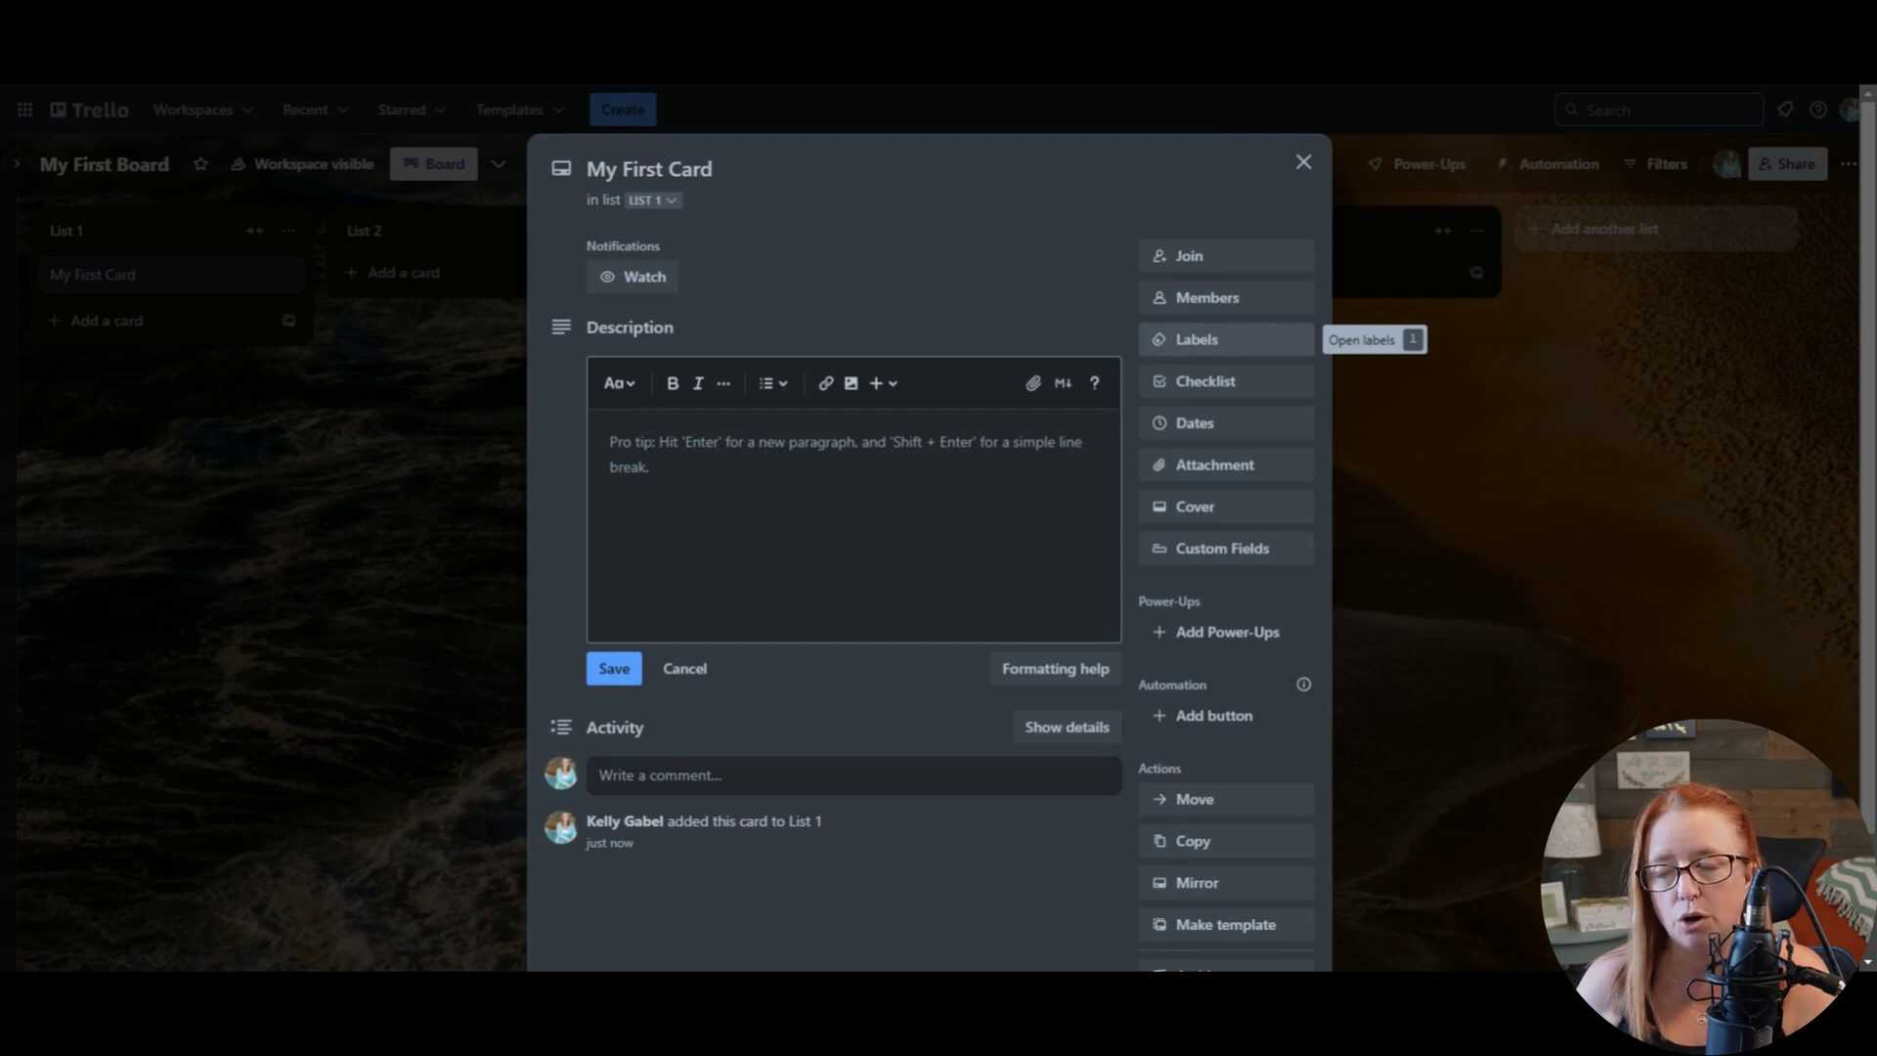
- Set the mountain-lake Unsplash photo as My First Card's full-size cover
{"action": "left_click", "coordinate": [1161, 356]}
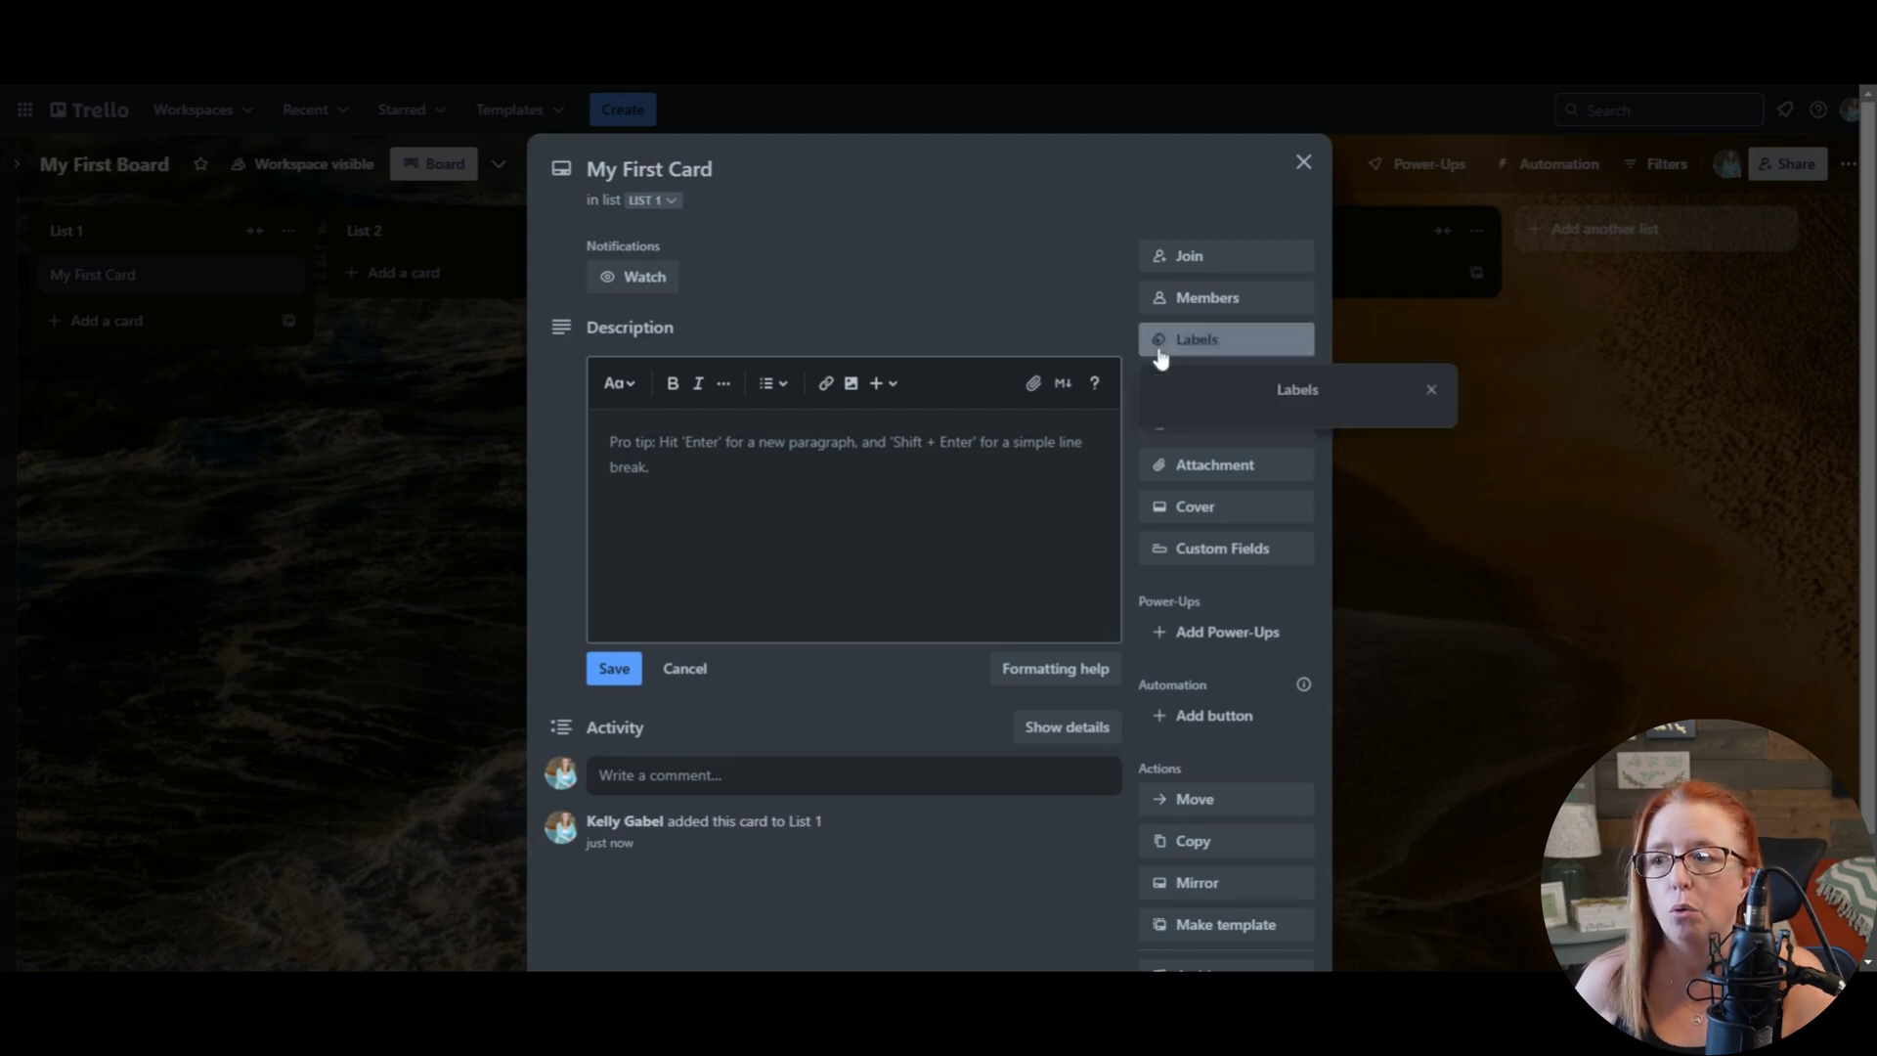
{"action": "left_click", "coordinate": [1066, 295]}
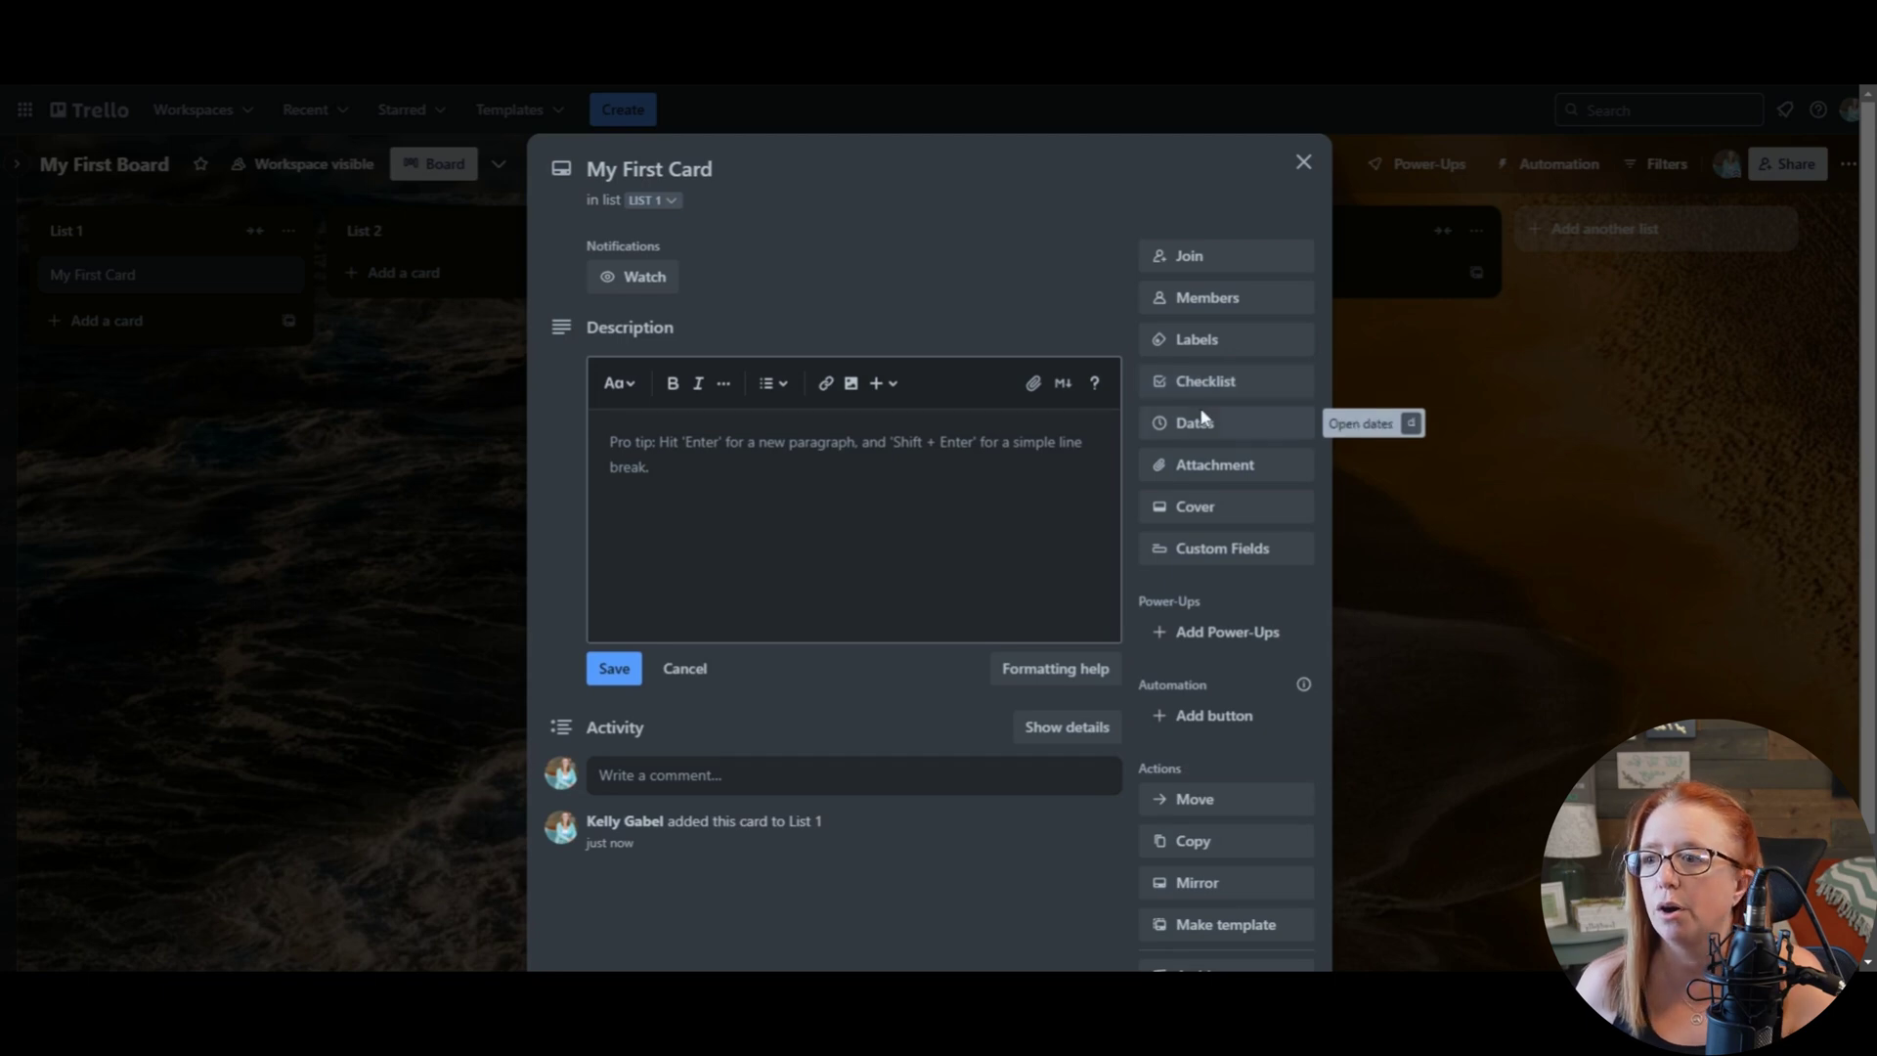
{"action": "left_click", "coordinate": [1205, 510]}
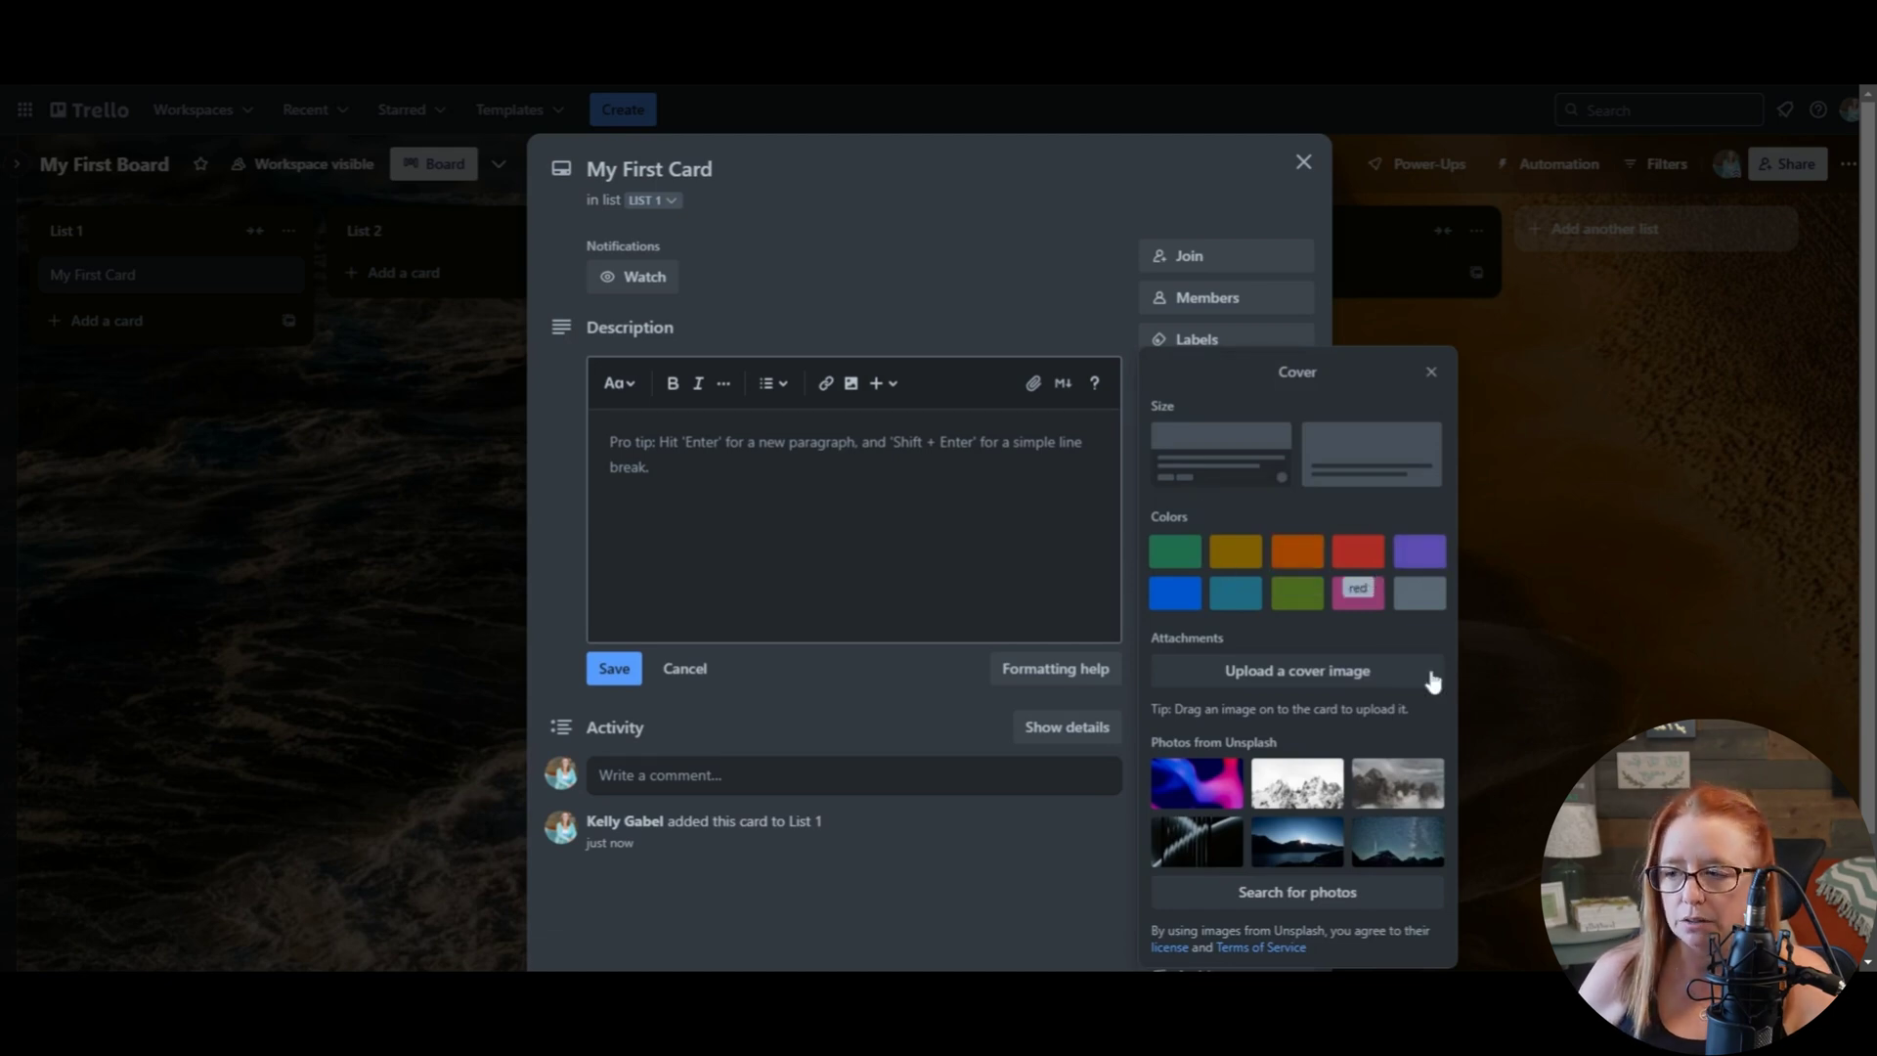
{"action": "left_click", "coordinate": [1293, 847]}
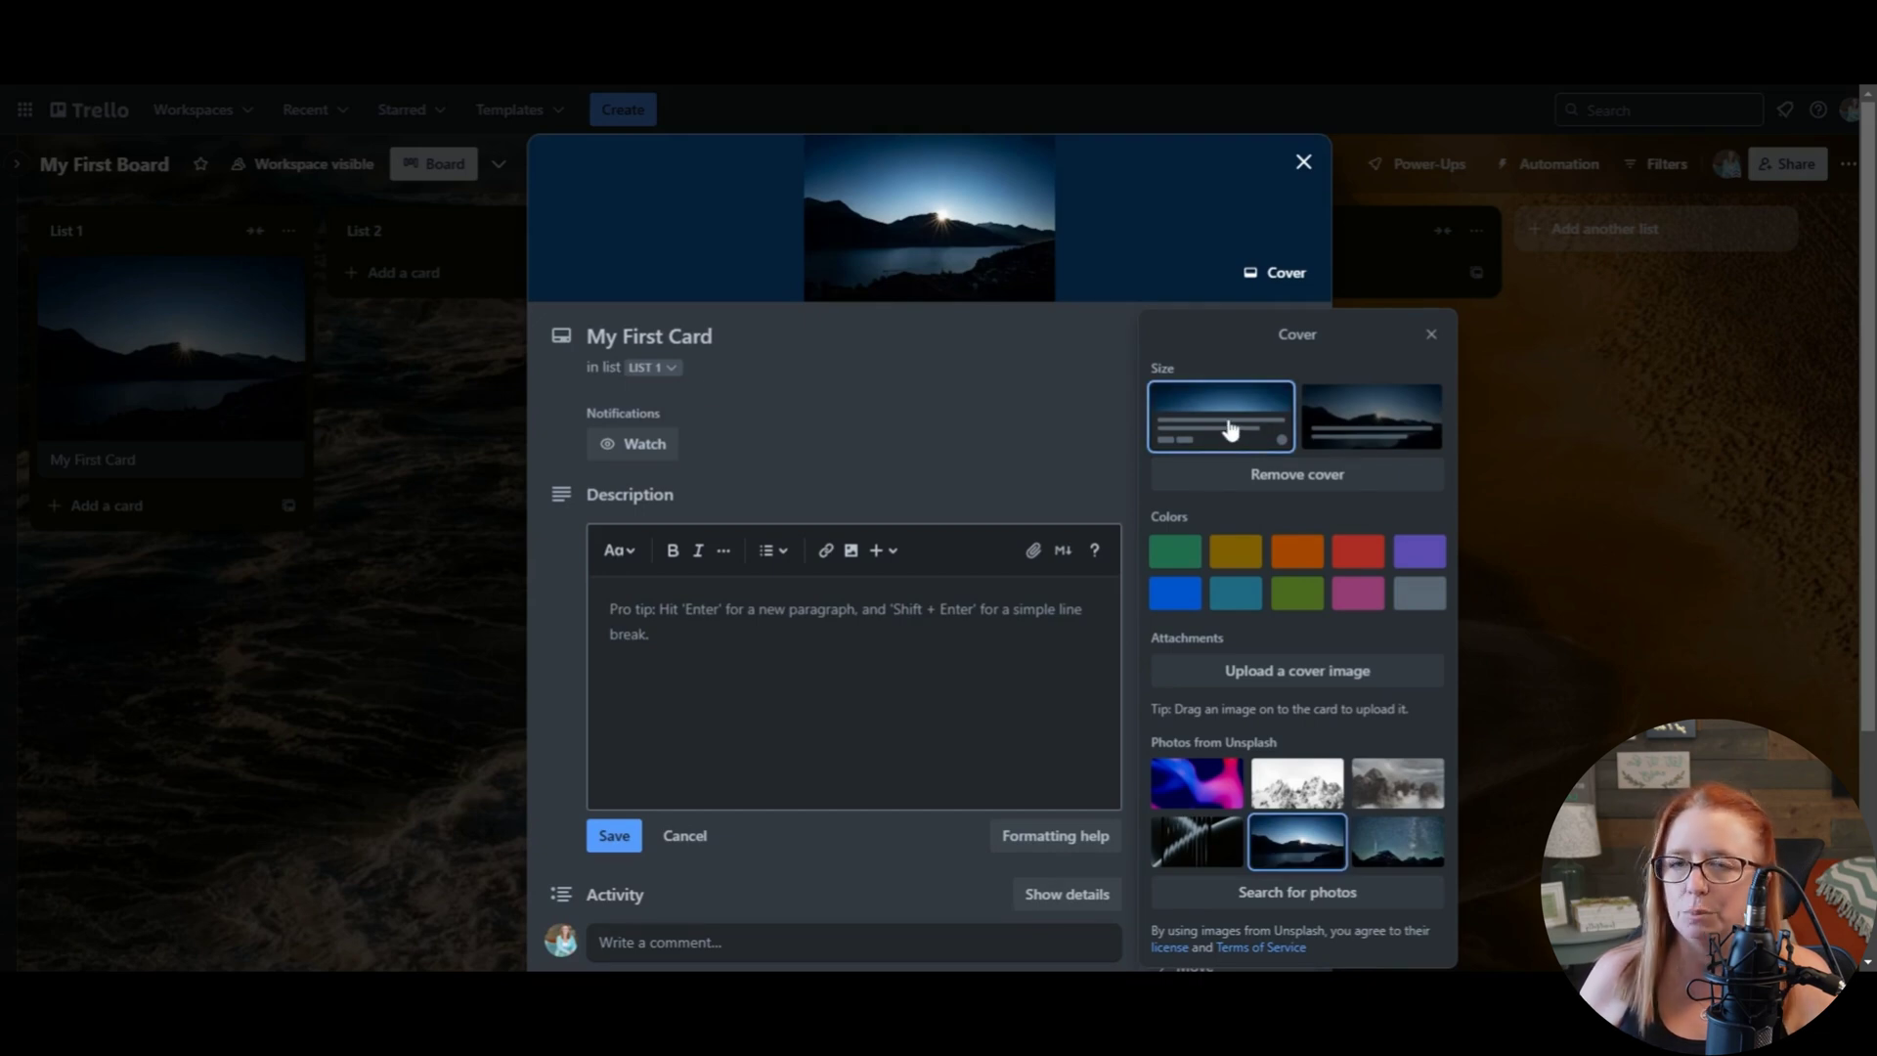
{"action": "left_click", "coordinate": [1338, 431]}
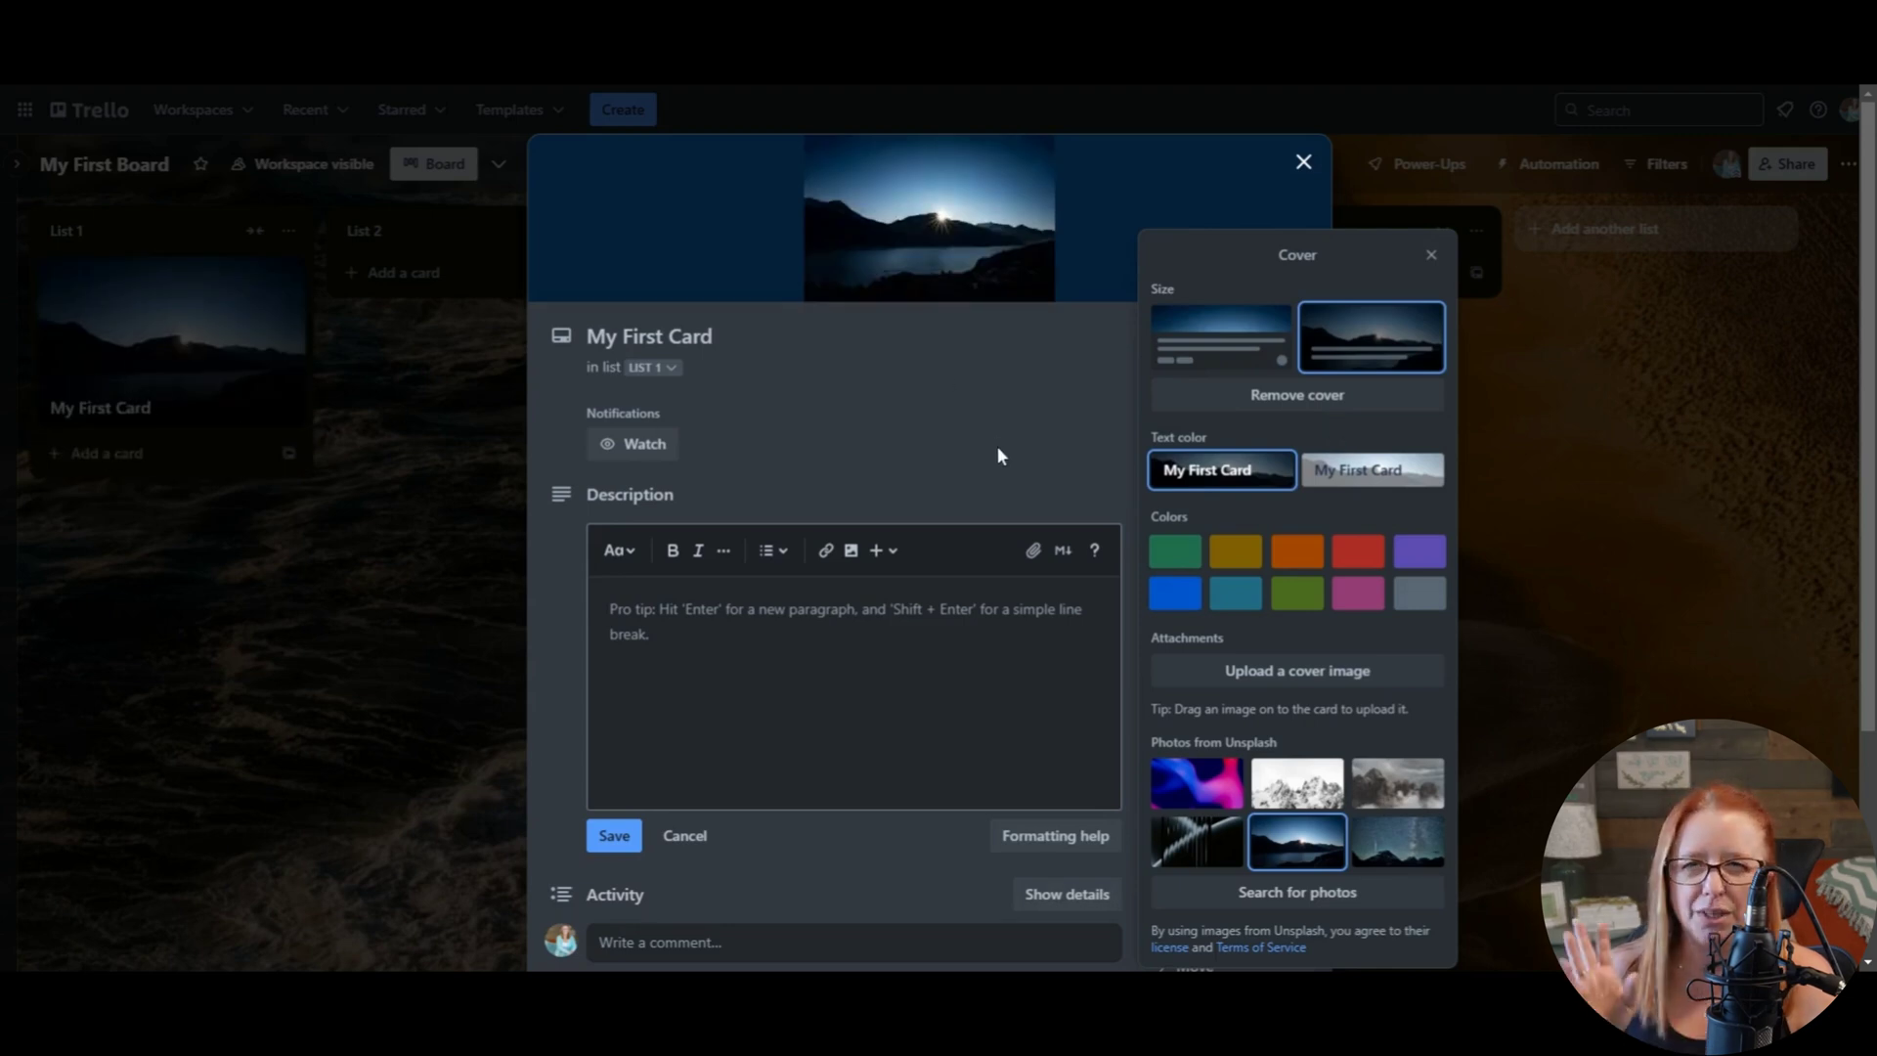
{"action": "scroll", "coordinate": [1037, 439], "scroll_direction": "down", "scroll_amount": 1}
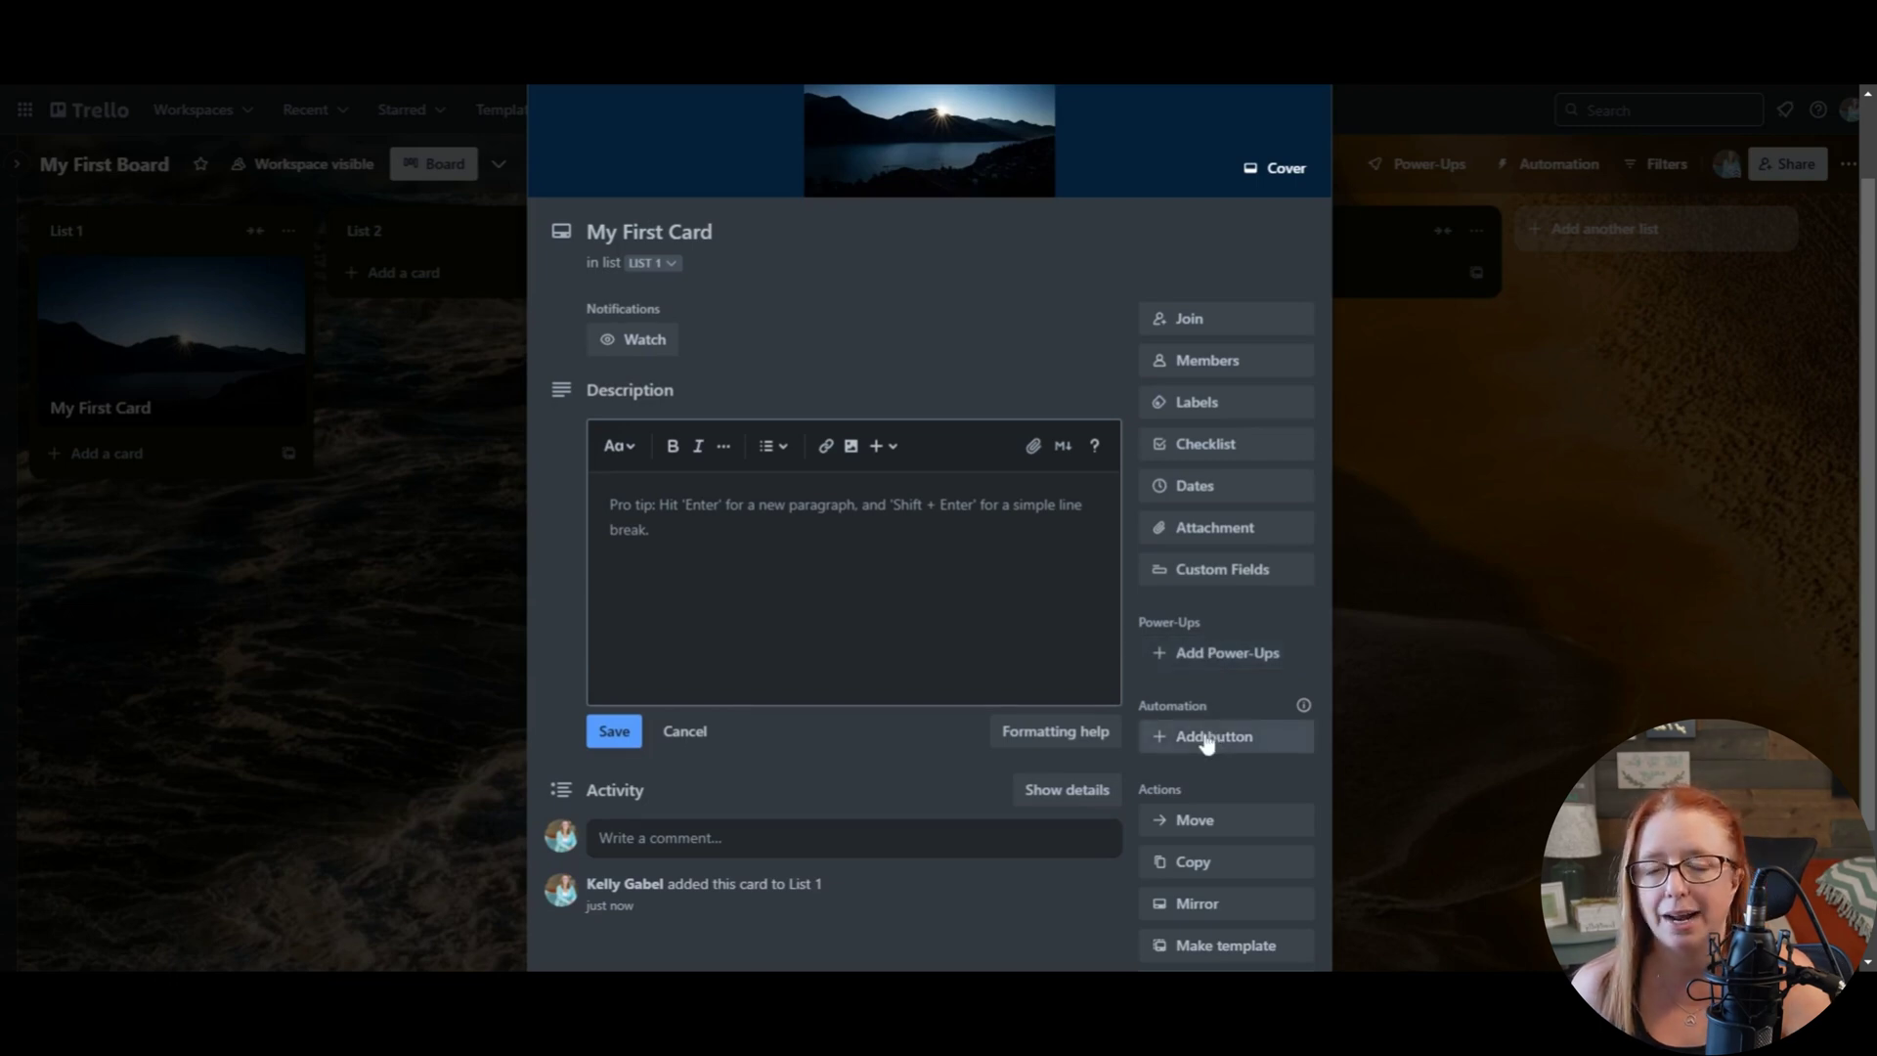
- Scroll down My First Card's detail window to review its actions
{"action": "scroll", "coordinate": [1209, 743], "scroll_direction": "down", "scroll_amount": 2}
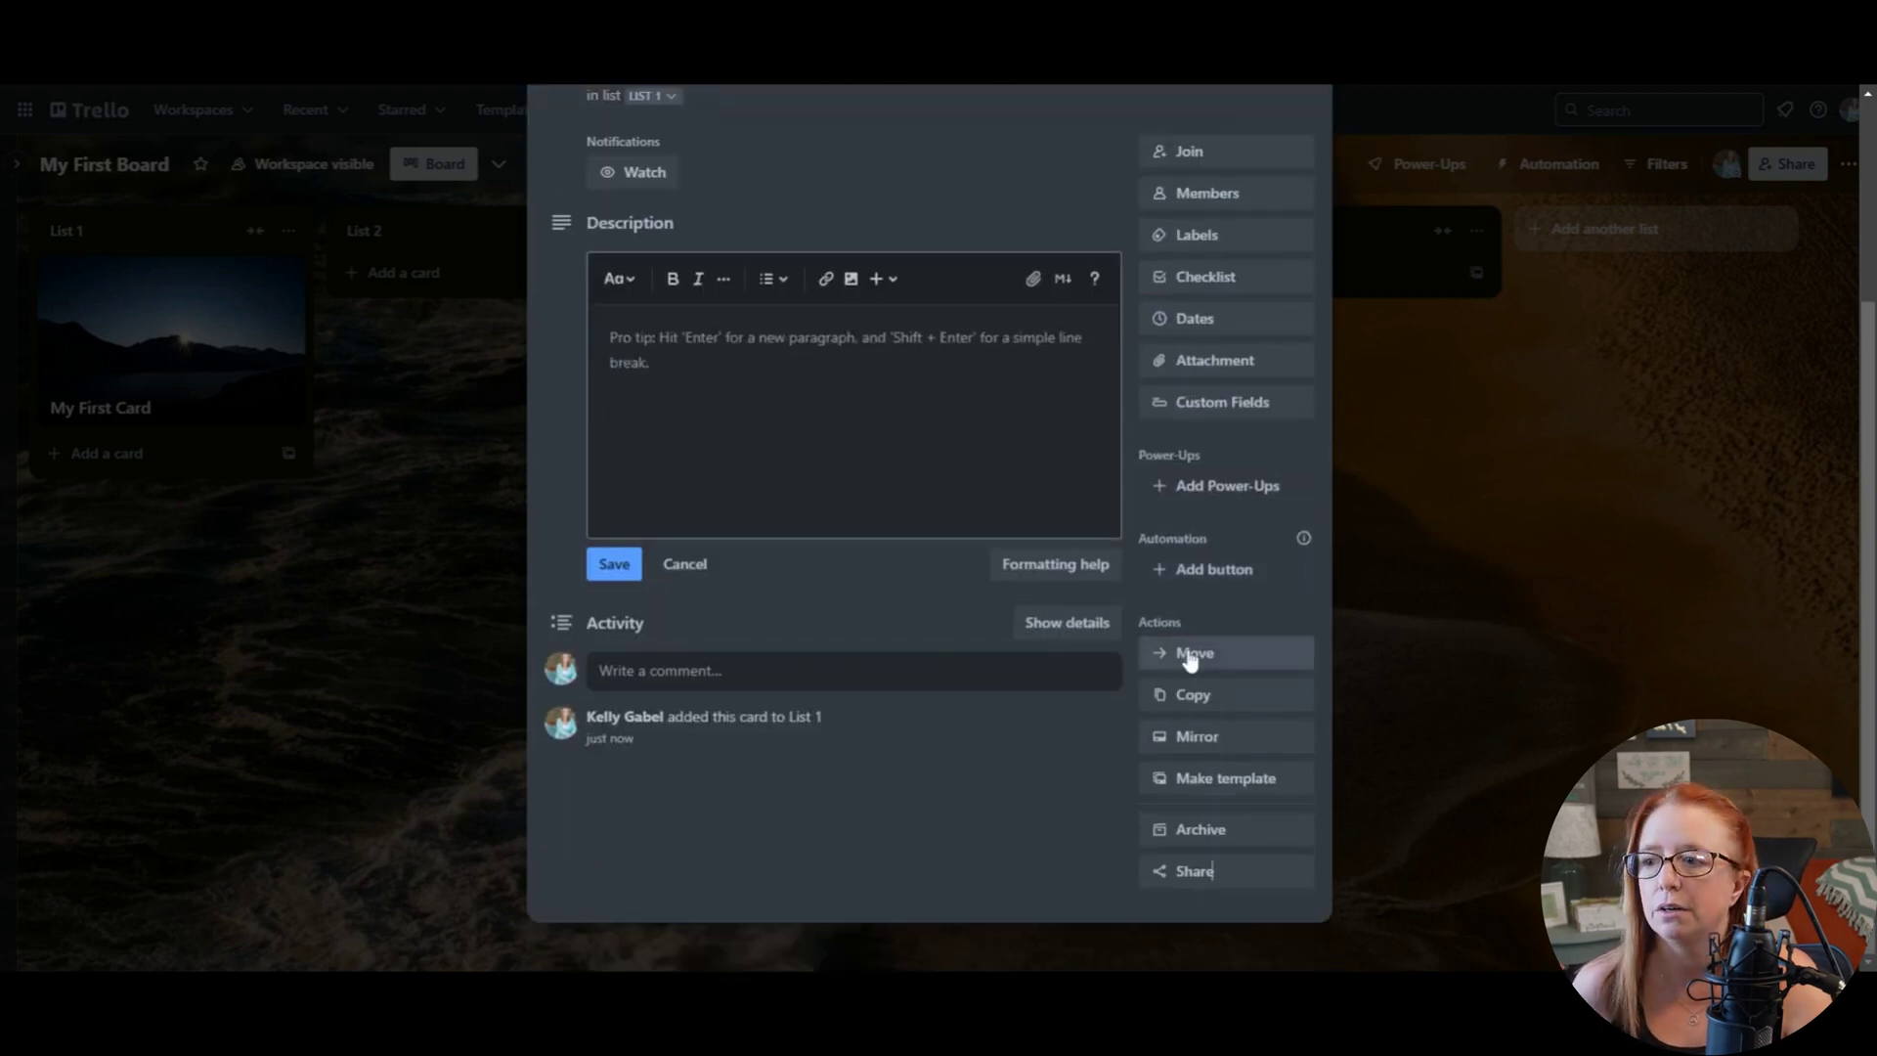